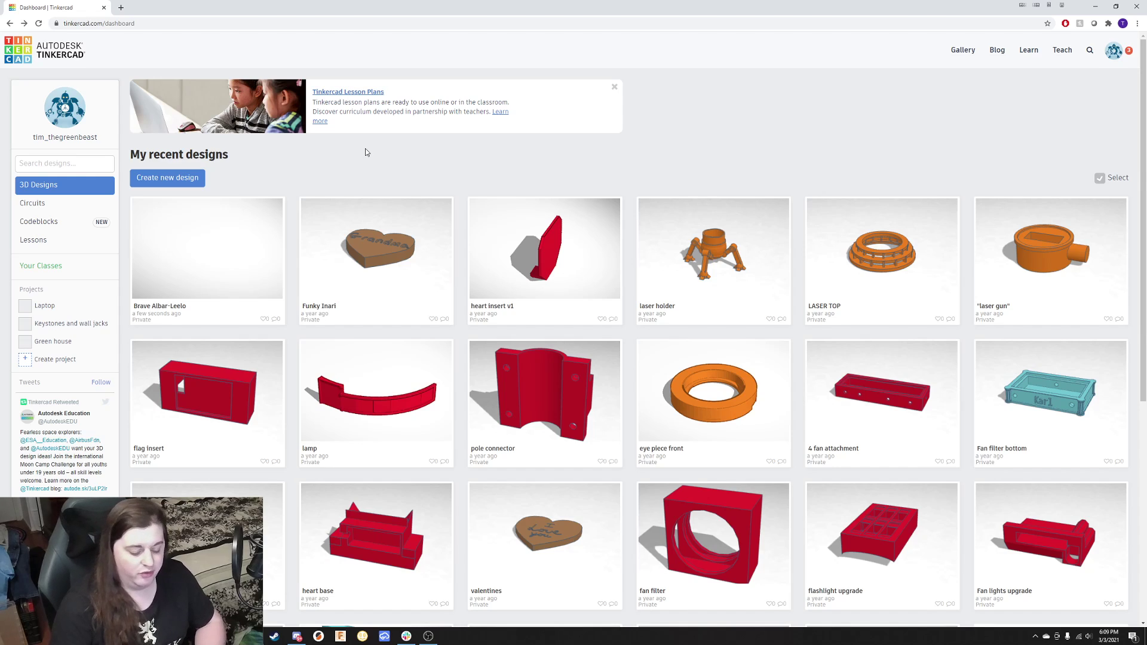
# Create a new blank design, keeping the Basic Shapes library in the shapes panel.
pyautogui.moveTo(482, 440)
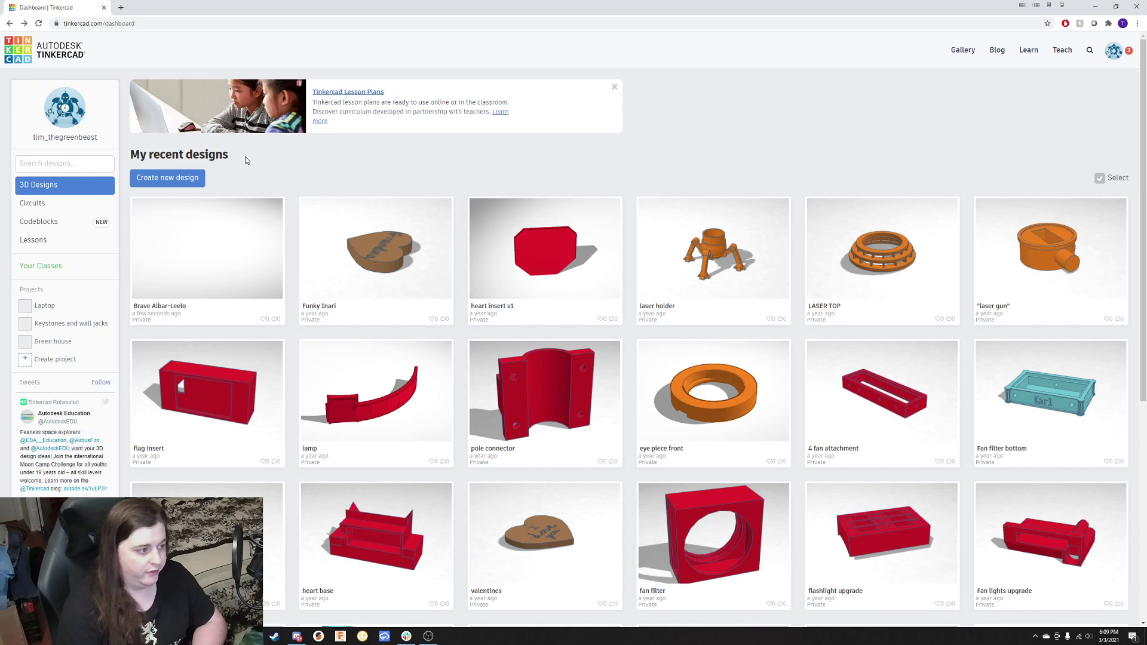
pyautogui.click(189, 183)
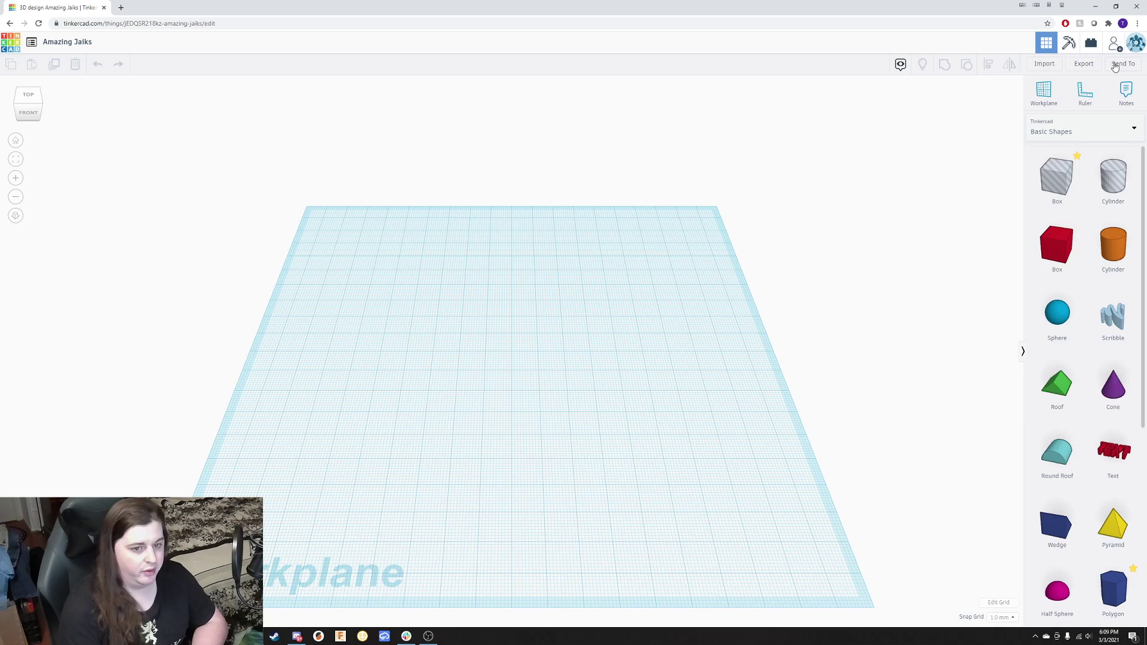
pyautogui.click(1095, 130)
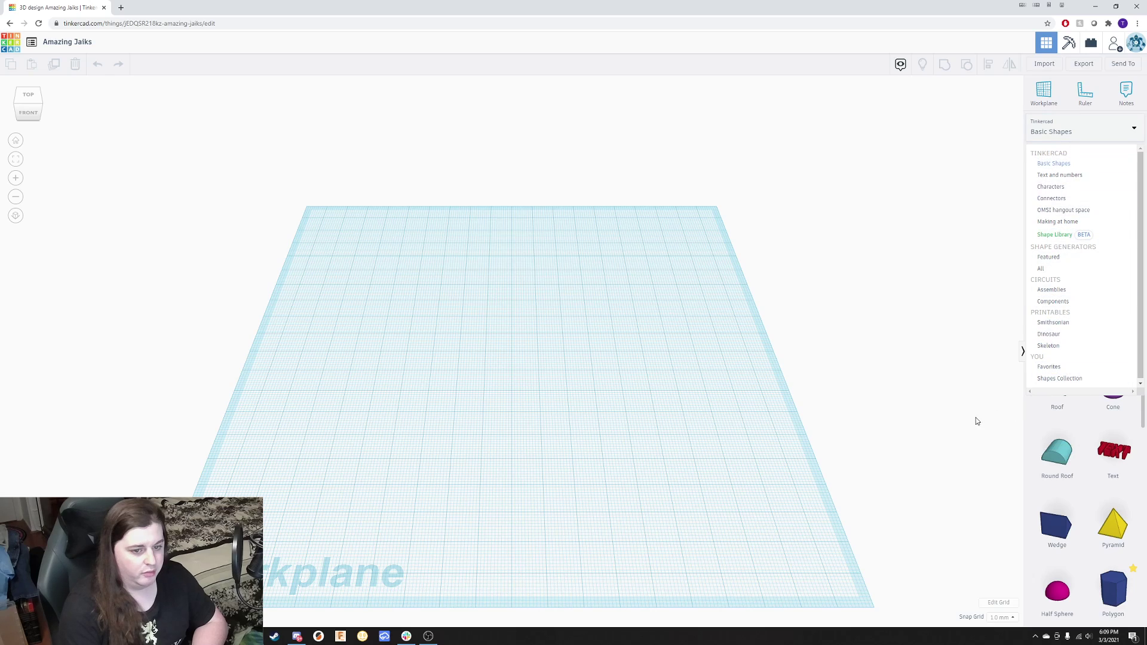
pyautogui.click(926, 418)
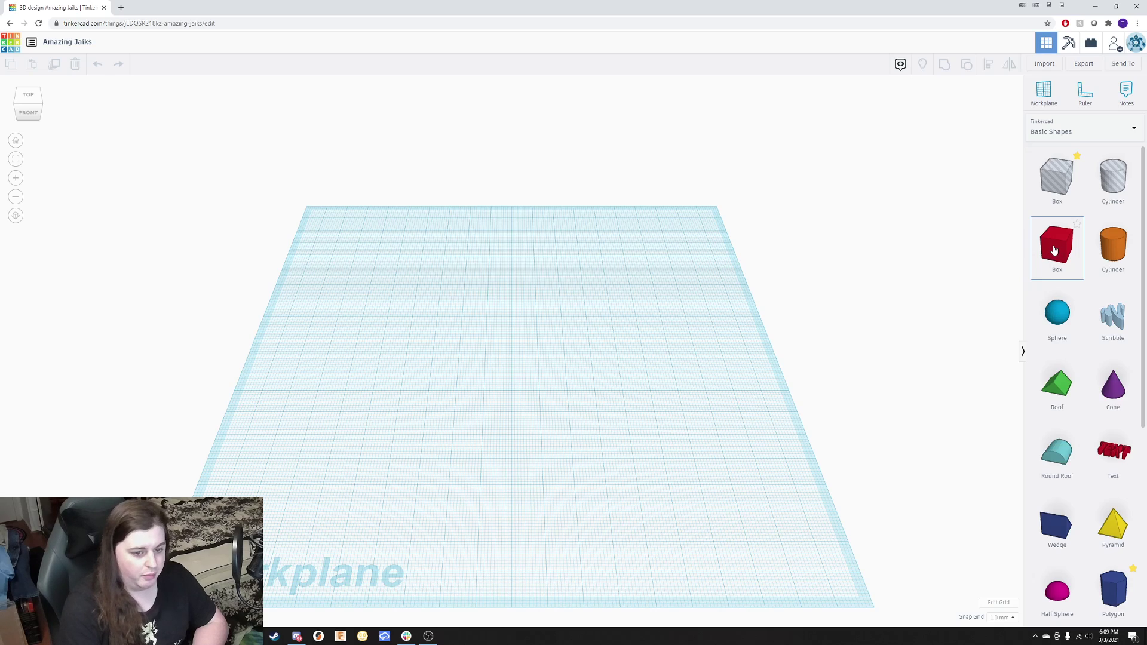
# Drag a 20×20×20 red Box from Basic Shapes onto the centre of the workplane.
pyautogui.moveTo(1055, 250); pyautogui.dragTo(532, 355)
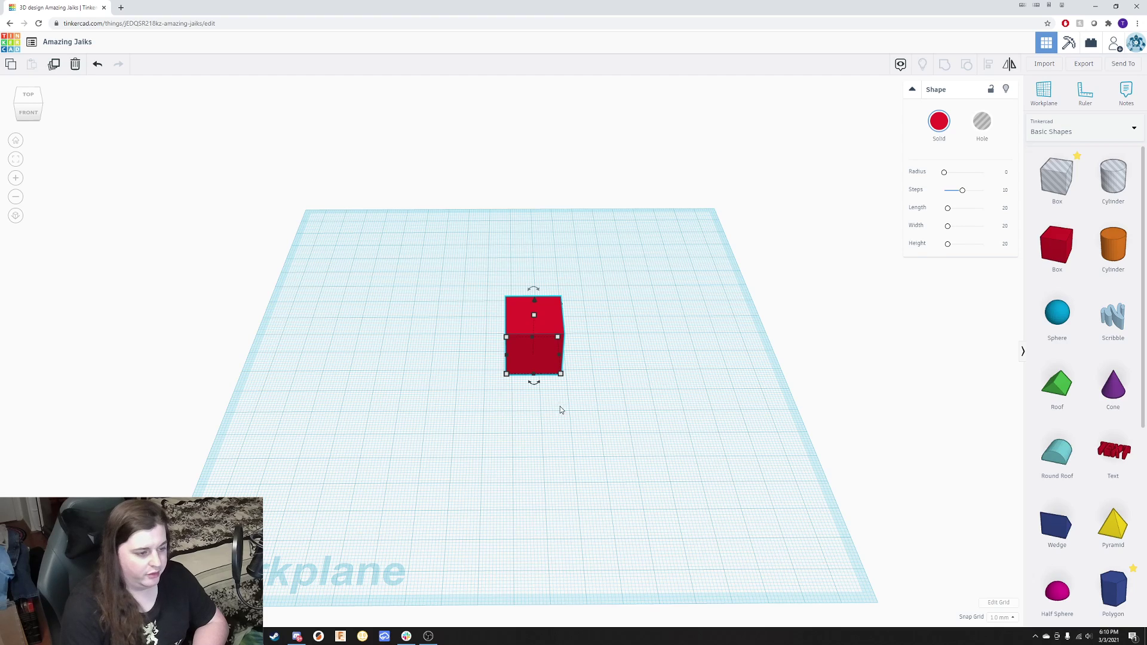
pyautogui.scroll(2, 567, 409)
pyautogui.scroll(-1, 572, 412)
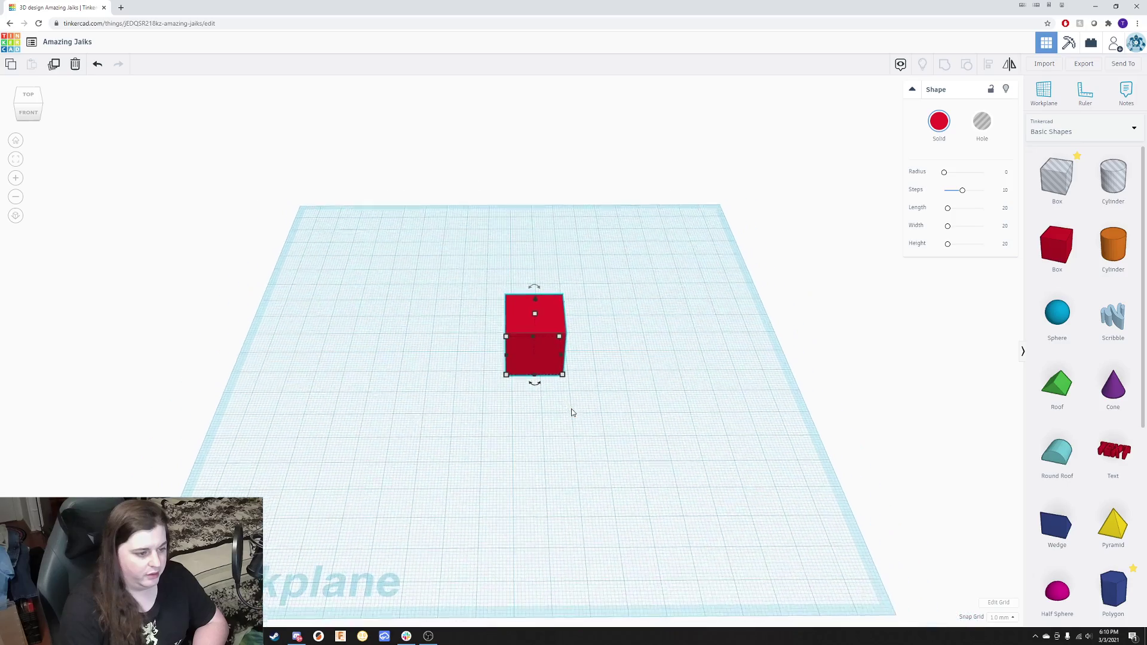
pyautogui.scroll(5, 572, 412)
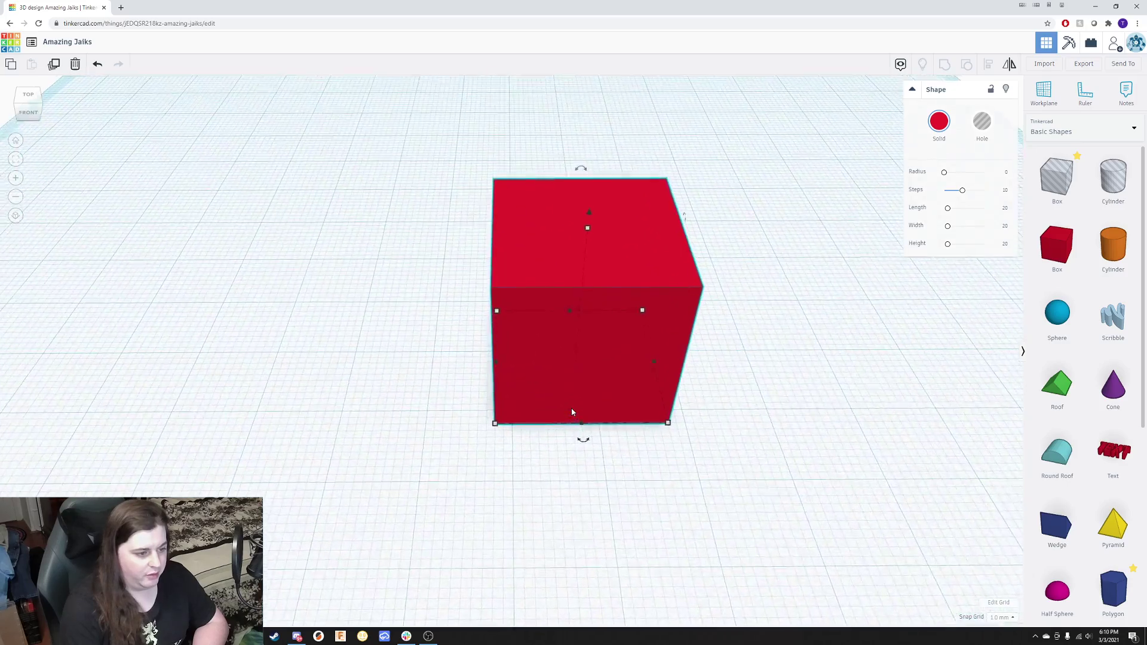
pyautogui.scroll(-6, 572, 412)
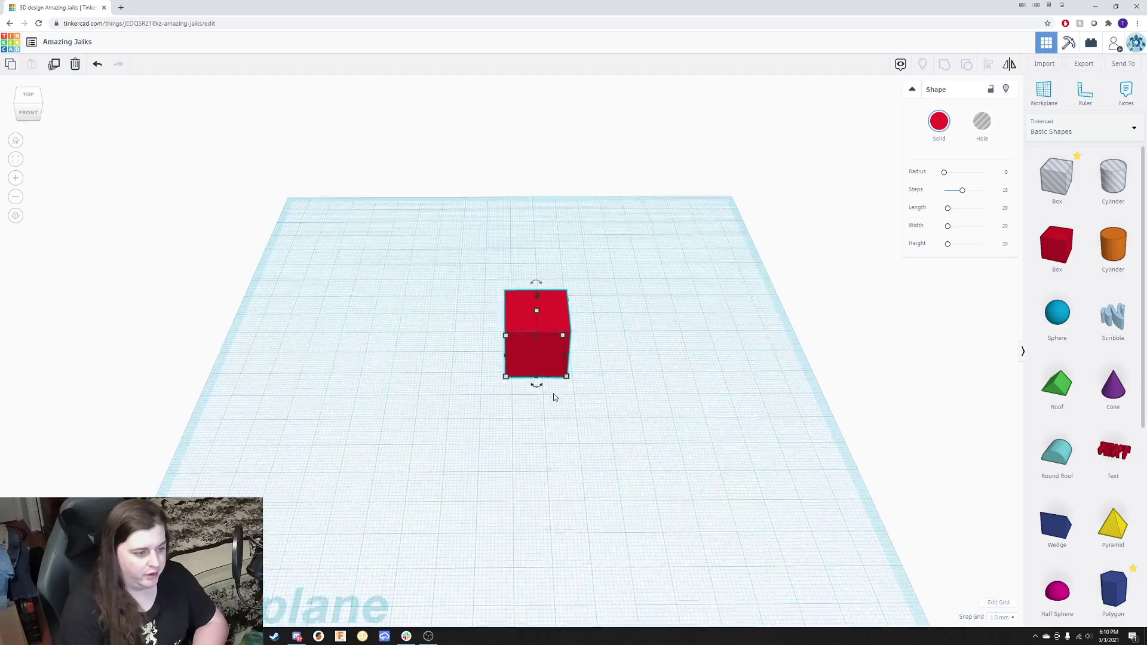
pyautogui.scroll(5, 553, 395)
pyautogui.scroll(-2, 552, 389)
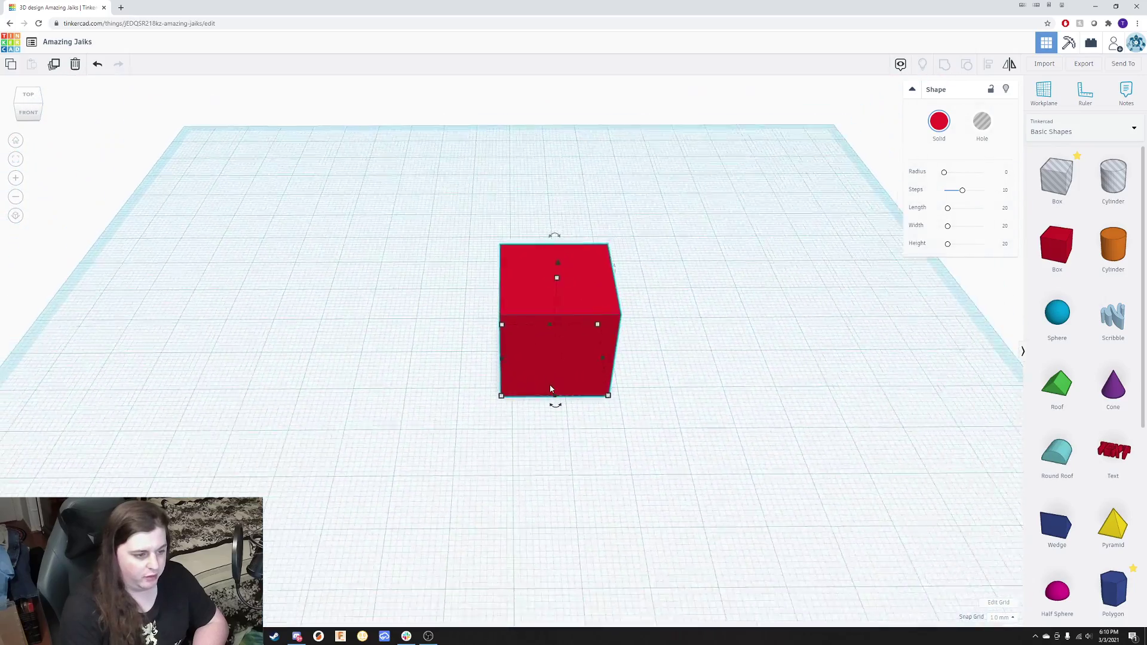
pyautogui.scroll(-3, 546, 385)
pyautogui.scroll(3, 543, 385)
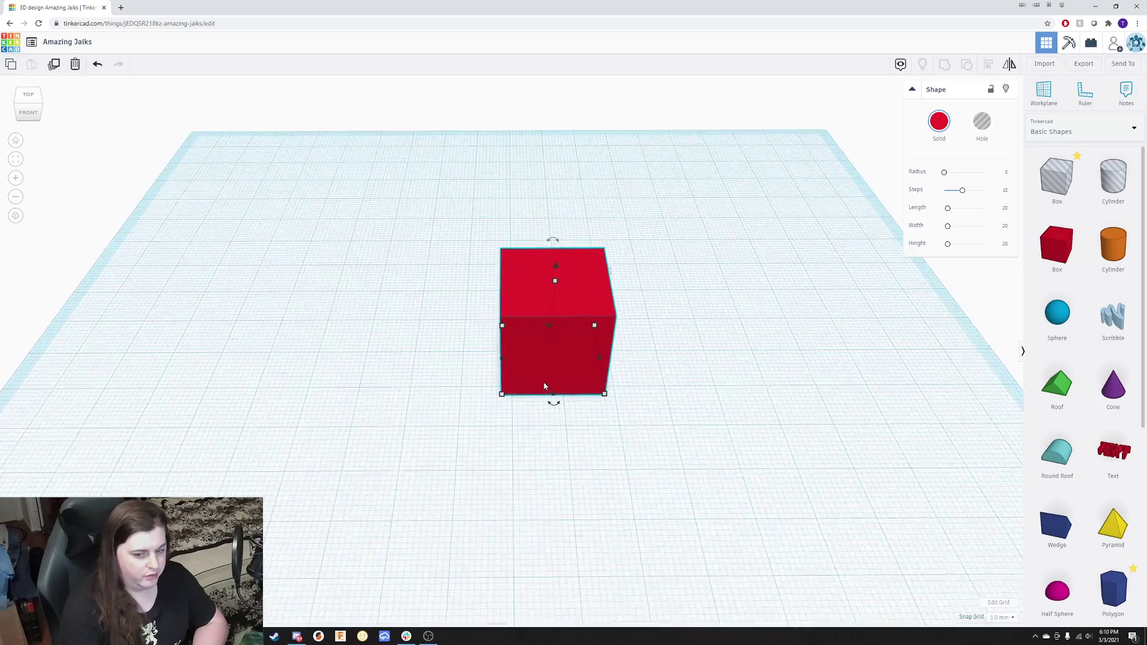
pyautogui.scroll(4, 543, 385)
pyautogui.scroll(-5, 539, 384)
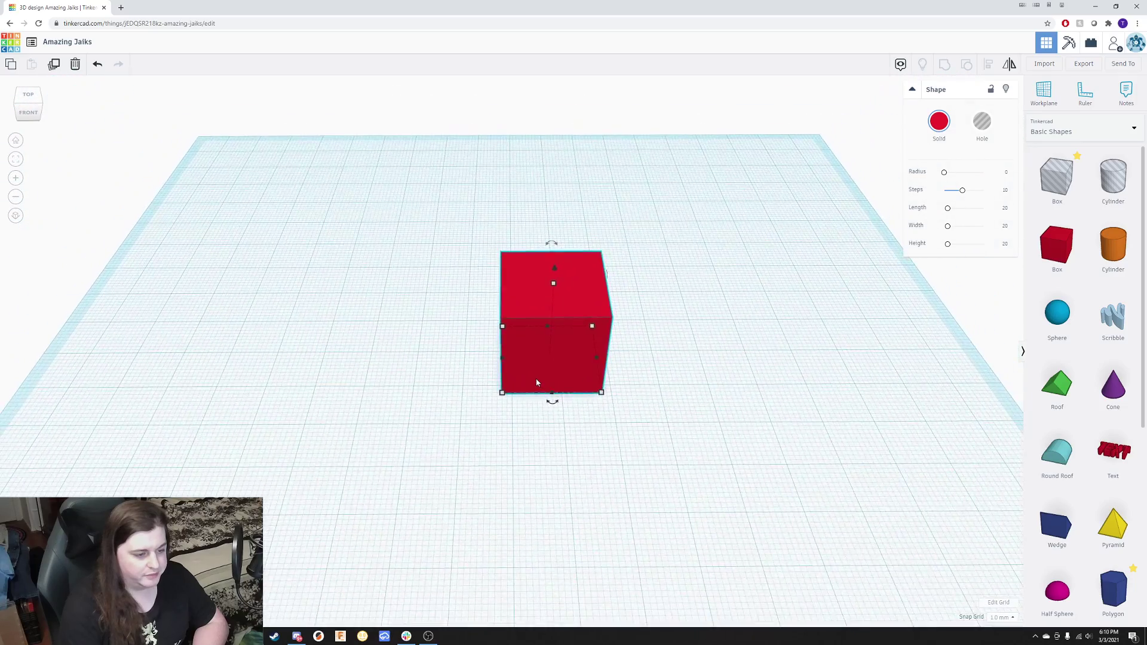
pyautogui.scroll(-3, 537, 384)
pyautogui.scroll(2, 539, 384)
pyautogui.scroll(-2, 537, 384)
pyautogui.scroll(-1, 537, 383)
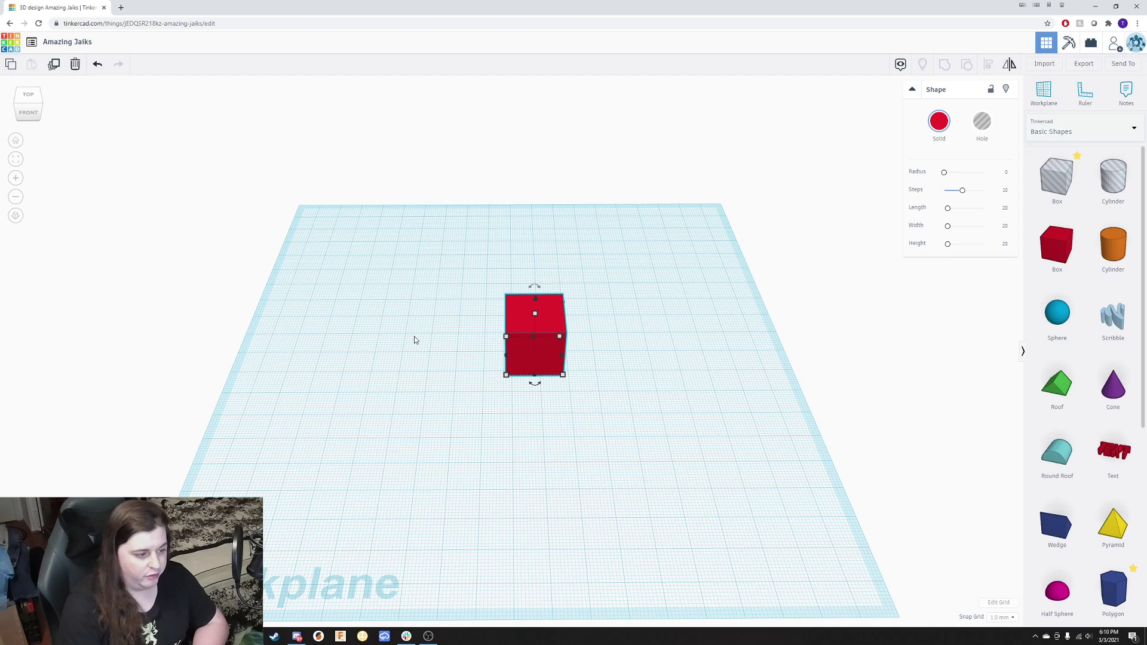
pyautogui.moveTo(415, 340); pyautogui.dragTo(173, 346, button='right')
pyautogui.moveTo(443, 395); pyautogui.dragTo(311, 378, button='right')
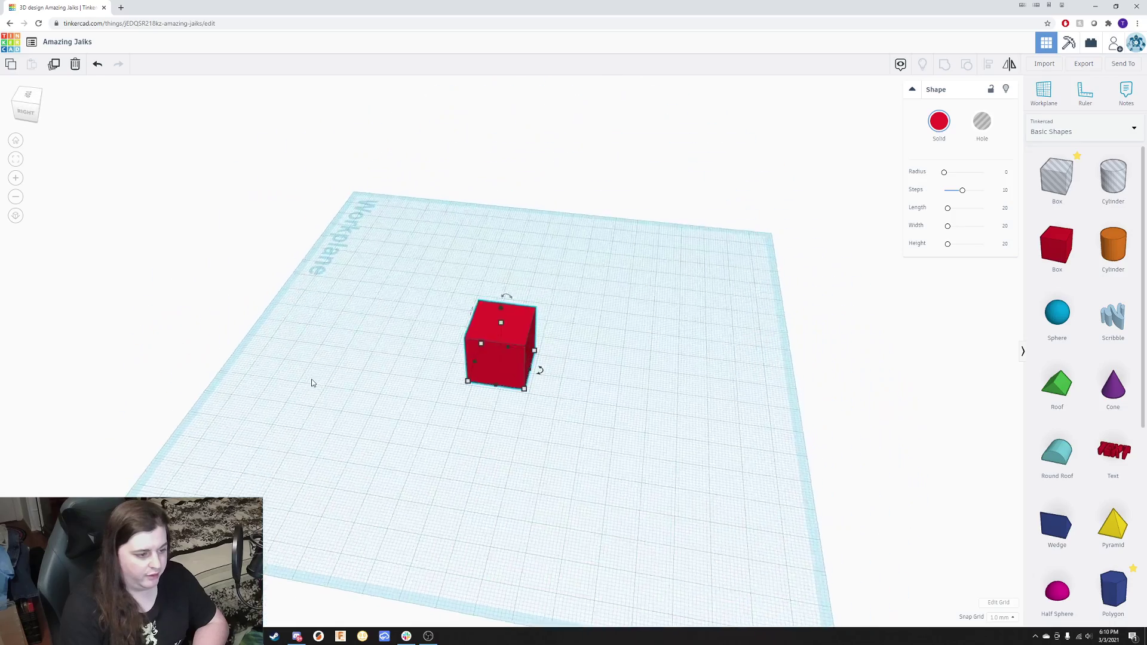
pyautogui.moveTo(541, 396); pyautogui.dragTo(680, 374, button='right')
pyautogui.moveTo(586, 335); pyautogui.dragTo(574, 247, button='right')
pyautogui.scroll(-10, 570, 265)
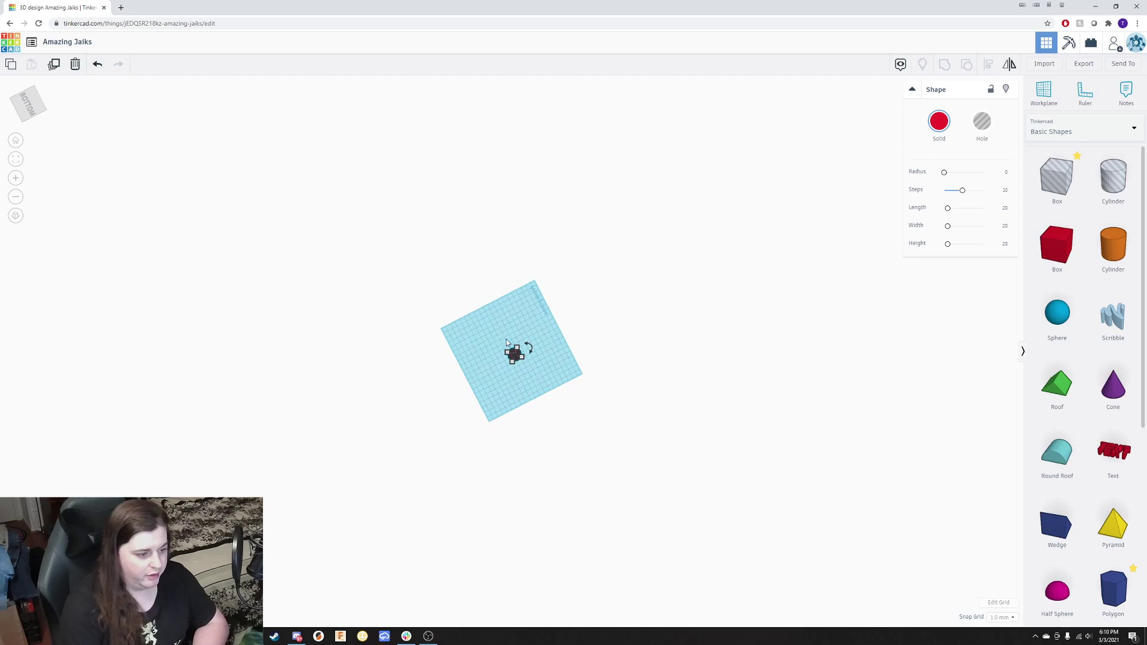
pyautogui.moveTo(441, 446); pyautogui.dragTo(493, 529, button='right')
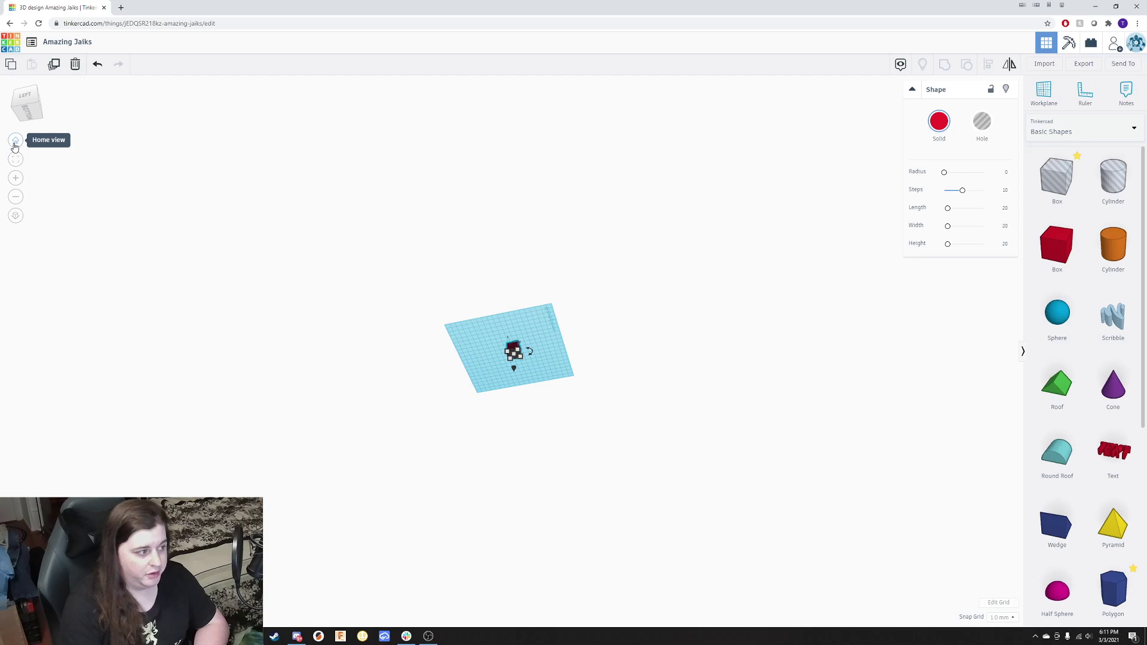
pyautogui.click(17, 143)
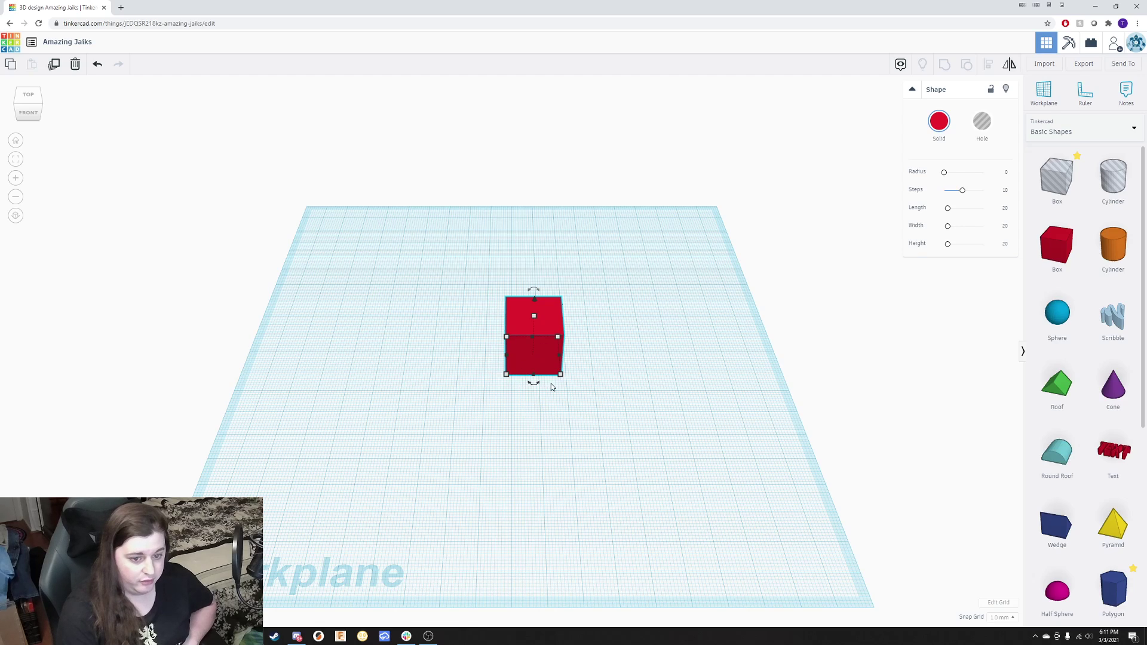
pyautogui.moveTo(500, 447); pyautogui.dragTo(684, 418, button='right')
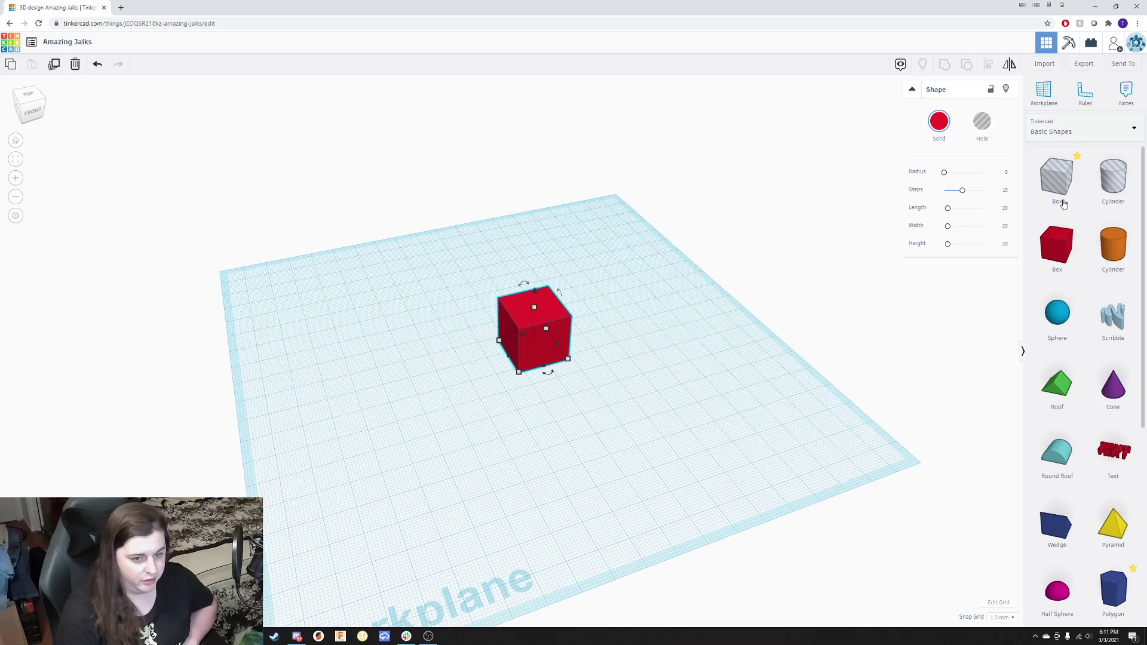
pyautogui.moveTo(802, 346); pyautogui.dragTo(575, 383, button='right')
pyautogui.moveTo(560, 357)
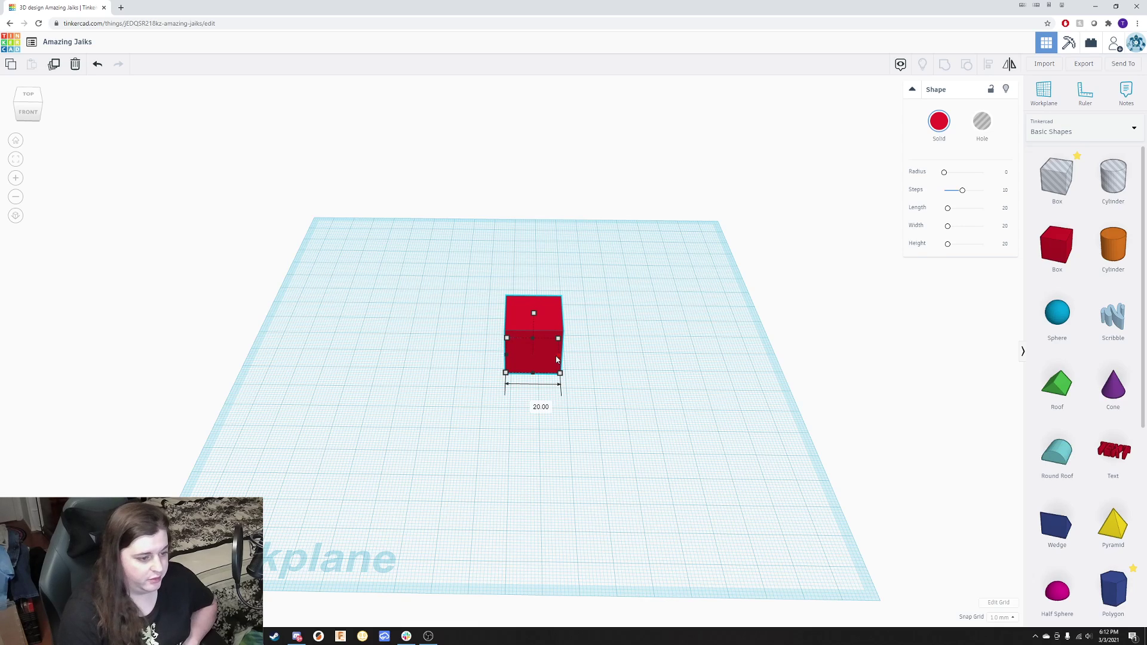
# Enter a box width of 30, then stretch the box wider and taller with its handles.
pyautogui.click(533, 405)
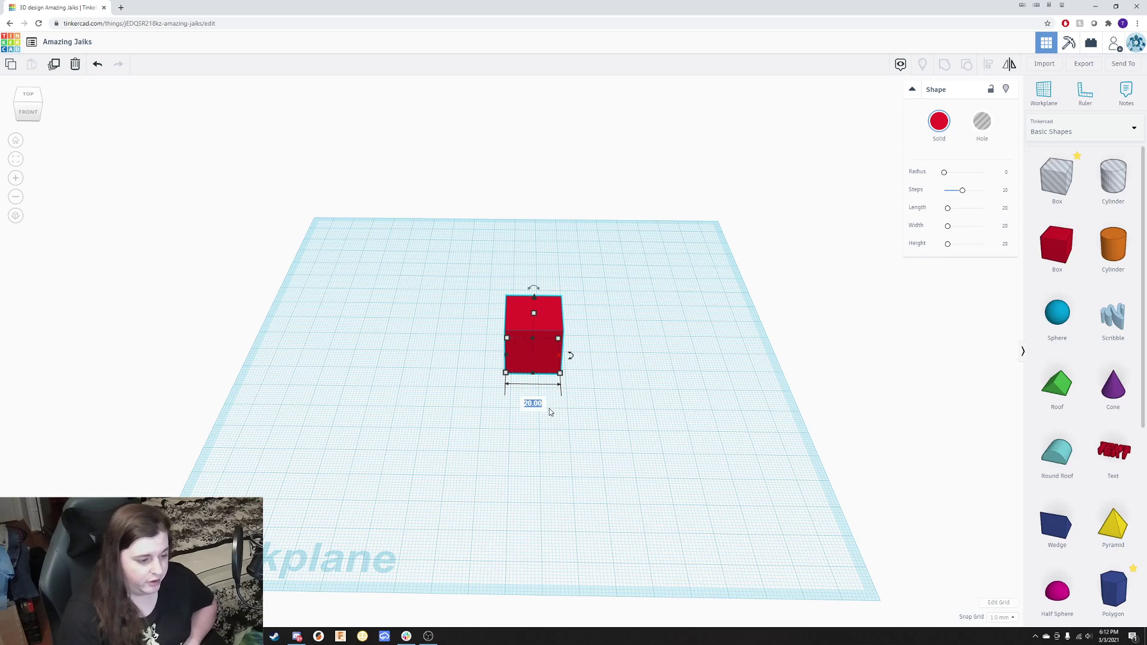
pyautogui.write('30')
pyautogui.press('Return')
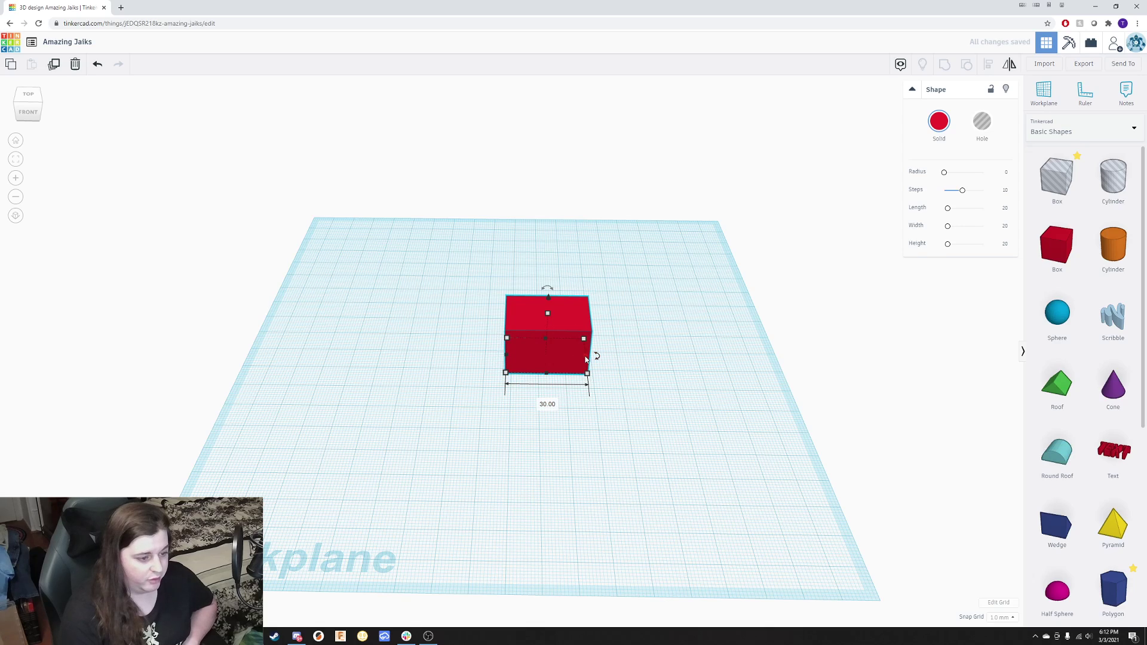
pyautogui.moveTo(588, 357); pyautogui.dragTo(634, 419)
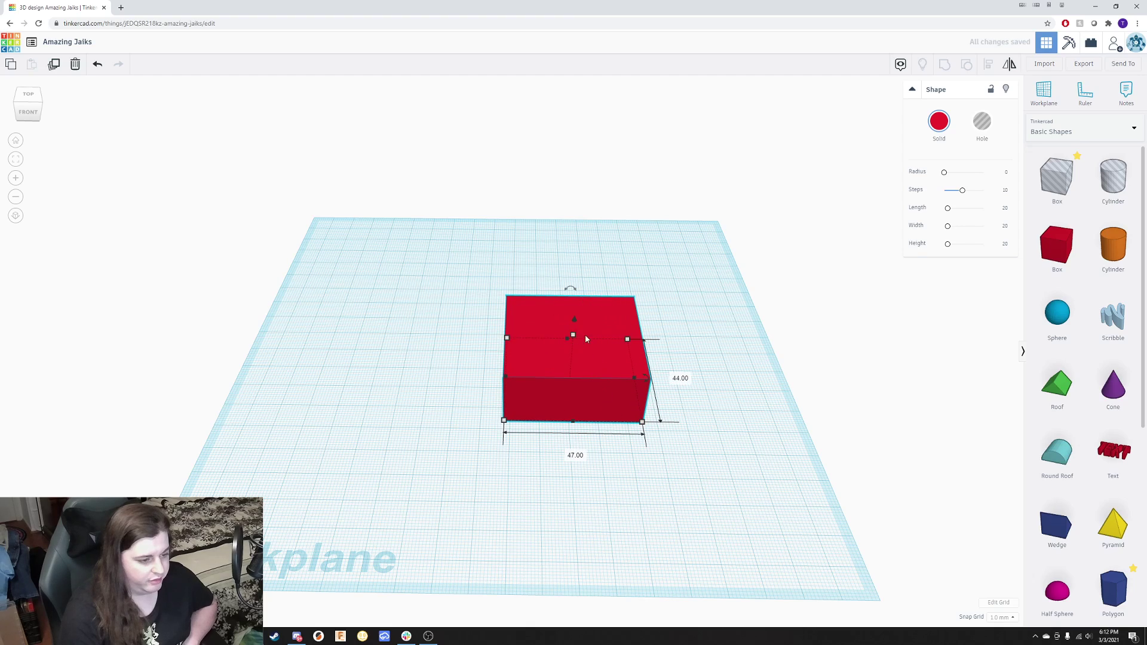
pyautogui.moveTo(587, 334)
pyautogui.mouseDown(button='right')
pyautogui.moveTo(589, 301)
pyautogui.moveTo(573, 318)
pyautogui.mouseUp(button='right')
pyautogui.moveTo(573, 318); pyautogui.dragTo(536, 303)
pyautogui.moveTo(635, 255); pyautogui.dragTo(589, 324, button='right')
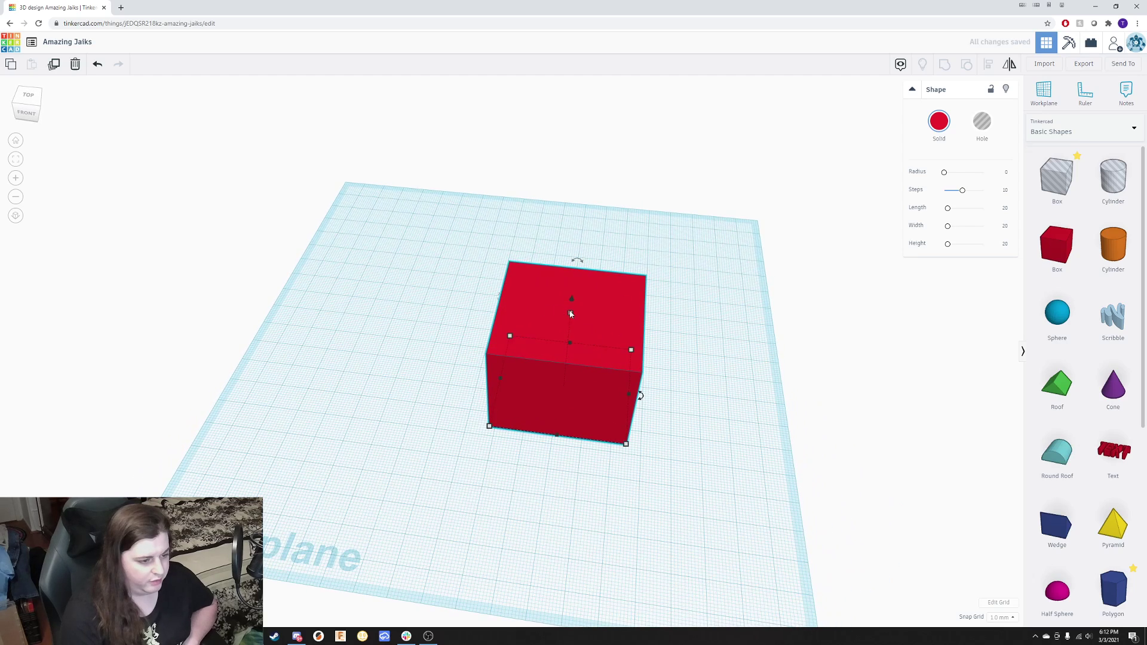
# Set the box height to 30 and reselect the box to show its dimensions.
pyautogui.click(607, 352)
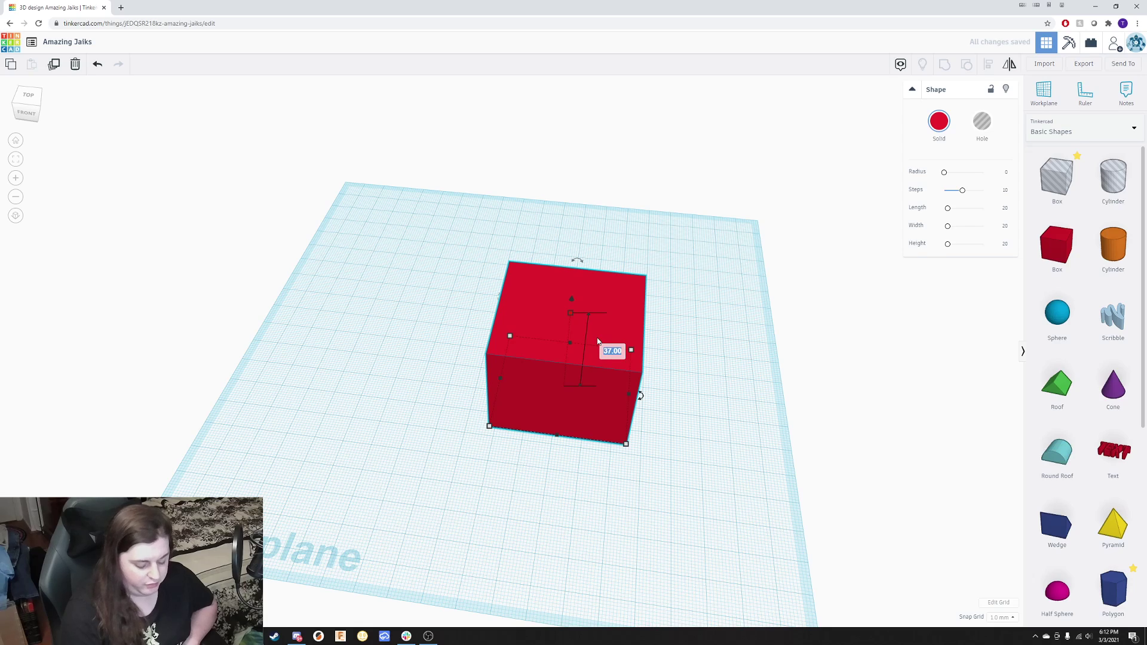
pyautogui.write('30')
pyautogui.press('Return')
pyautogui.click(629, 447)
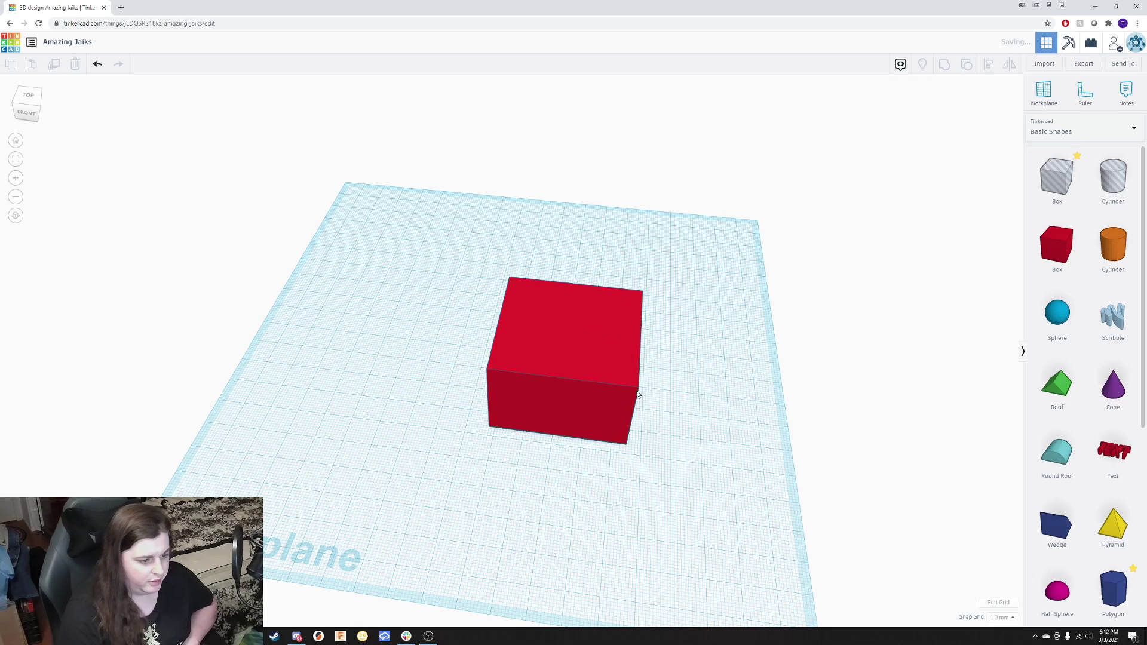
pyautogui.click(617, 439)
pyautogui.click(628, 455)
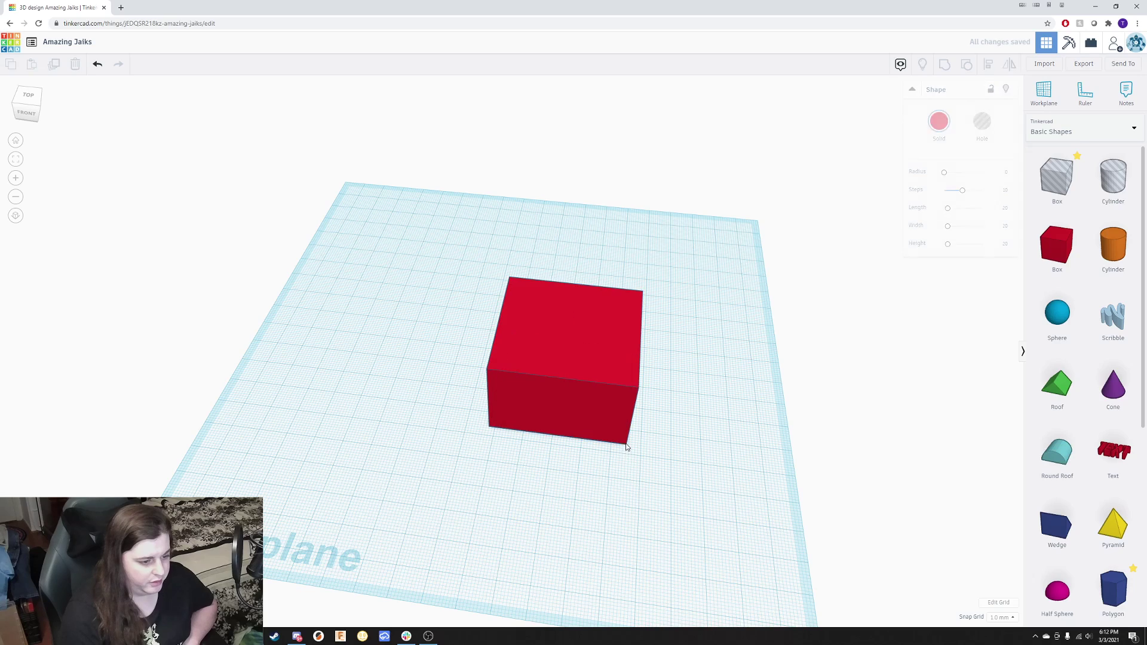
pyautogui.click(583, 438)
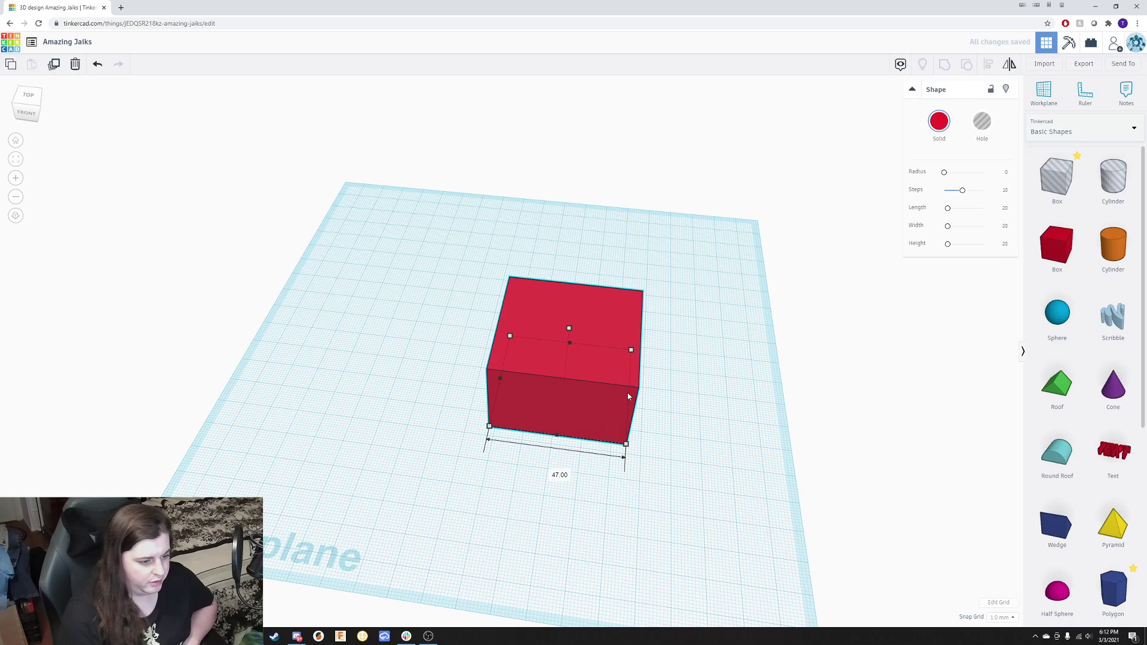
# Set the width and length to 30, making a 30×30×30 cube.
pyautogui.click(550, 471)
pyautogui.write('30')
pyautogui.press('Return')
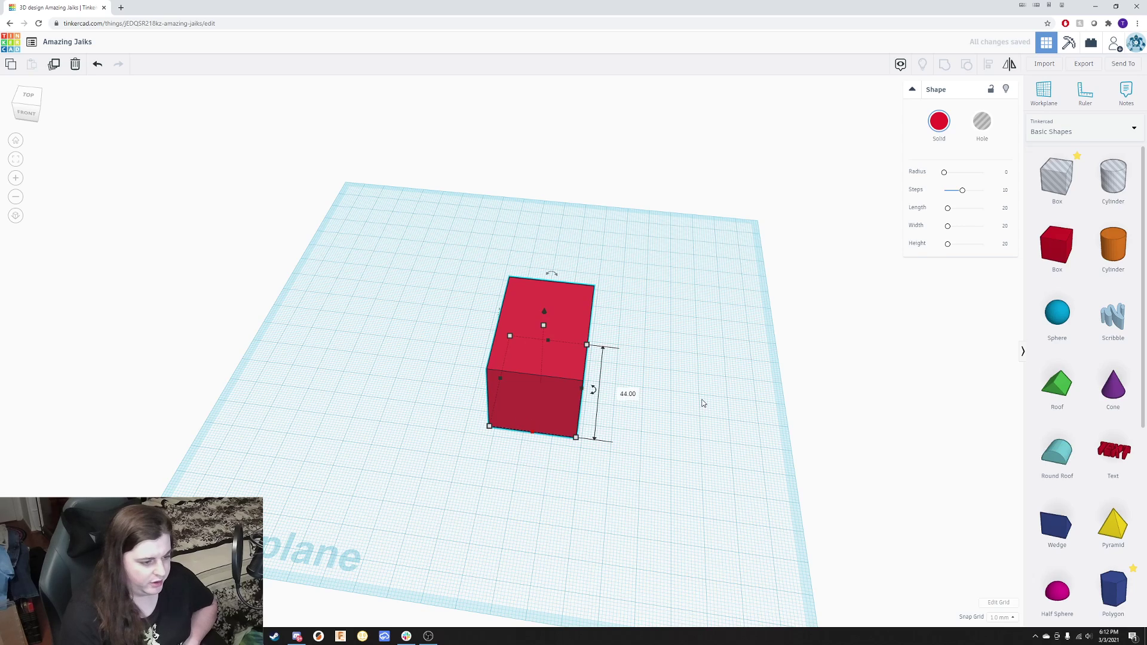
pyautogui.click(629, 395)
pyautogui.write('30')
pyautogui.press('Return')
pyautogui.moveTo(497, 454); pyautogui.dragTo(635, 350, button='right')
pyautogui.click(521, 465)
pyautogui.click(546, 304)
# Switch the shapes panel to the Text and numbers library and show its second page.
pyautogui.click(613, 507)
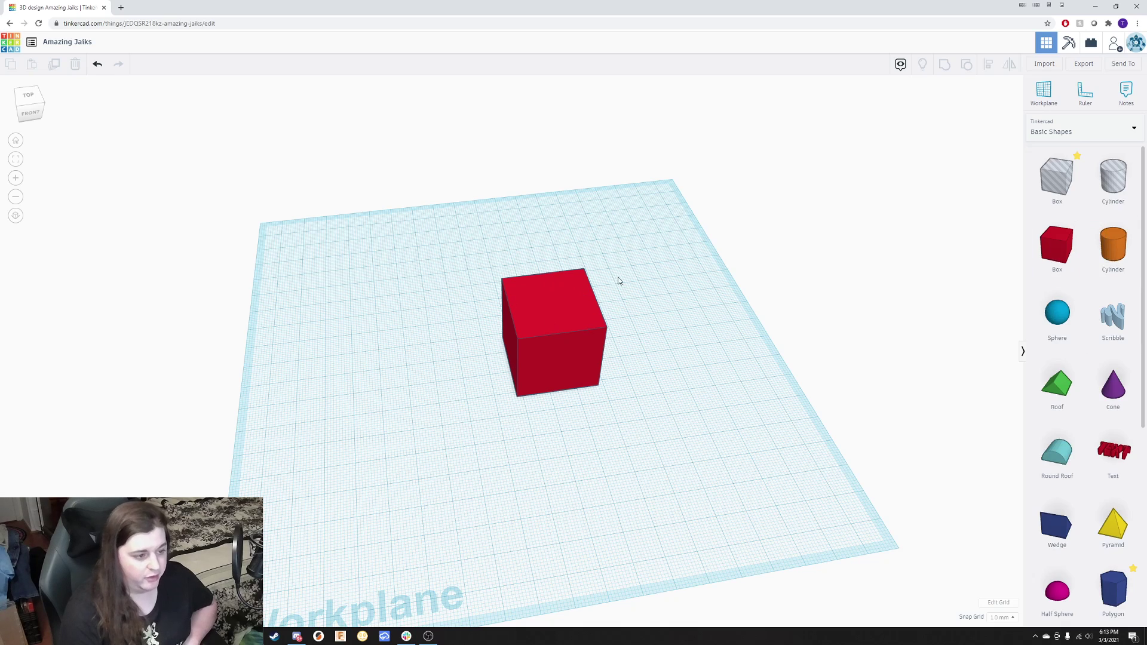
pyautogui.click(1088, 136)
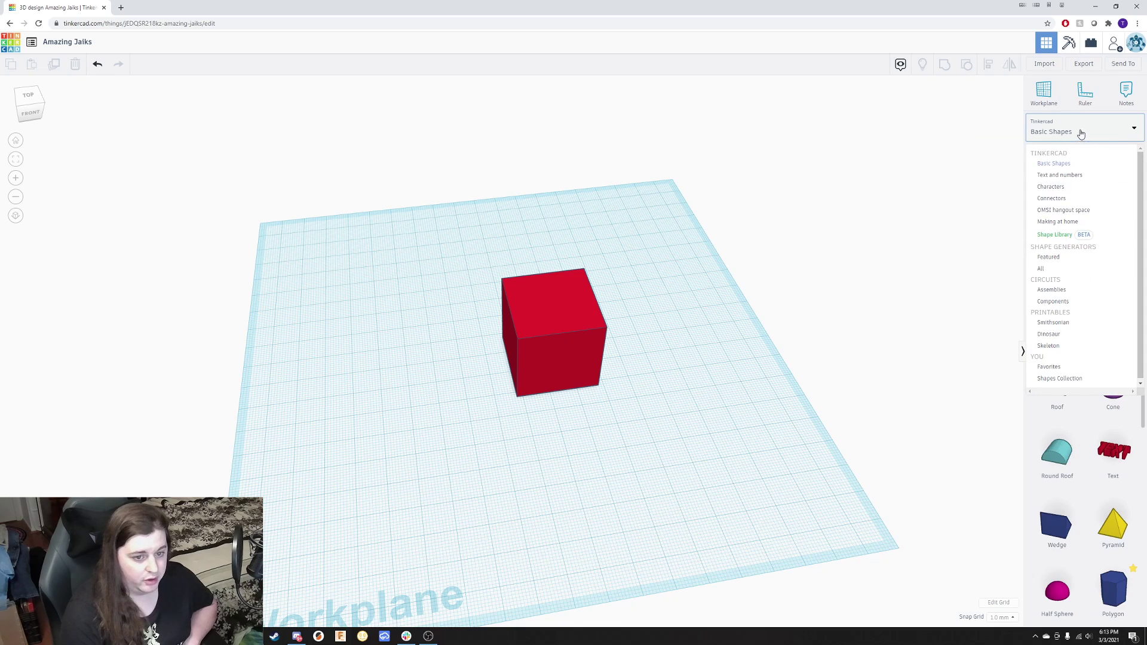
pyautogui.click(1080, 177)
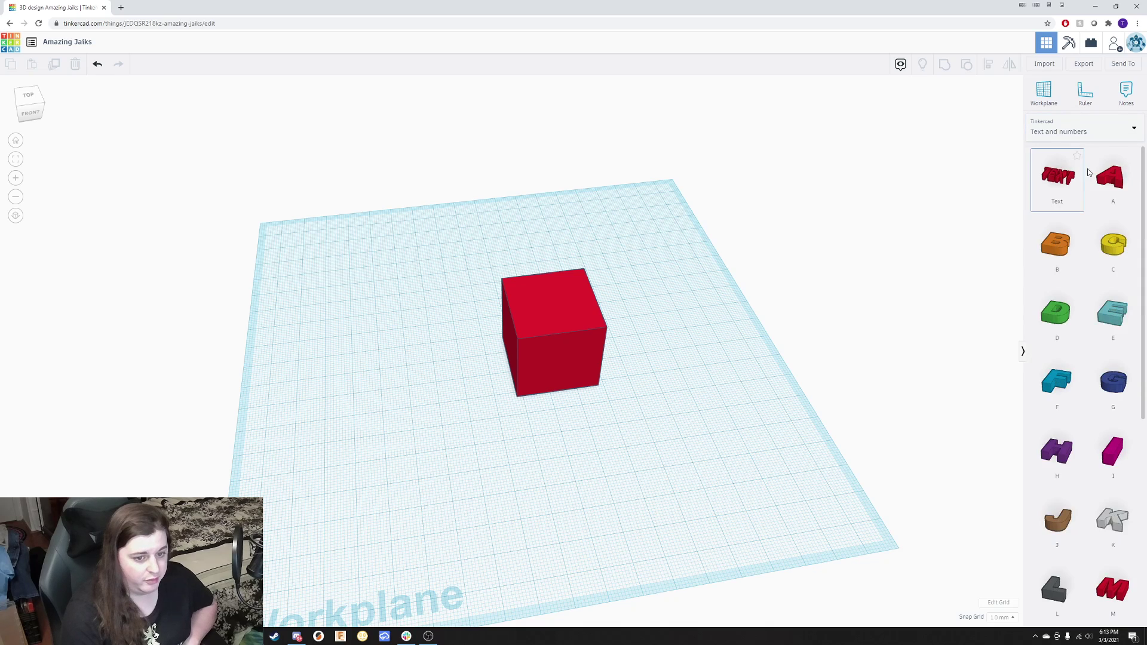
pyautogui.scroll(-6, 1070, 239)
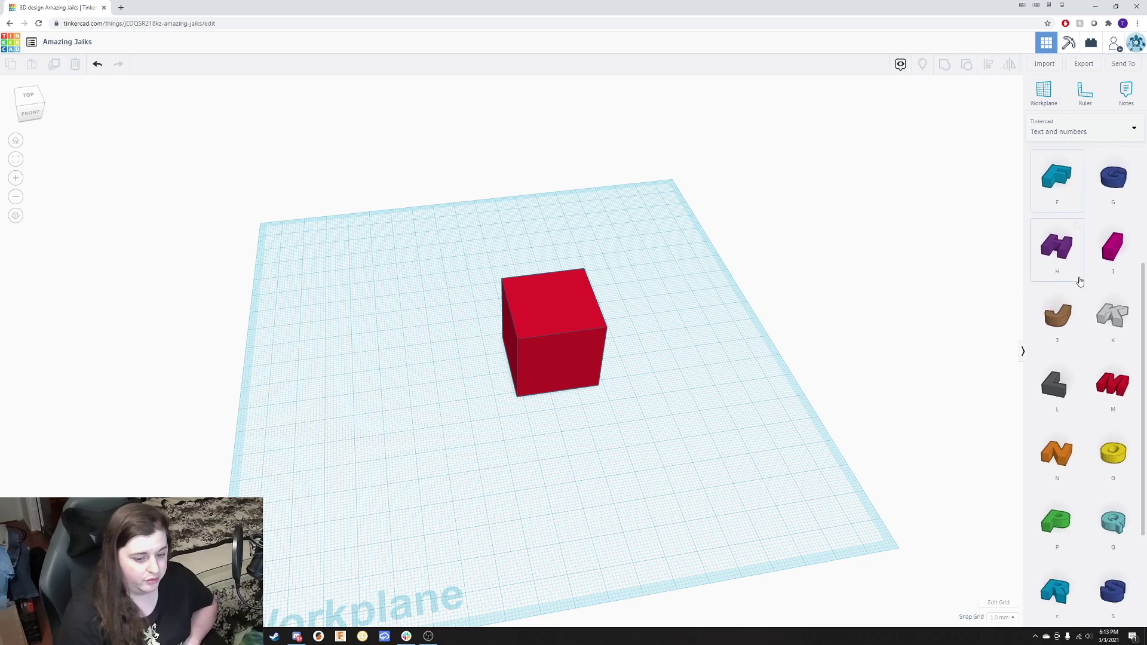
pyautogui.scroll(1, 1098, 435)
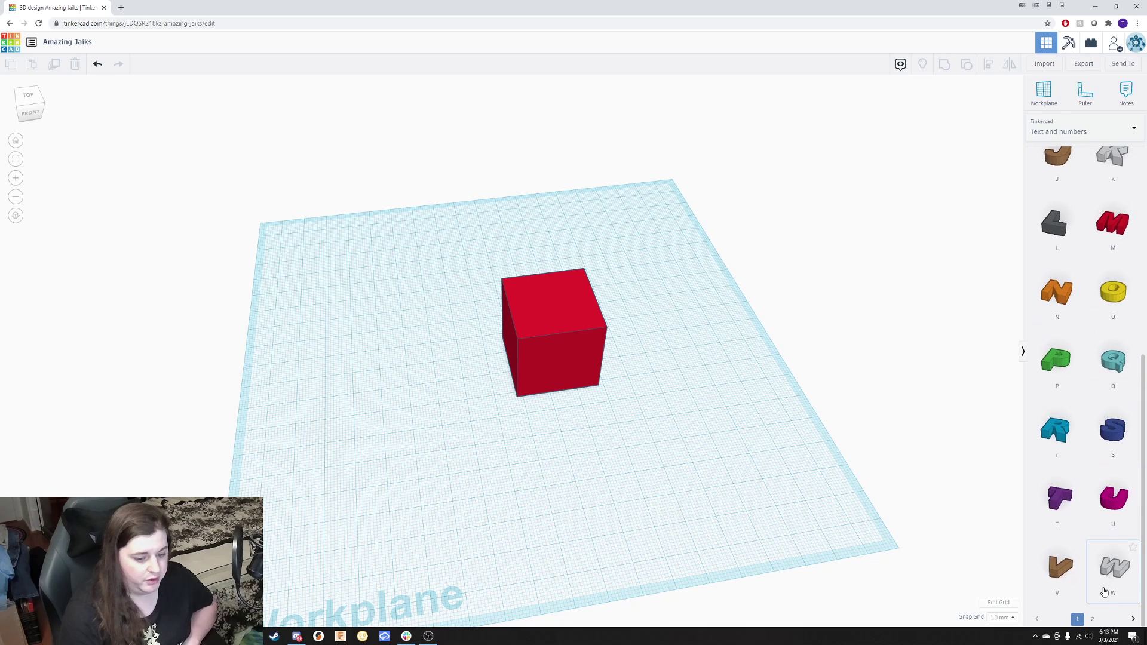
pyautogui.click(1094, 622)
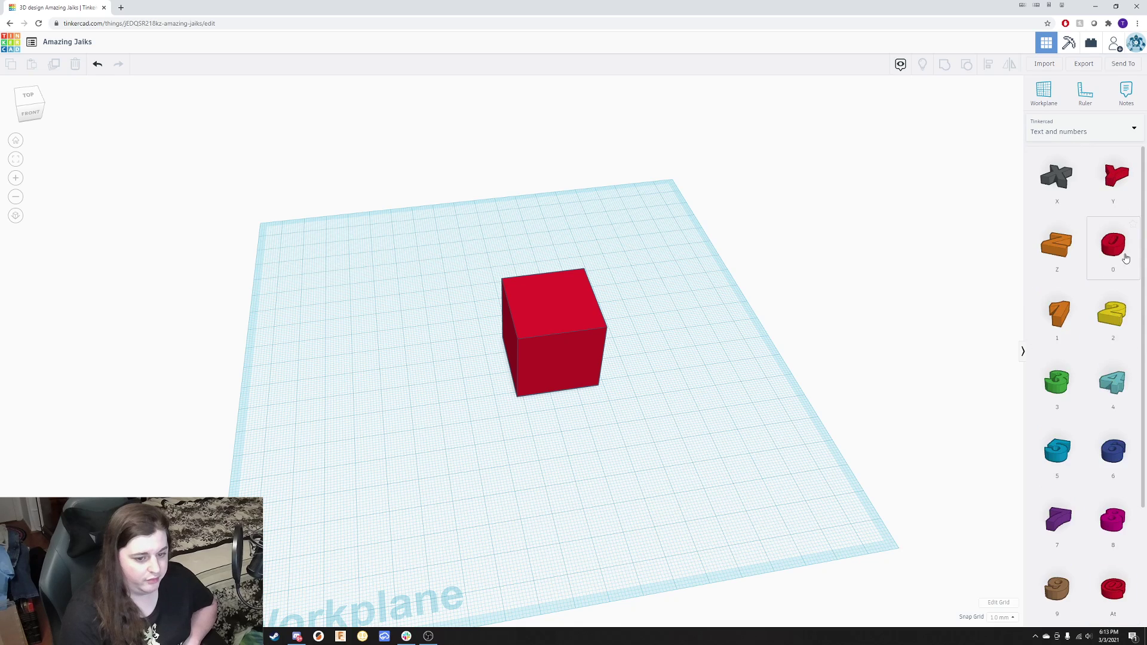
pyautogui.scroll(-1, 1112, 263)
pyautogui.scroll(-1, 1108, 277)
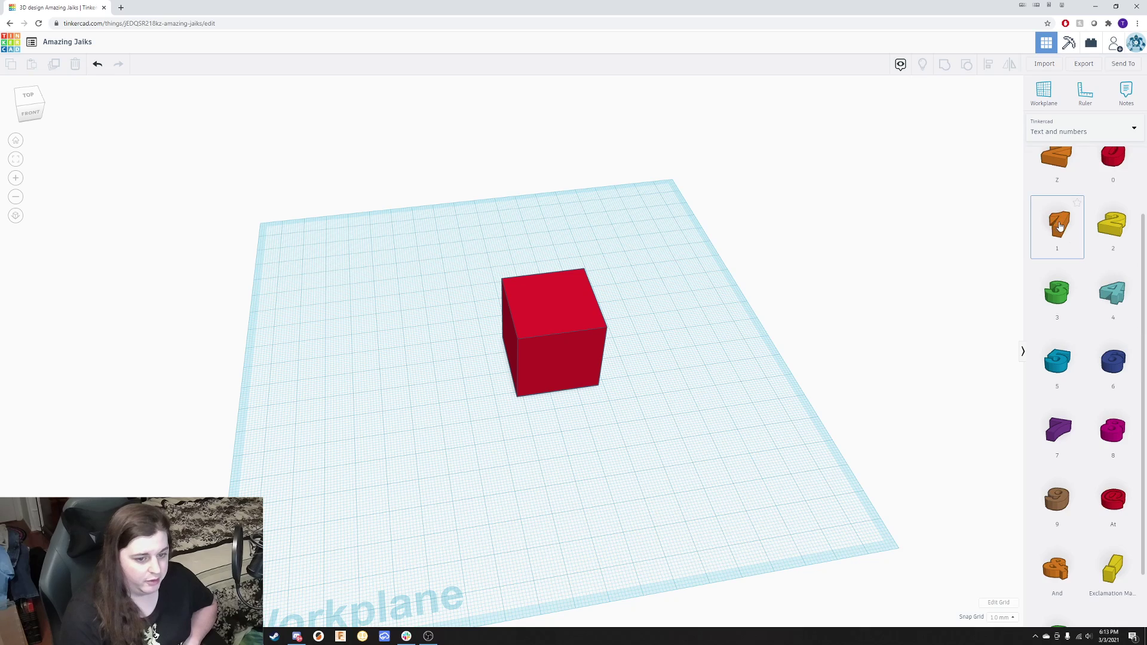
# Drop the number 1 shape in front of the cube, reopen Amazing Jaiks, and select the 1.
pyautogui.moveTo(937, 349); pyautogui.dragTo(583, 455)
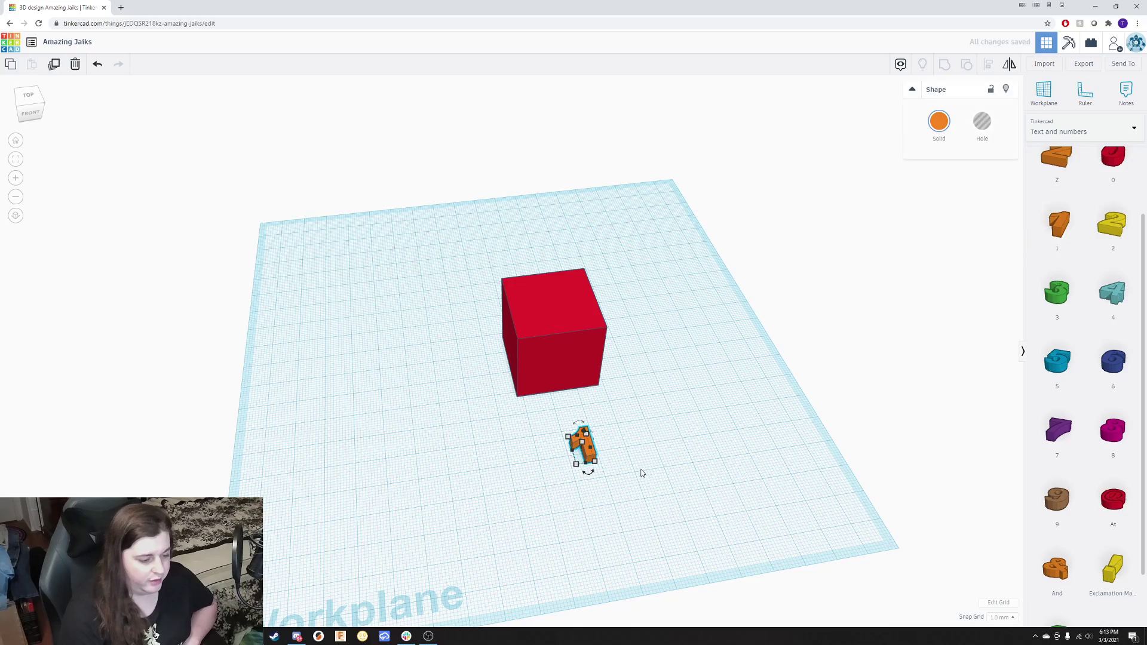
pyautogui.scroll(5, 657, 466)
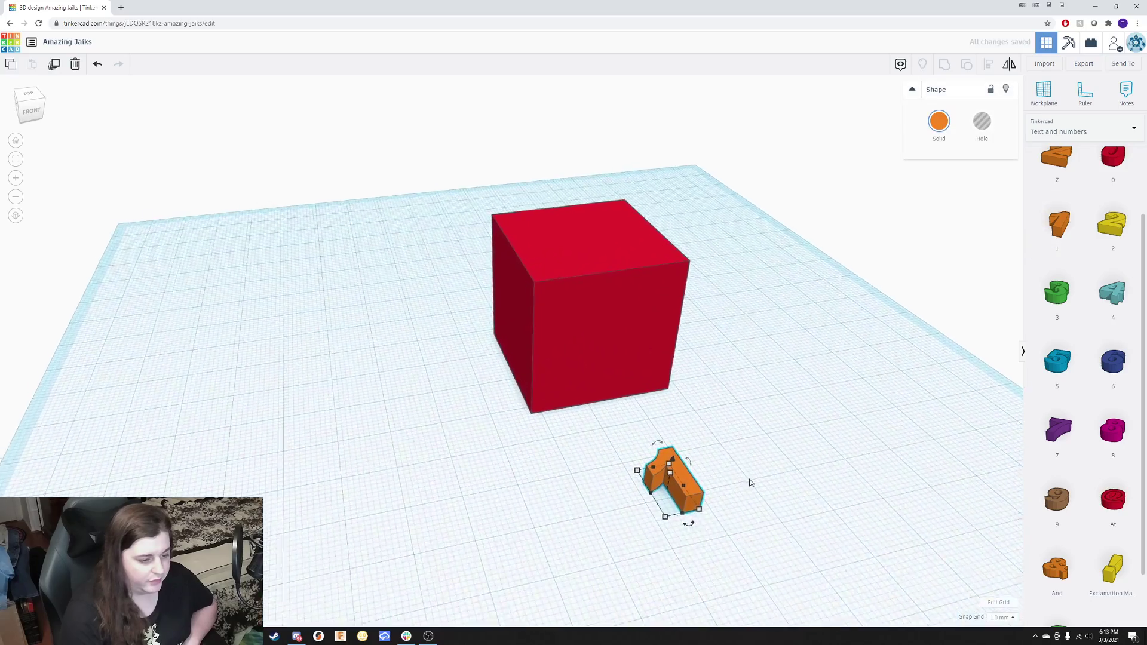
pyautogui.hotkey('alt', 'Left')
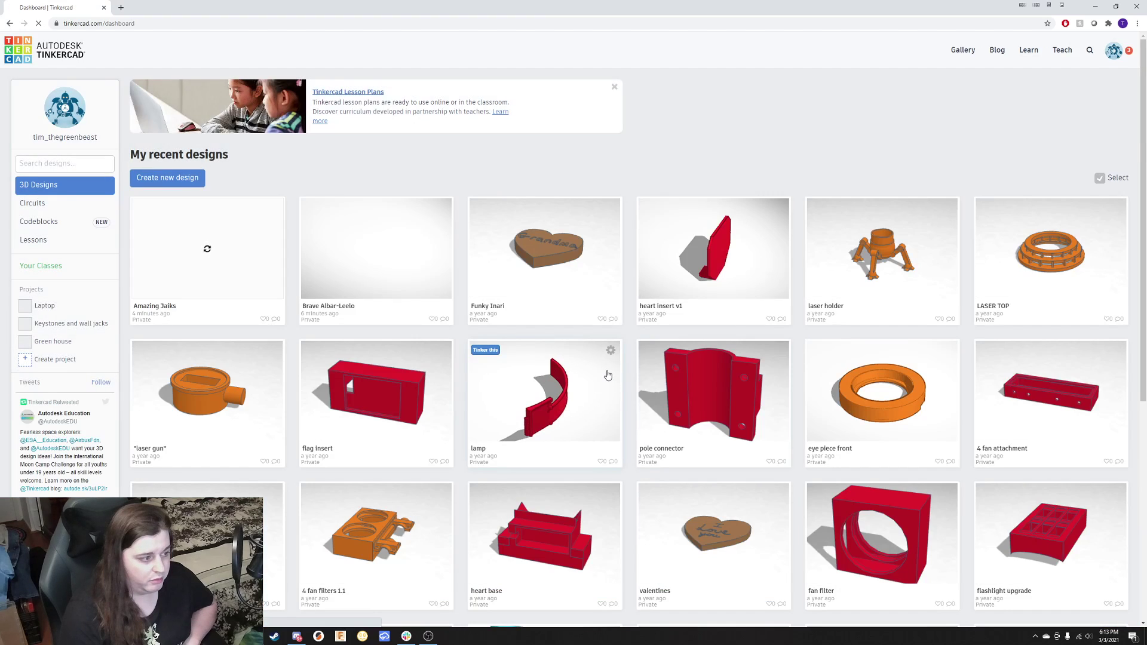
pyautogui.click(572, 362)
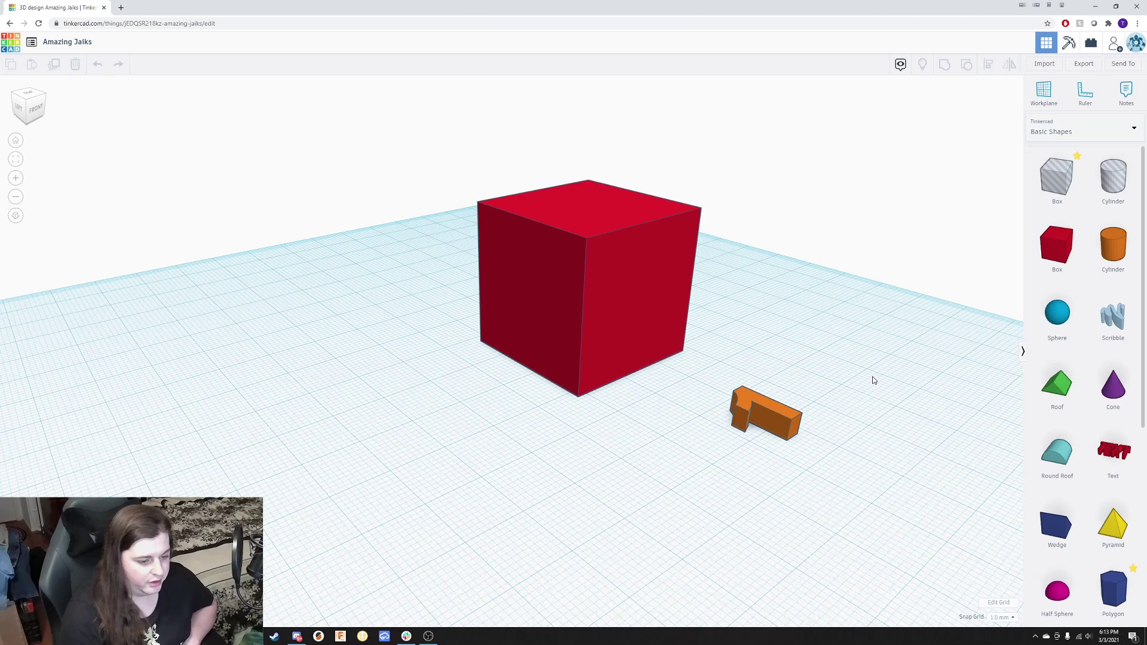
pyautogui.click(780, 434)
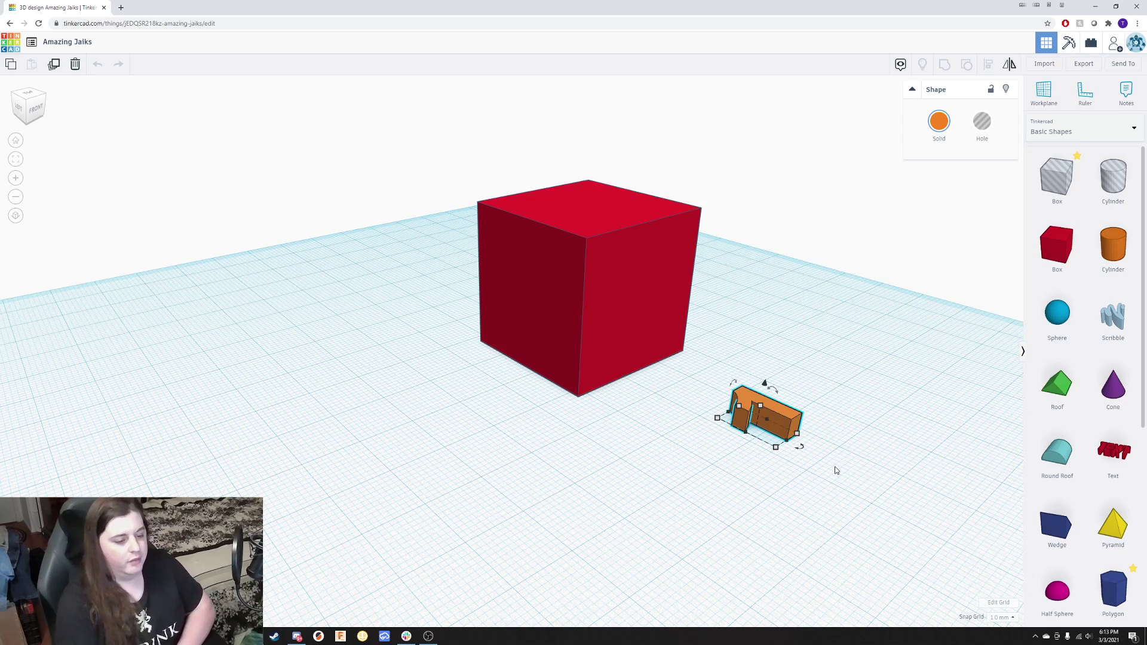
pyautogui.moveTo(778, 391); pyautogui.dragTo(773, 393)
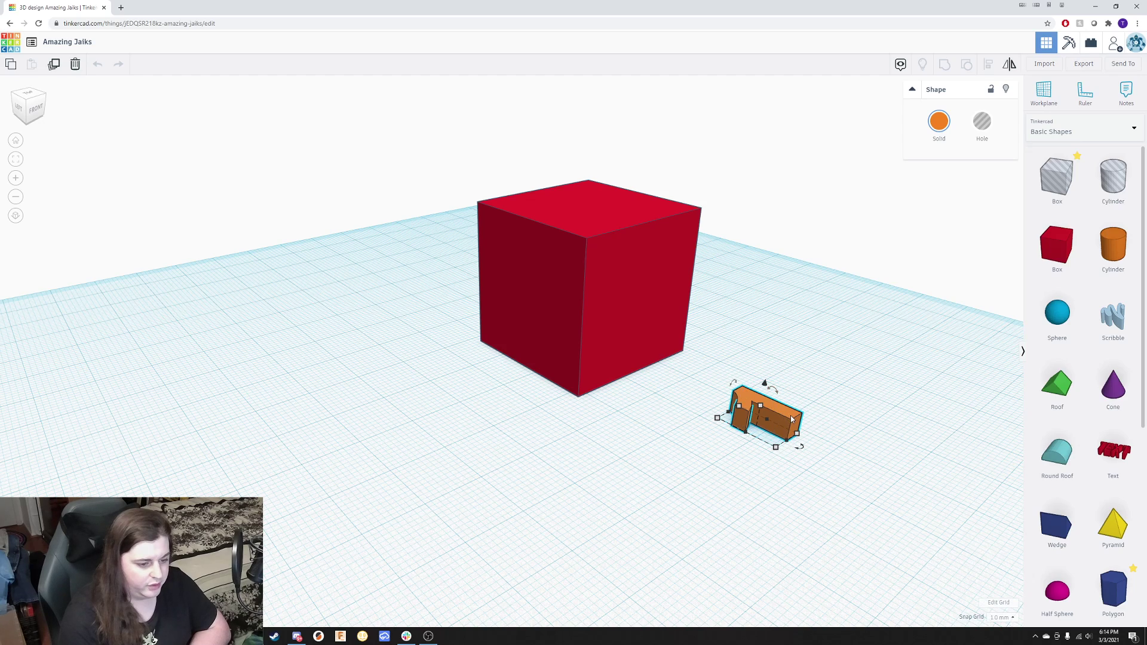
pyautogui.moveTo(858, 391); pyautogui.dragTo(741, 496, button='right')
pyautogui.moveTo(773, 461); pyautogui.dragTo(773, 391, button='right')
pyautogui.moveTo(772, 392)
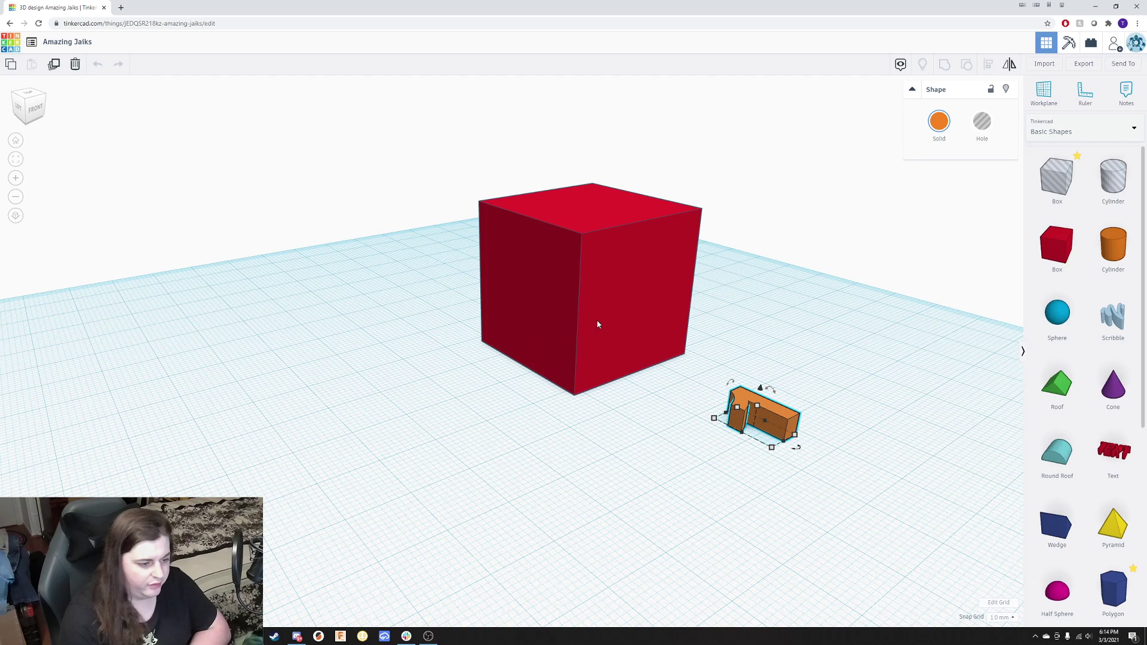
pyautogui.click(607, 333)
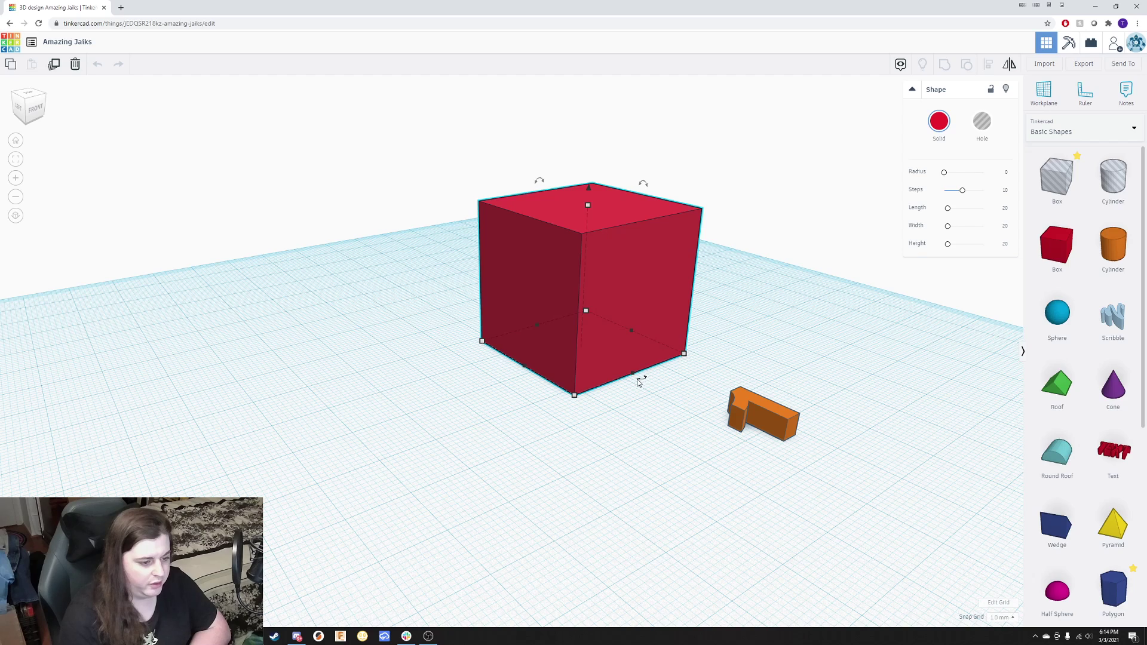
pyautogui.click(754, 403)
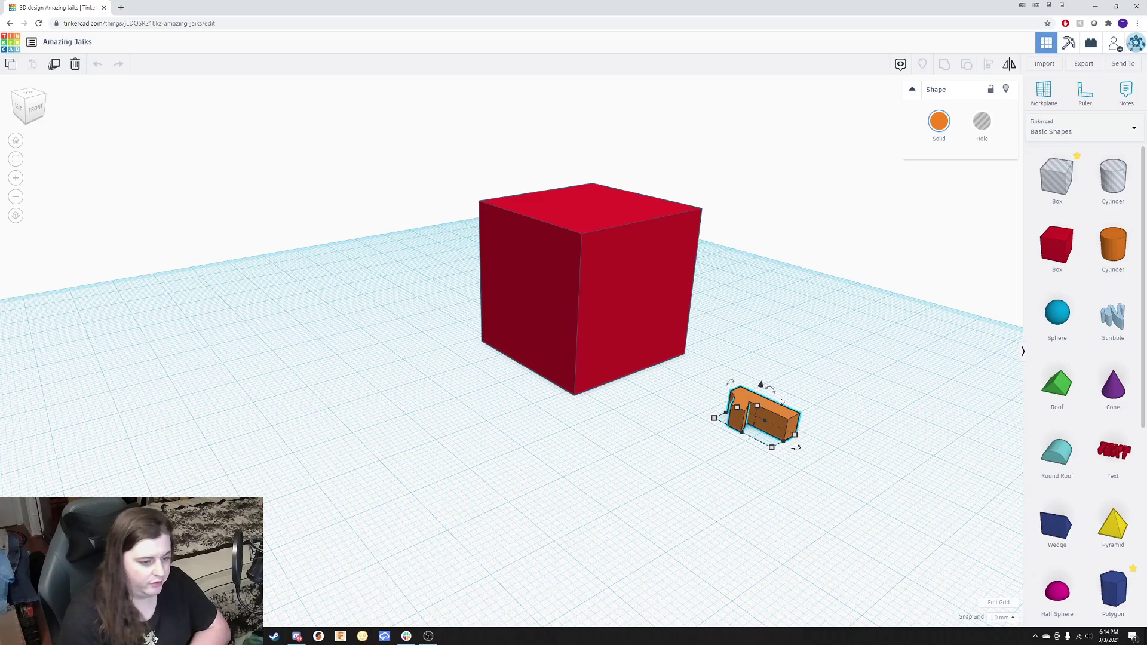
pyautogui.moveTo(783, 401); pyautogui.dragTo(741, 531, button='right')
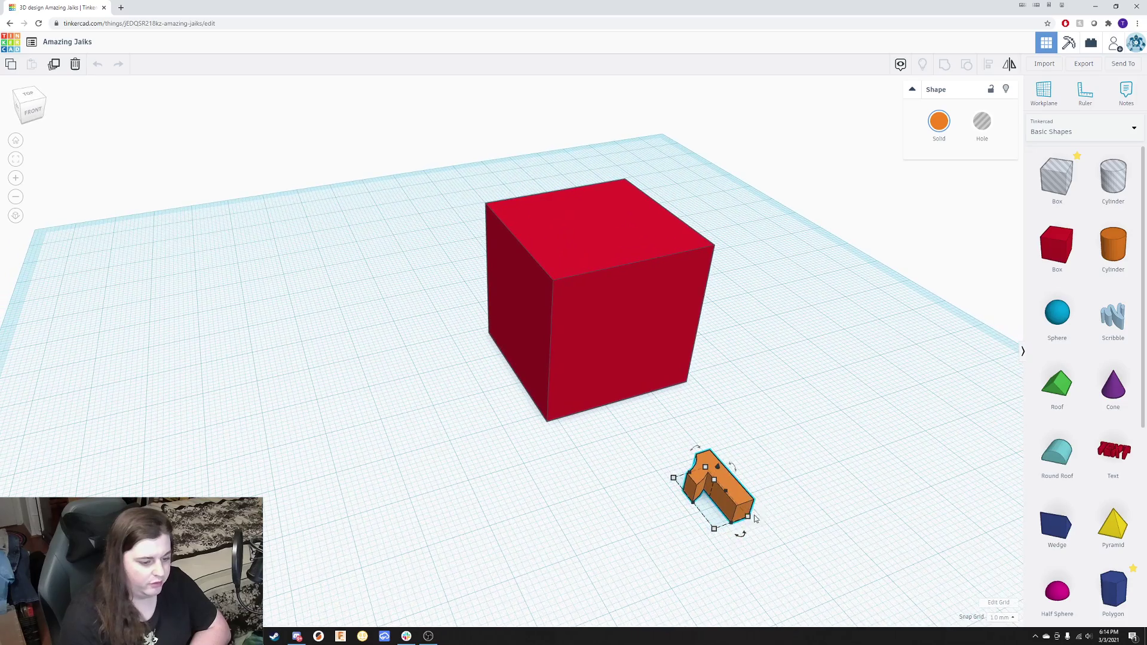
pyautogui.moveTo(675, 518); pyautogui.dragTo(768, 505, button='right')
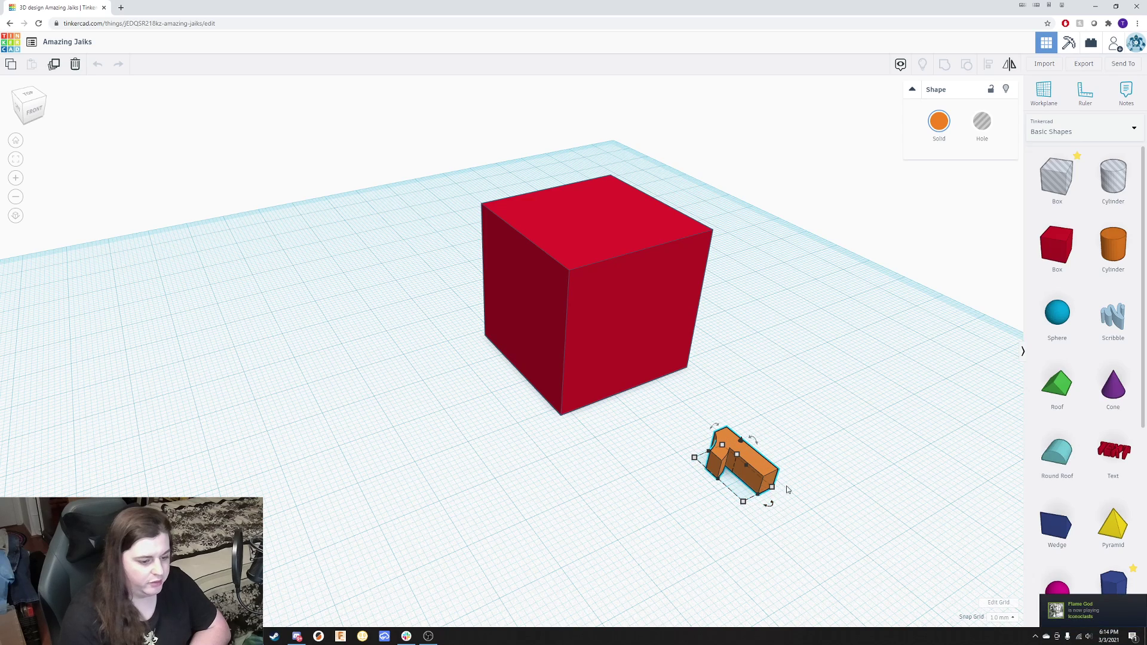
pyautogui.moveTo(776, 505)
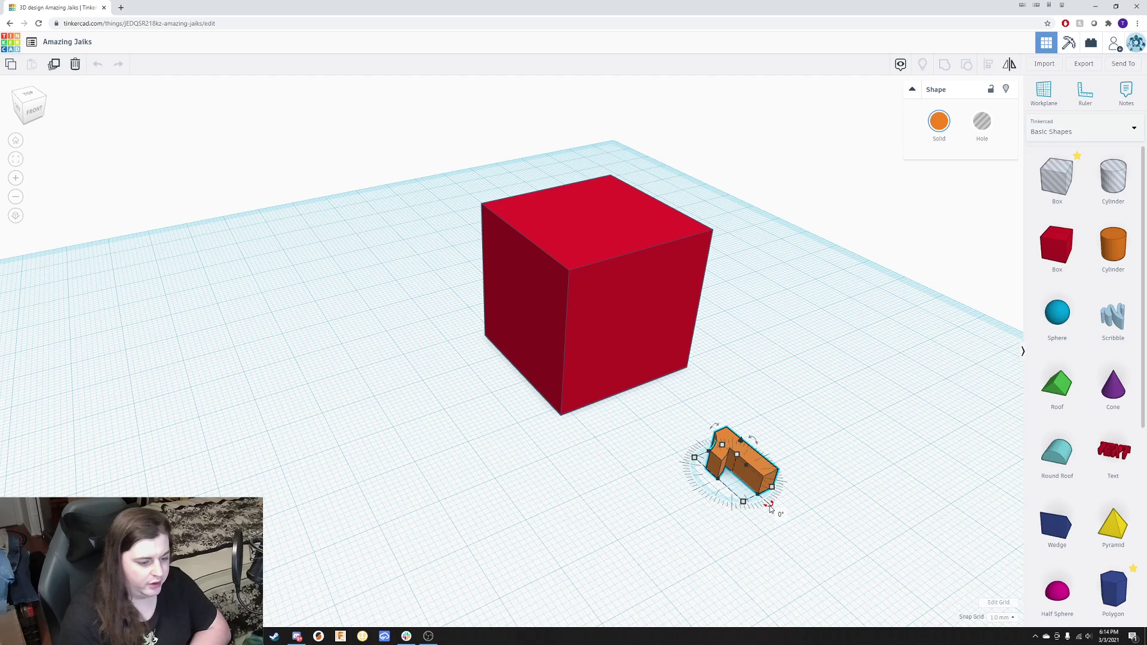
pyautogui.moveTo(757, 440)
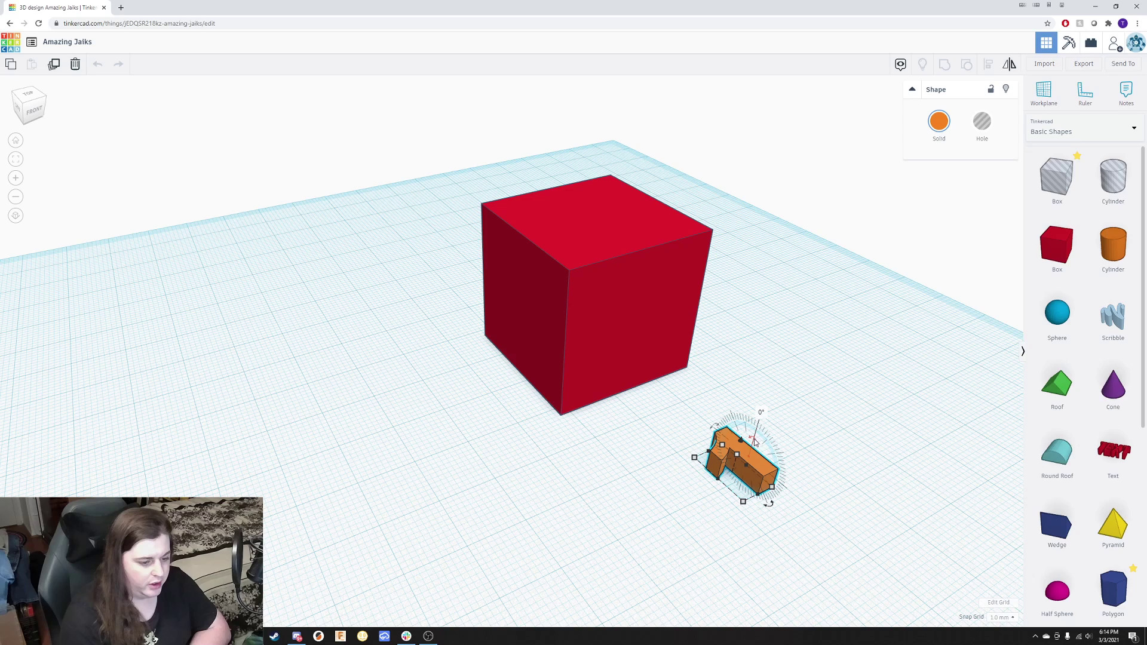
# Rotate the number 1 by 90° on its axes so it stands upright facing front.
pyautogui.moveTo(756, 440); pyautogui.dragTo(784, 496)
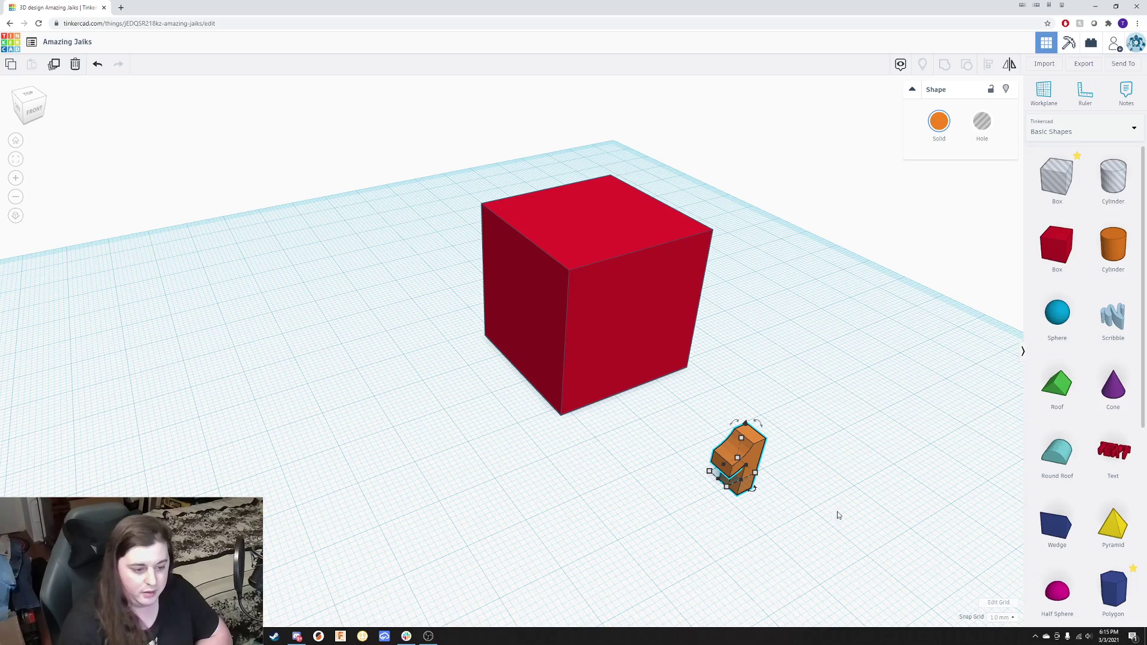
pyautogui.scroll(-1, 861, 507)
pyautogui.scroll(2, 861, 501)
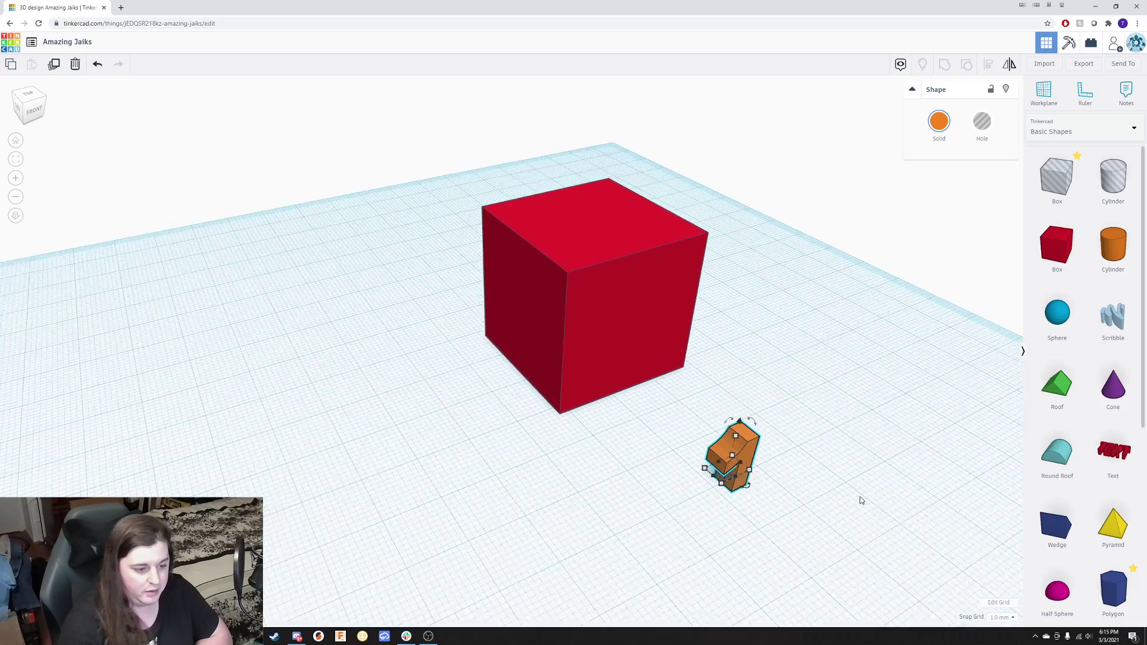
pyautogui.moveTo(792, 442); pyautogui.dragTo(819, 479)
pyautogui.click(818, 479)
pyautogui.click(784, 478)
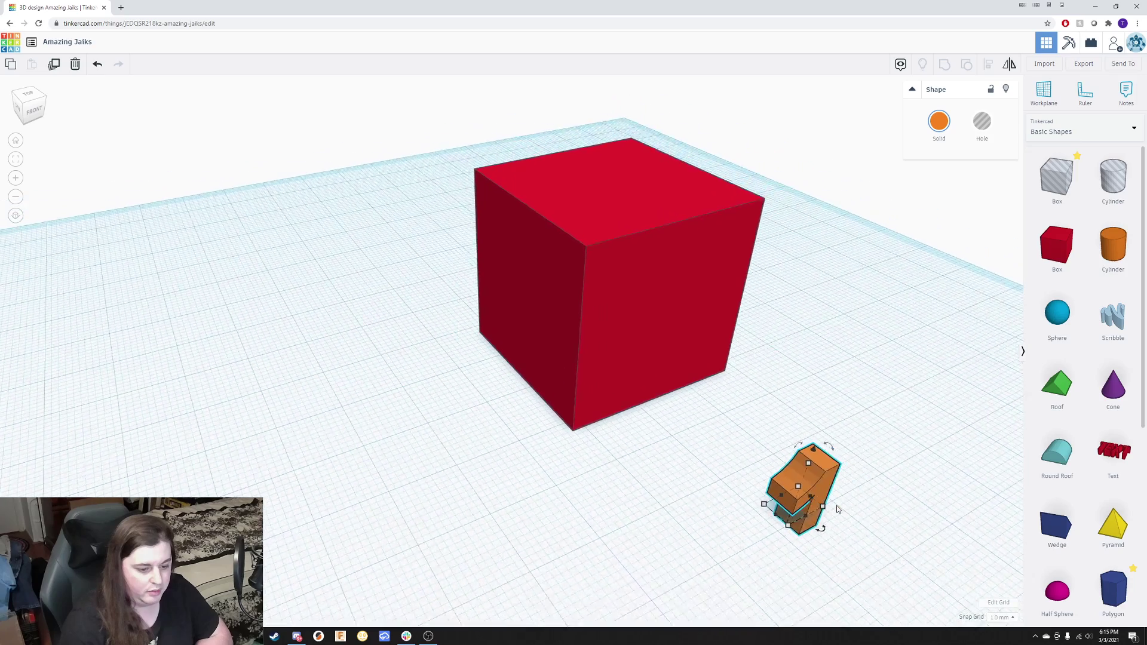
pyautogui.scroll(-1, 834, 505)
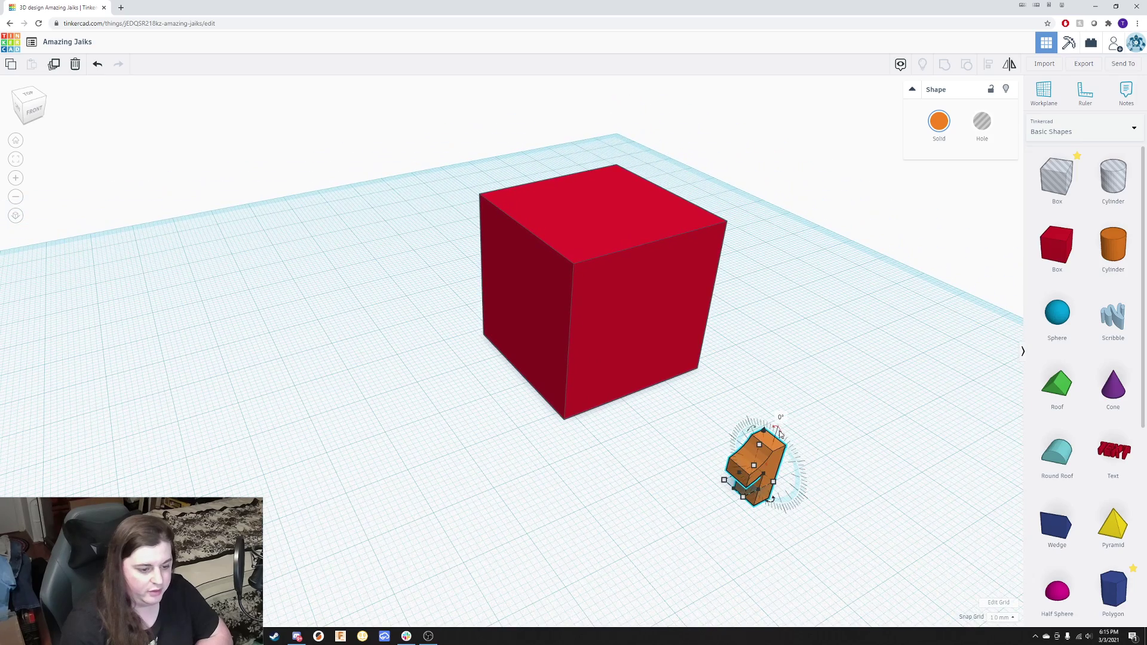
pyautogui.moveTo(780, 433); pyautogui.dragTo(837, 487)
pyautogui.moveTo(837, 486)
pyautogui.mouseDown(button='right')
pyautogui.moveTo(868, 487)
pyautogui.moveTo(815, 494)
pyautogui.moveTo(855, 502)
pyautogui.moveTo(819, 476)
pyautogui.moveTo(825, 484)
pyautogui.mouseUp(button='right')
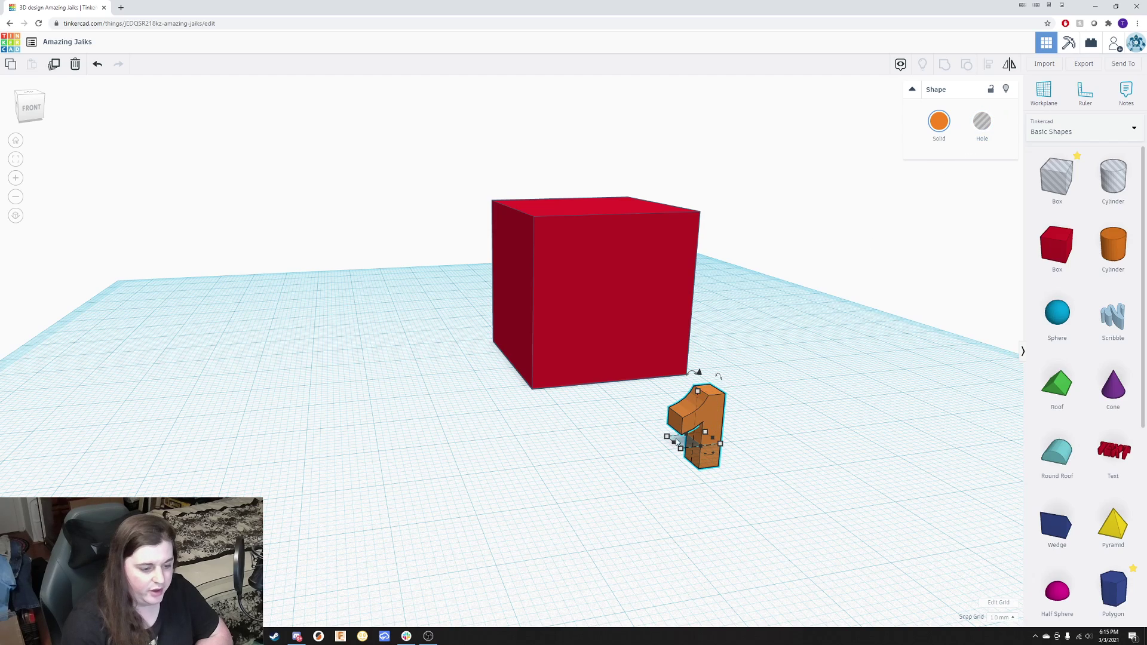
# Turn the upright number 1 into a hole.
pyautogui.click(985, 124)
pyautogui.scroll(-3, 905, 264)
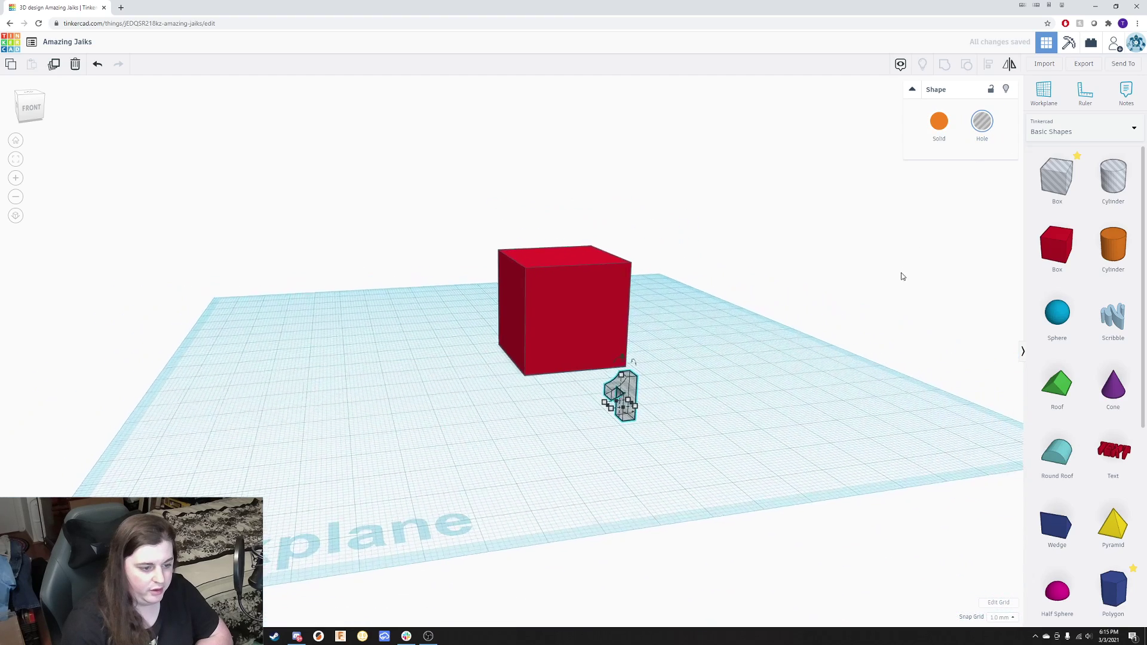
pyautogui.scroll(-2, 901, 277)
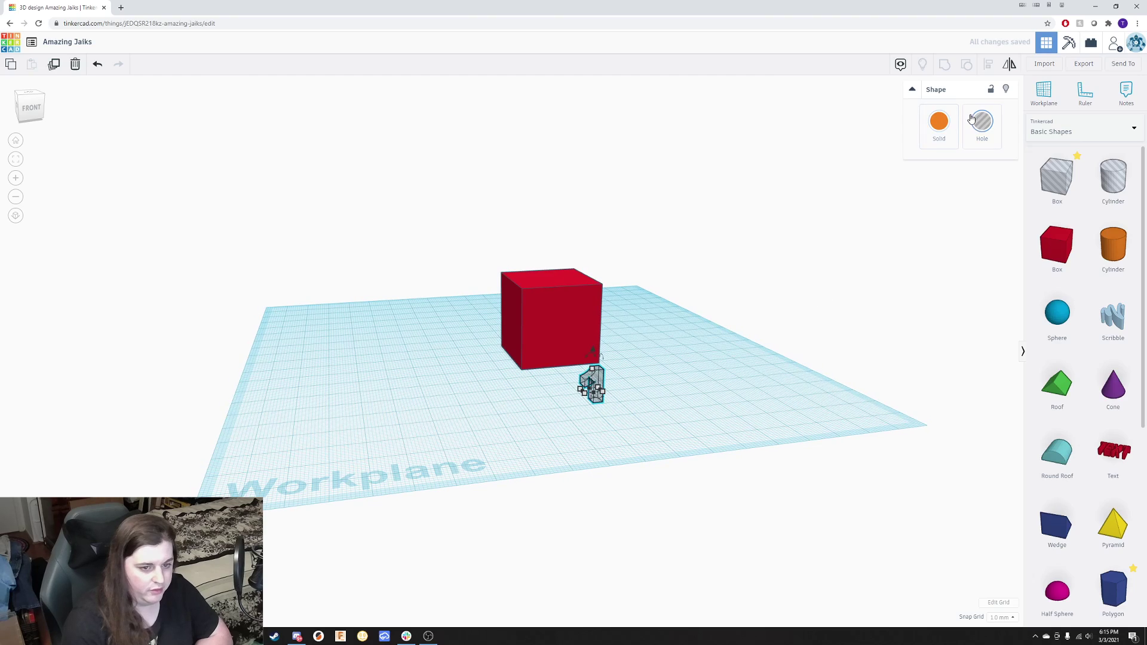
pyautogui.scroll(-2, 640, 354)
pyautogui.scroll(4, 650, 353)
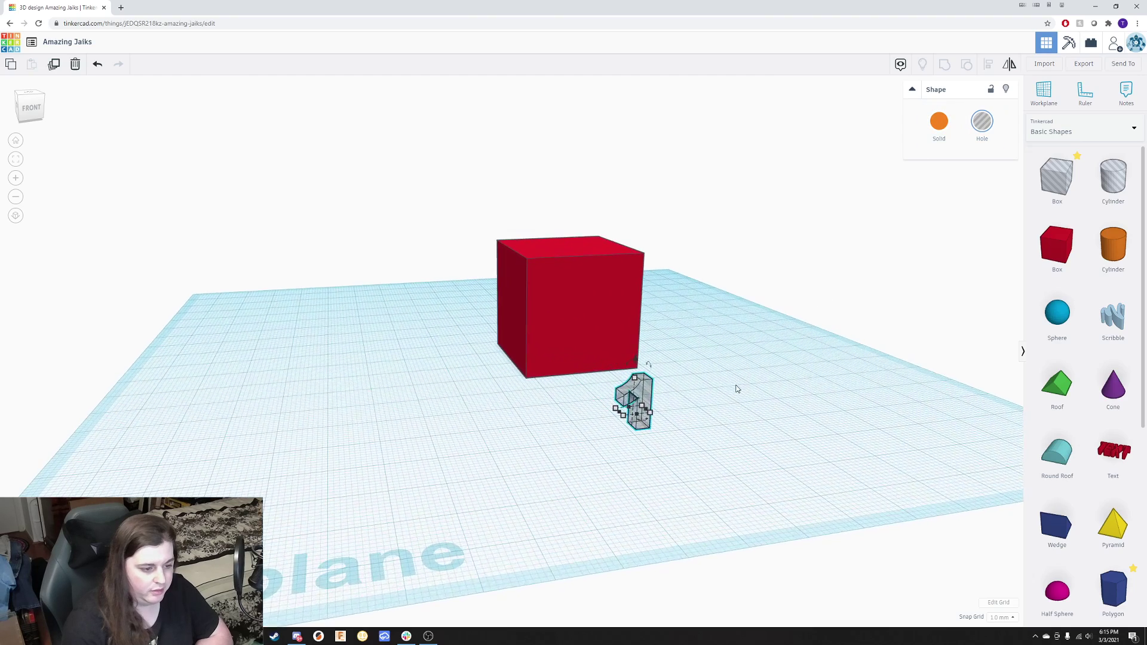
# Drag a selection box around the red cube and the 1 hole to select both.
pyautogui.click(720, 433)
pyautogui.moveTo(734, 458); pyautogui.dragTo(730, 425)
pyautogui.scroll(5, 692, 415)
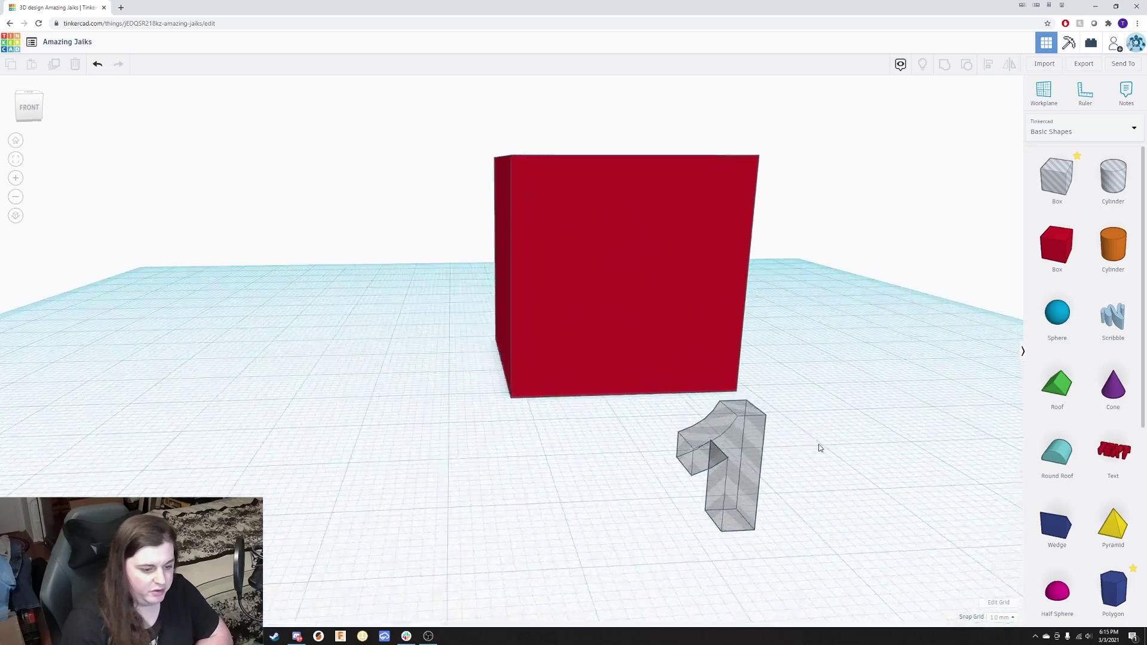
pyautogui.click(687, 478)
pyautogui.click(799, 451)
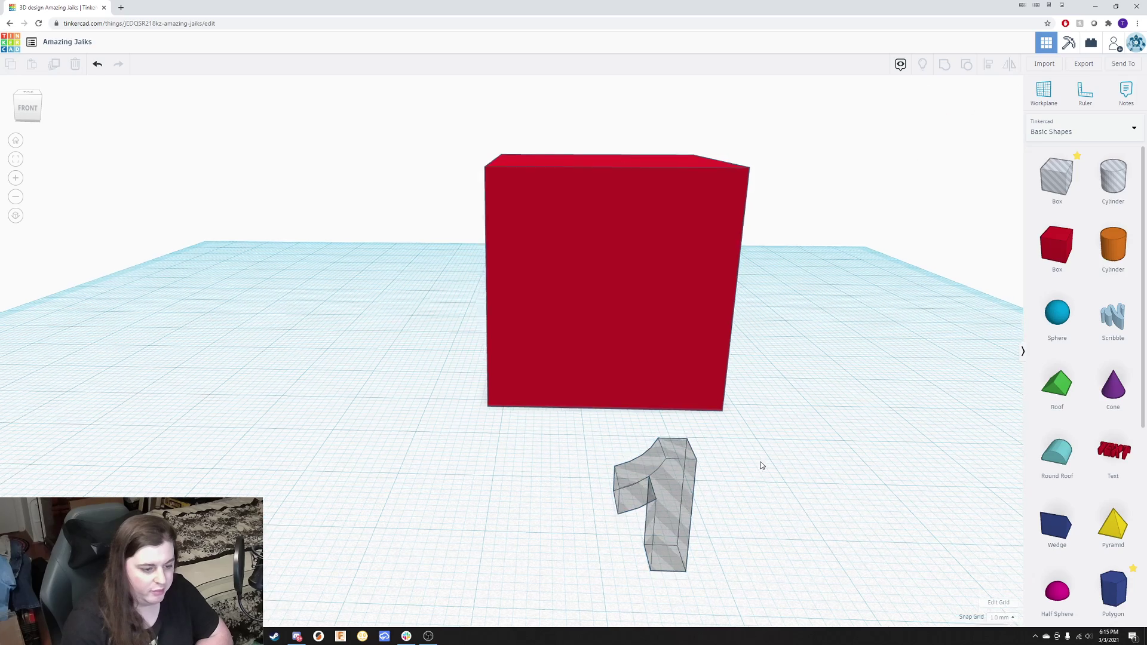
pyautogui.moveTo(763, 466); pyautogui.dragTo(848, 472, button='right')
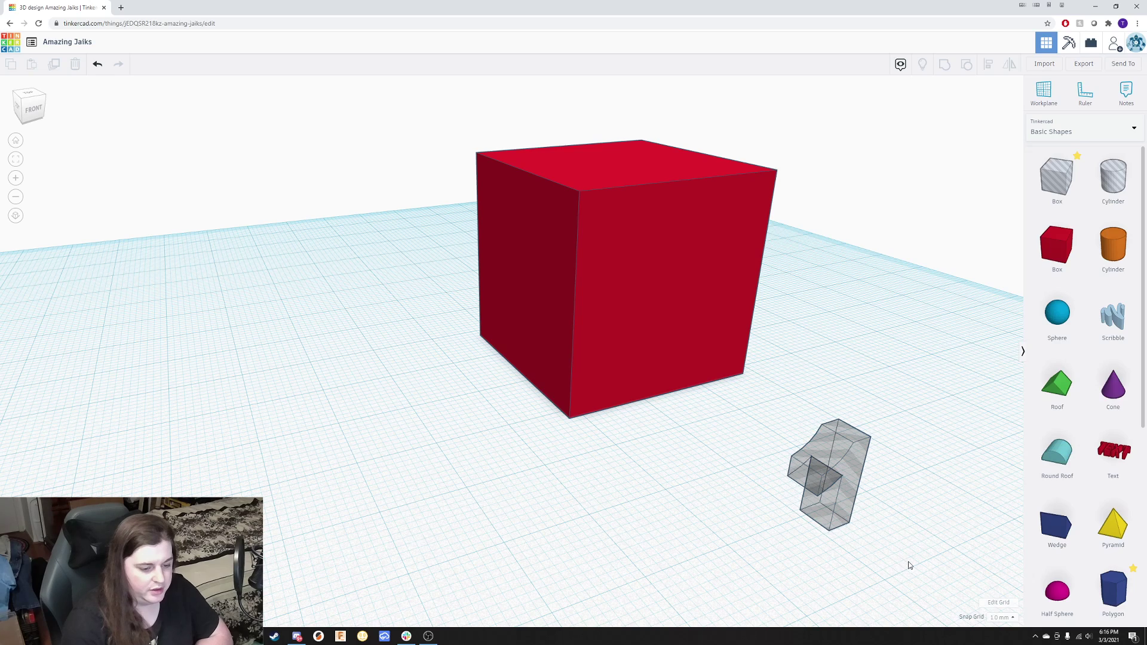
pyautogui.moveTo(909, 565); pyautogui.dragTo(514, 118)
pyautogui.scroll(-2, 782, 186)
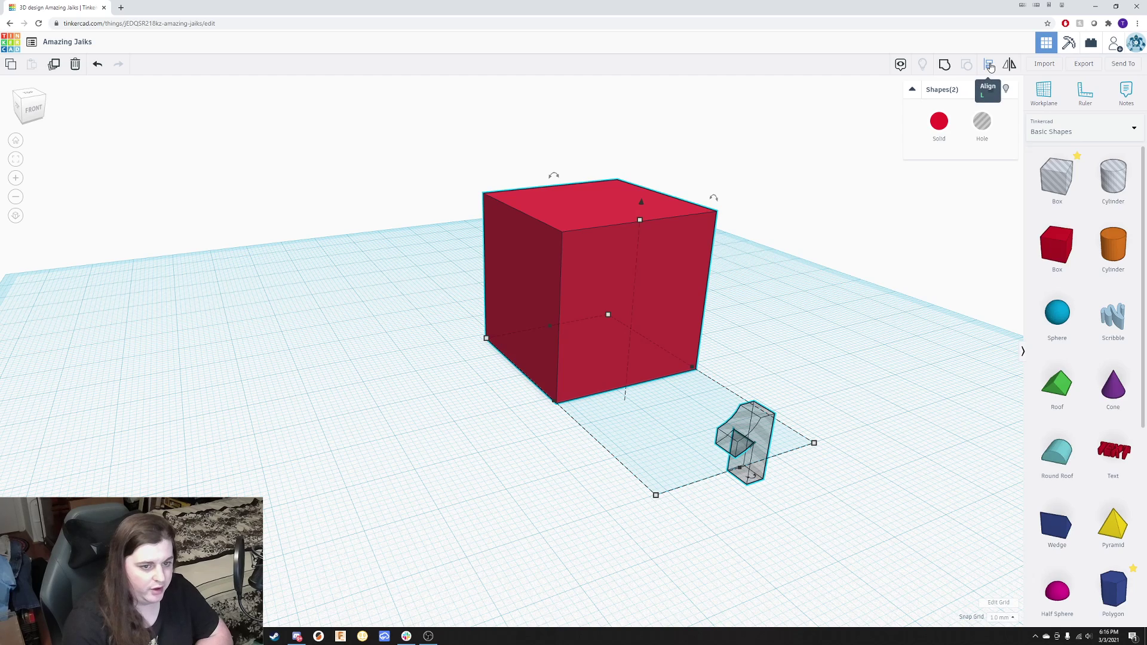
# Align the 1 hole to the red cube's edge with the Align tool.
pyautogui.click(990, 67)
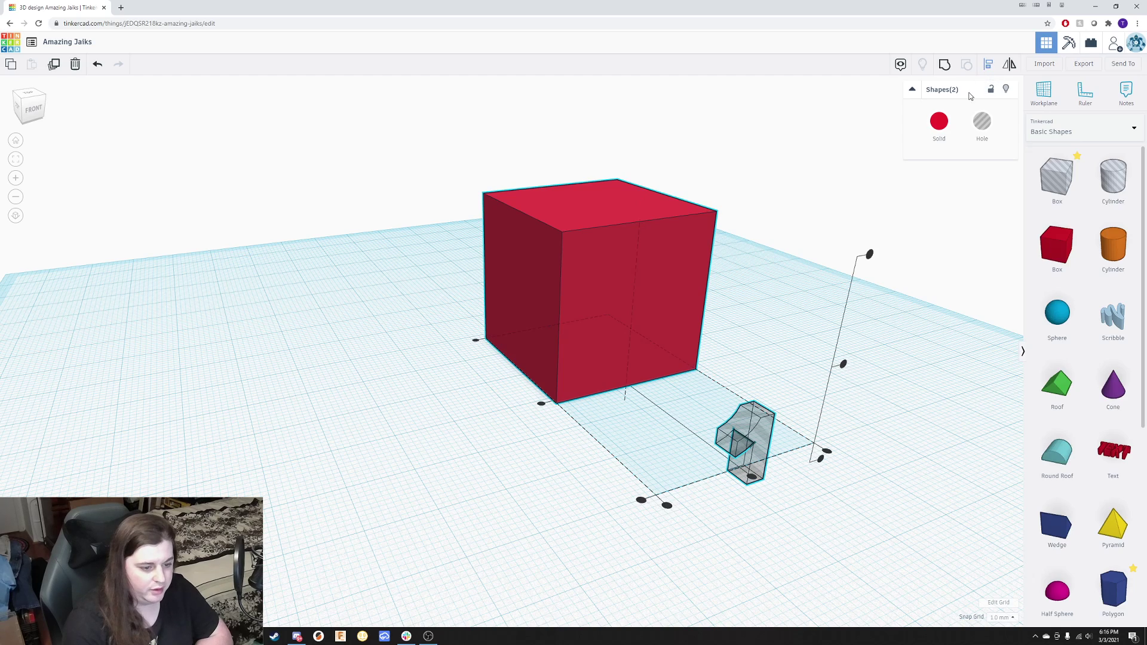
pyautogui.click(752, 477)
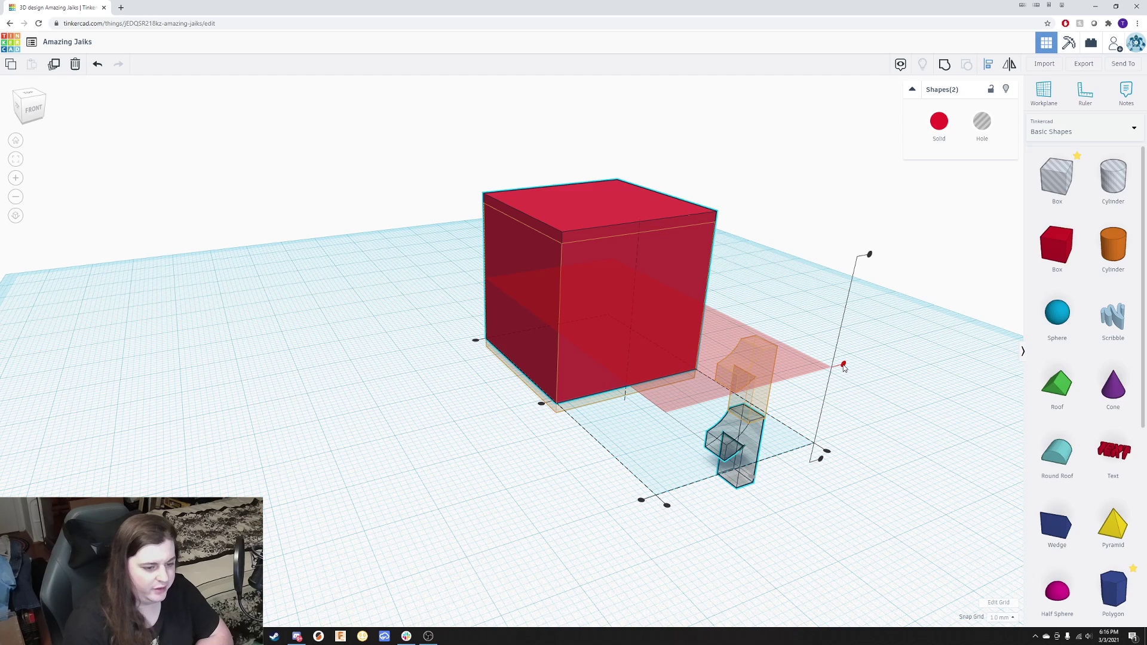
pyautogui.moveTo(844, 366); pyautogui.dragTo(844, 365)
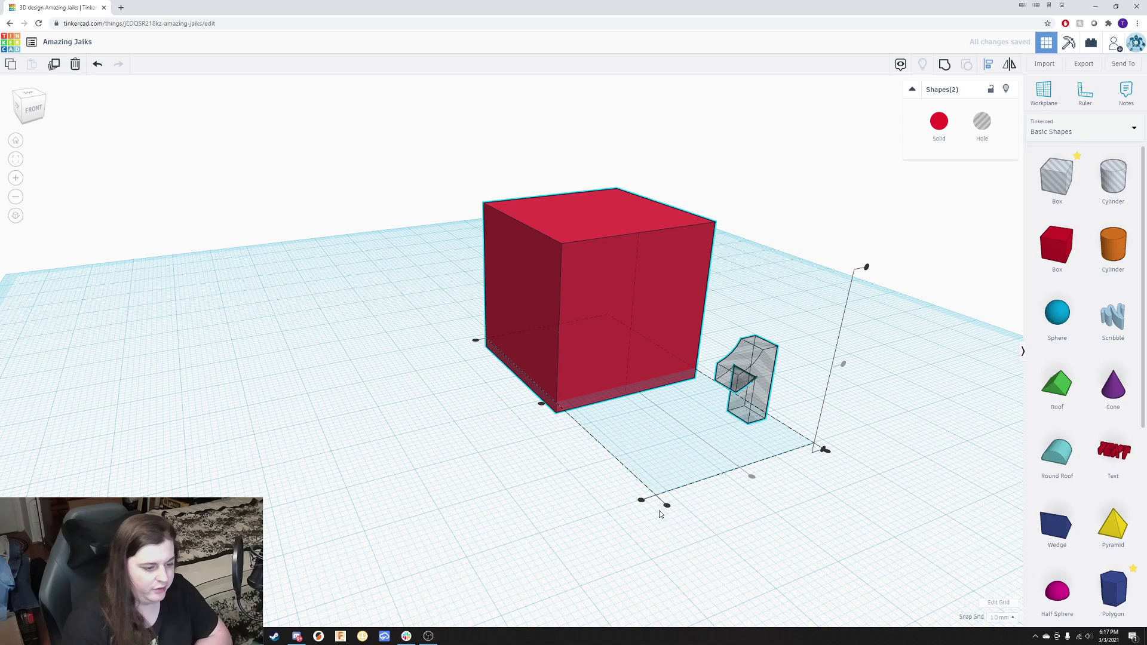
# Enlarge the cube from its front corner handle and move it to the left of the workplane.
pyautogui.moveTo(642, 501); pyautogui.dragTo(644, 507)
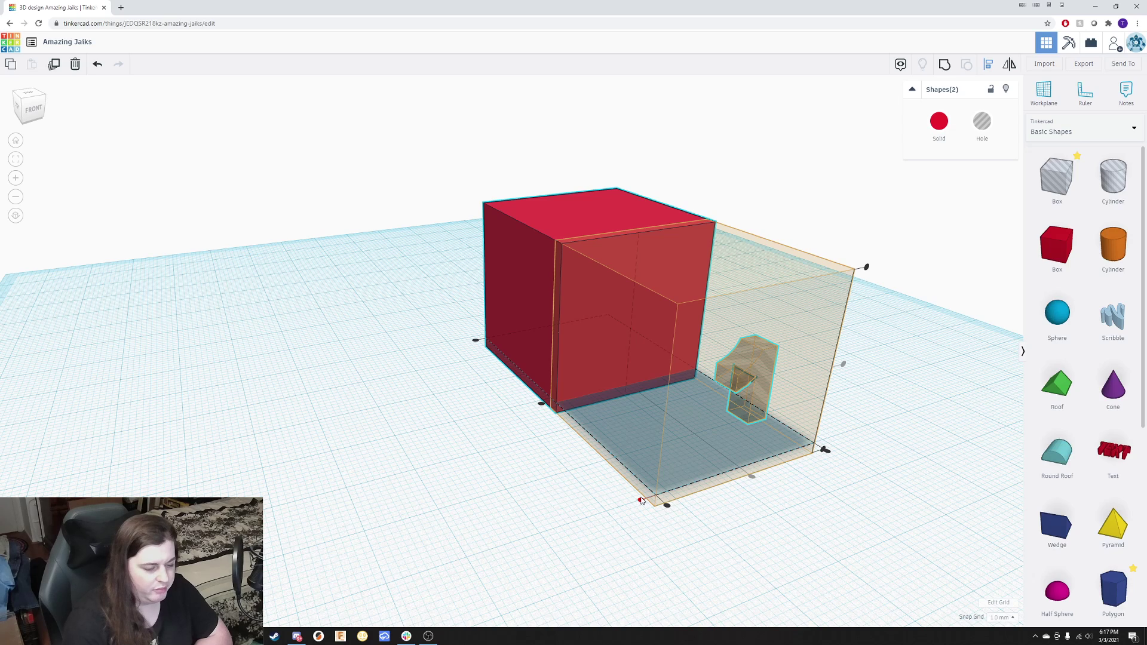
pyautogui.moveTo(641, 501); pyautogui.dragTo(643, 503)
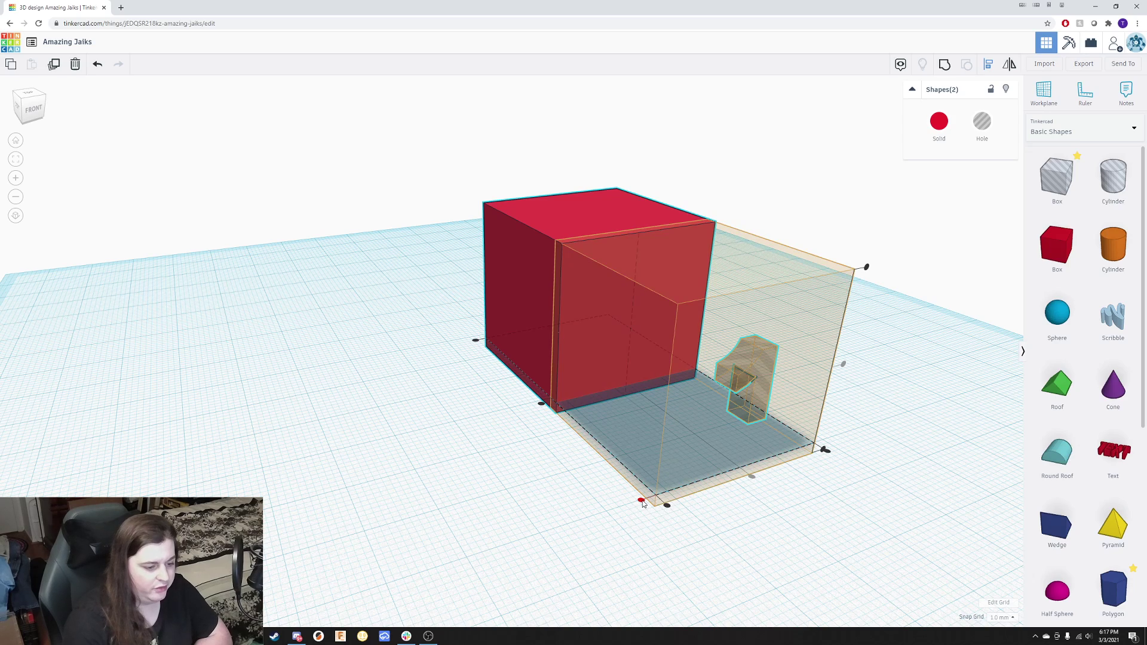
pyautogui.moveTo(643, 503); pyautogui.dragTo(643, 503)
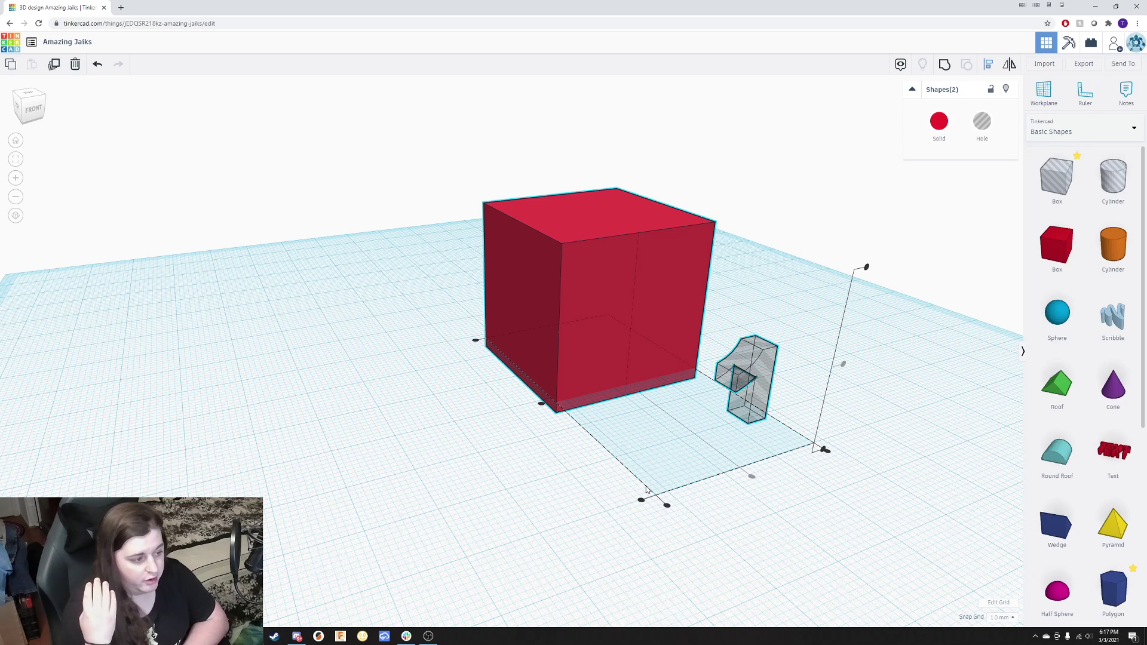
pyautogui.moveTo(642, 500); pyautogui.dragTo(644, 502)
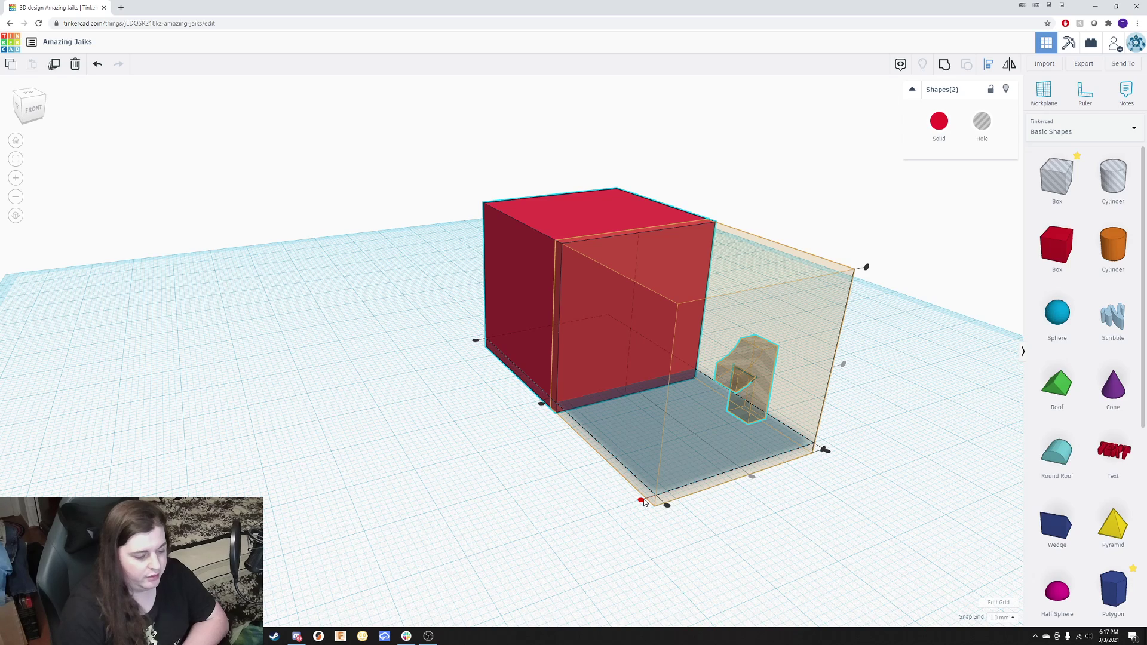
pyautogui.moveTo(644, 502); pyautogui.dragTo(645, 502)
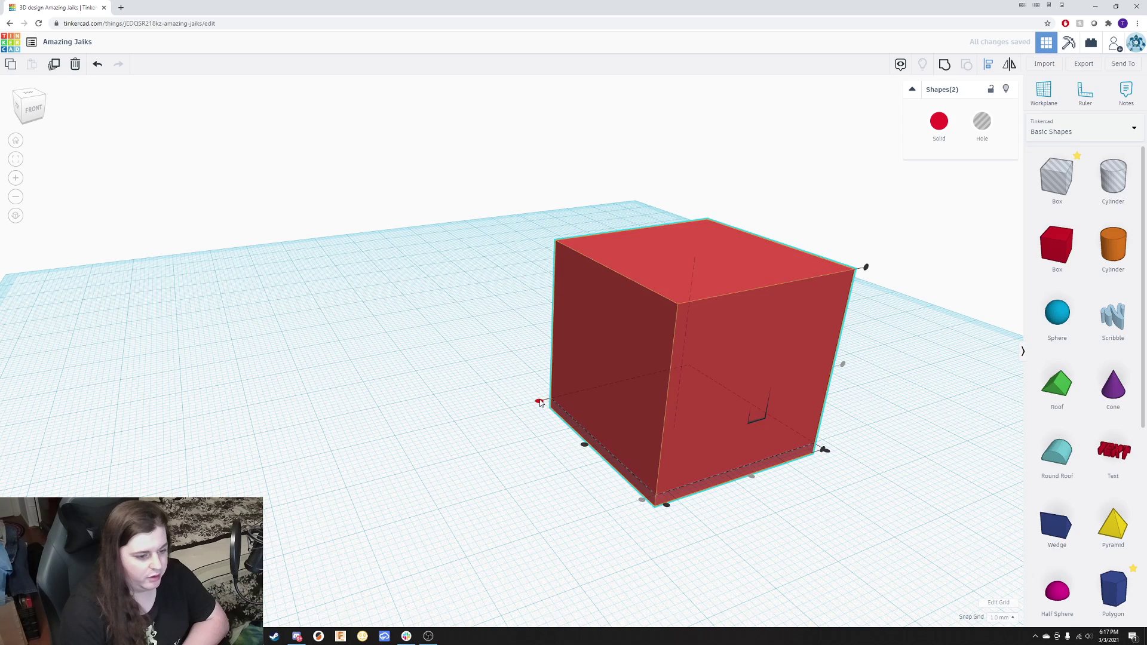
pyautogui.moveTo(540, 431); pyautogui.dragTo(631, 455, button='right')
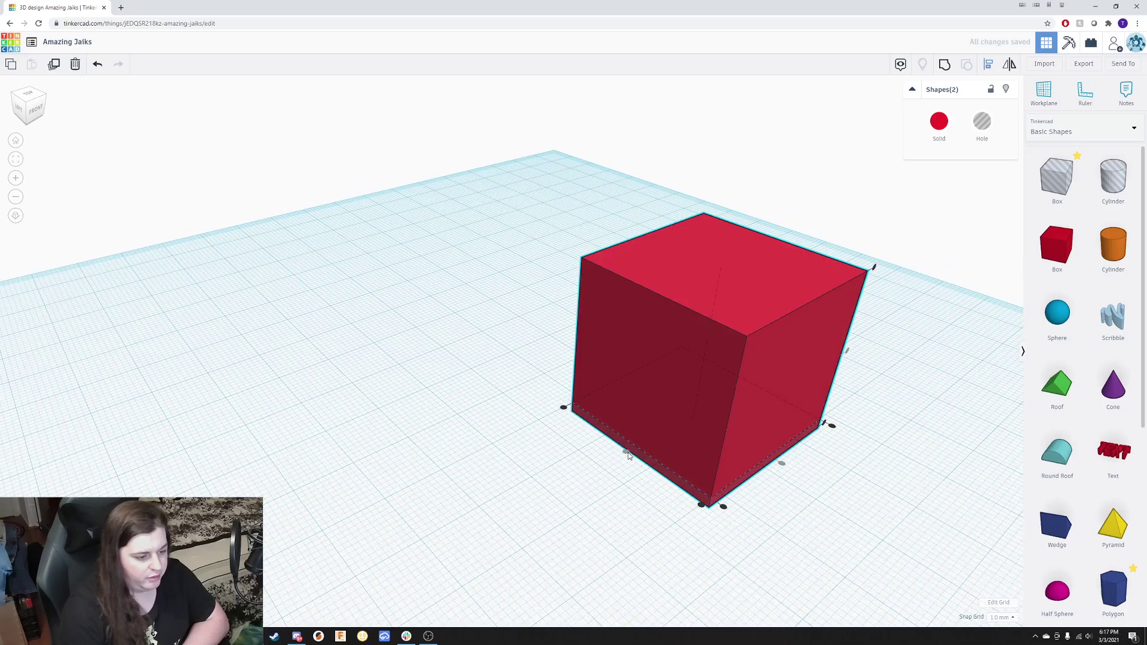
pyautogui.moveTo(672, 352); pyautogui.dragTo(227, 257)
# Delete the old number 1 hole.
pyautogui.click(710, 339)
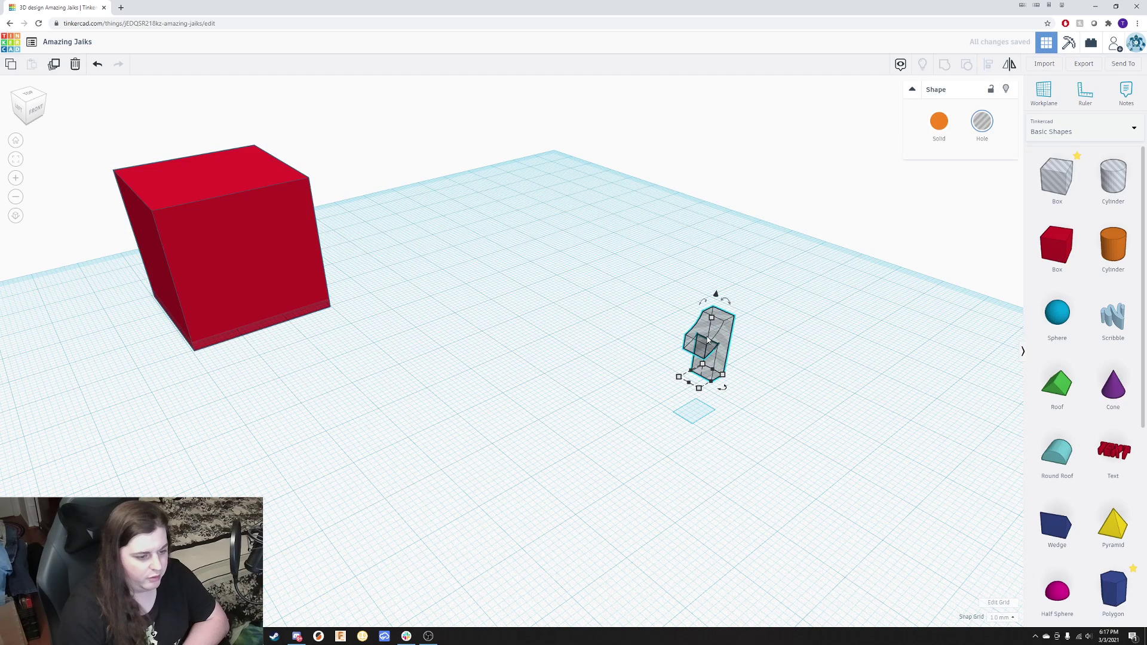
pyautogui.press('Delete')
pyautogui.scroll(-5, 1075, 305)
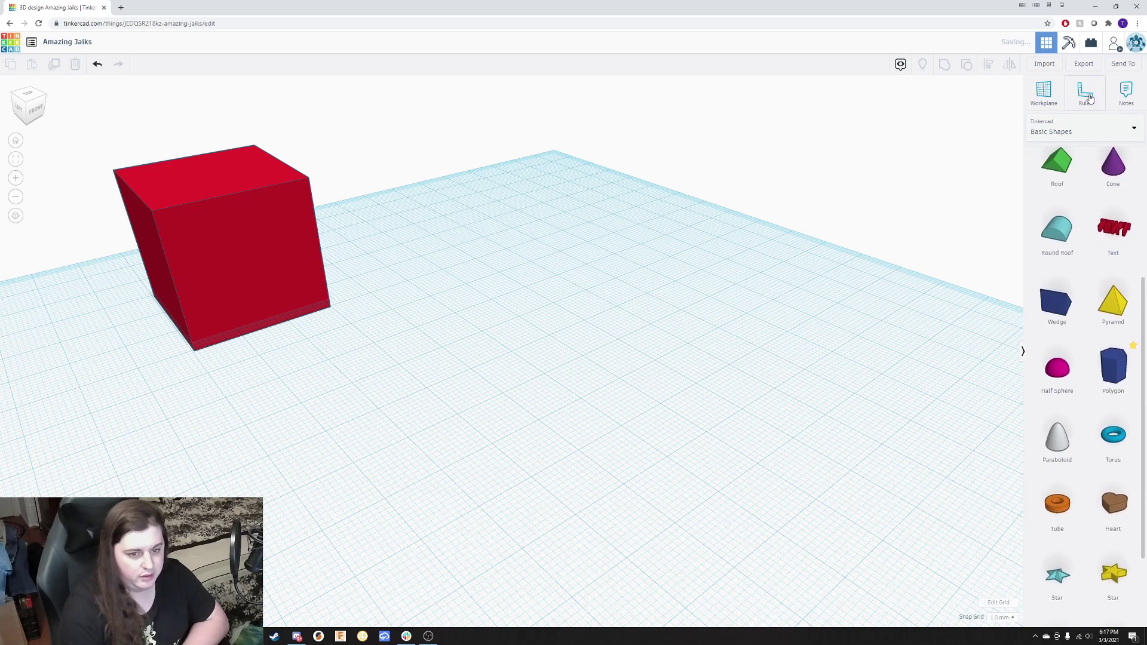
# Add a new 1 from Text and numbers, make it a hole, and select everything.
pyautogui.click(1075, 128)
pyautogui.click(1059, 175)
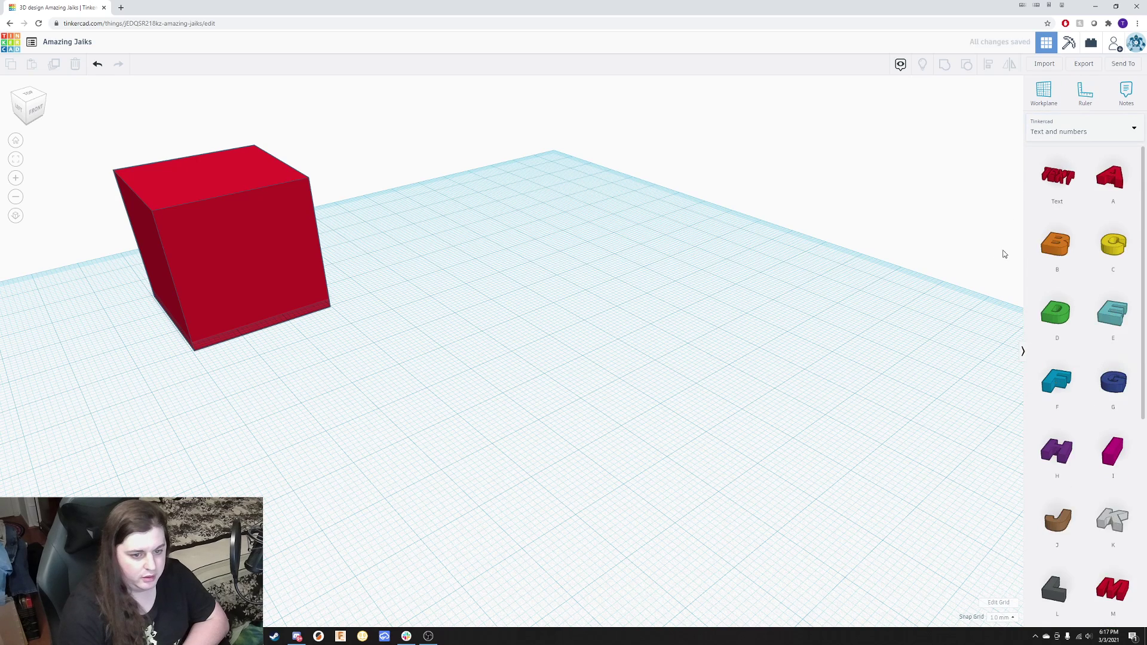
pyautogui.scroll(-5, 1093, 455)
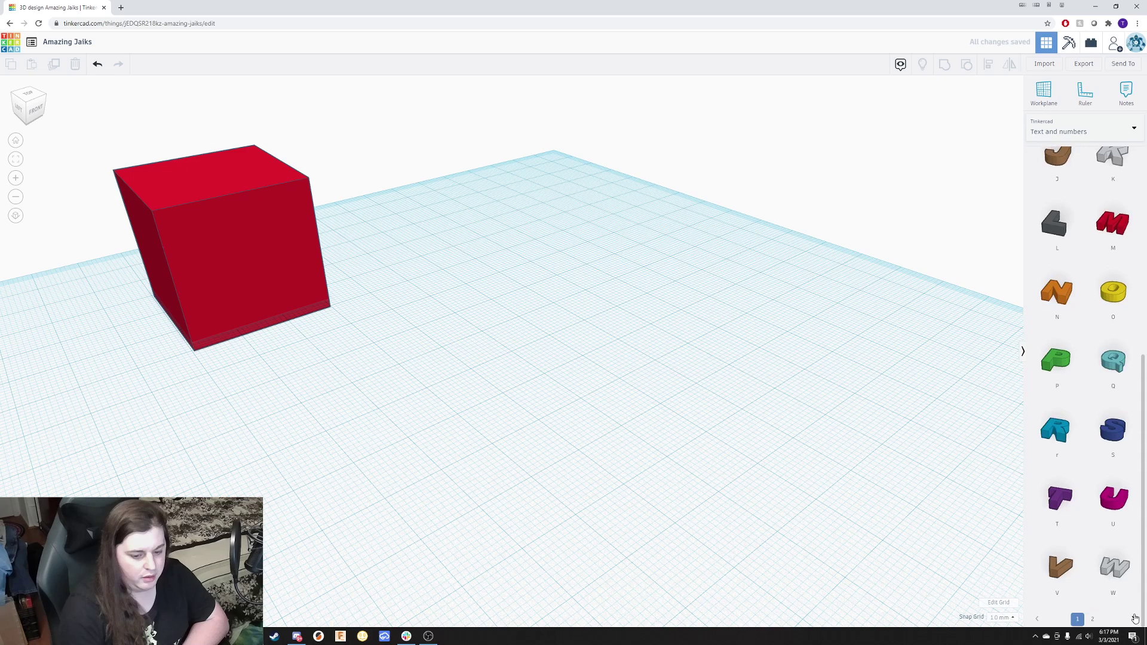
pyautogui.scroll(-8, 1062, 220)
pyautogui.moveTo(1058, 314); pyautogui.dragTo(645, 418)
pyautogui.click(983, 122)
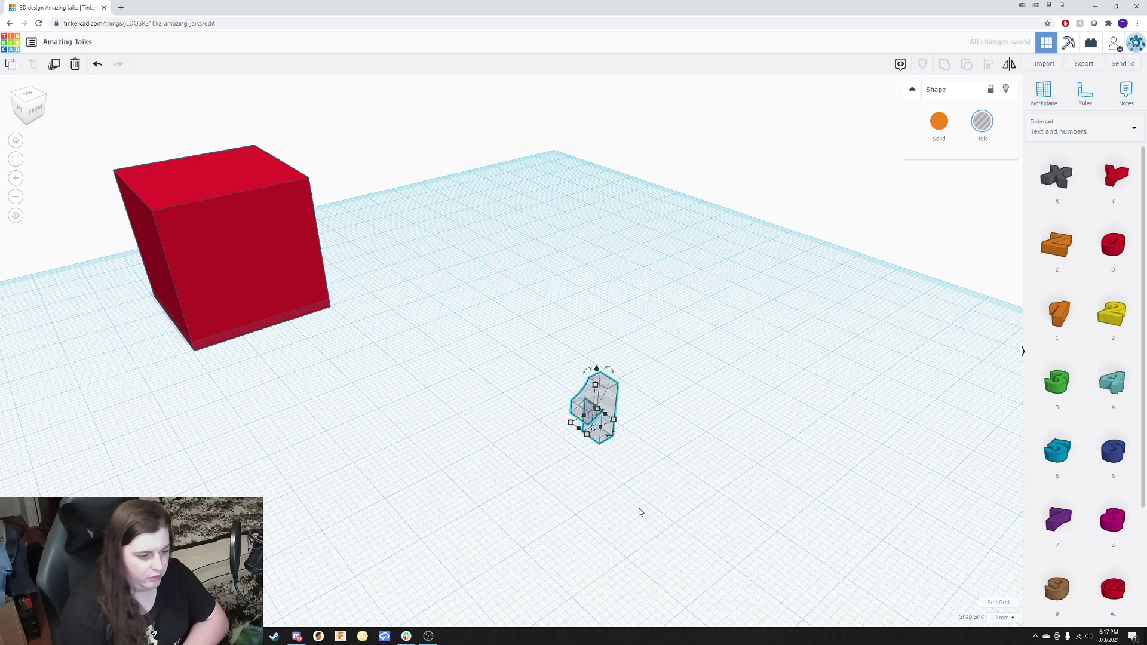
pyautogui.click(392, 267)
pyautogui.hotkey('ctrl', 'a')
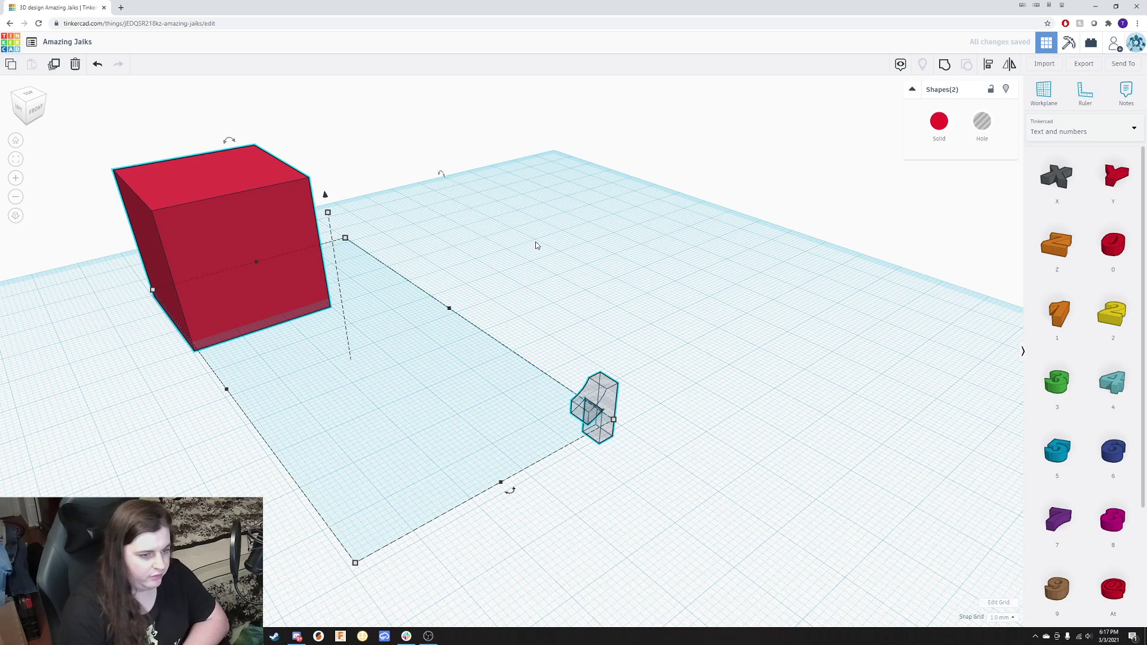
# Align the cube and 1 hole on their front edges and centres, then begin resizing the cube.
pyautogui.click(988, 64)
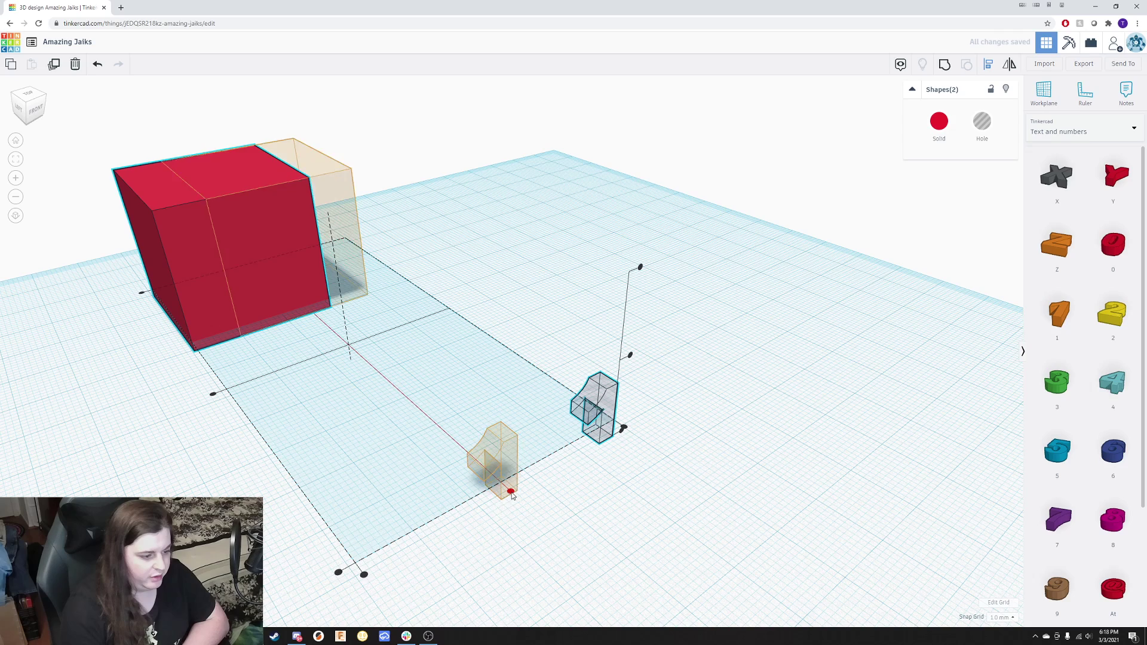
pyautogui.click(511, 490)
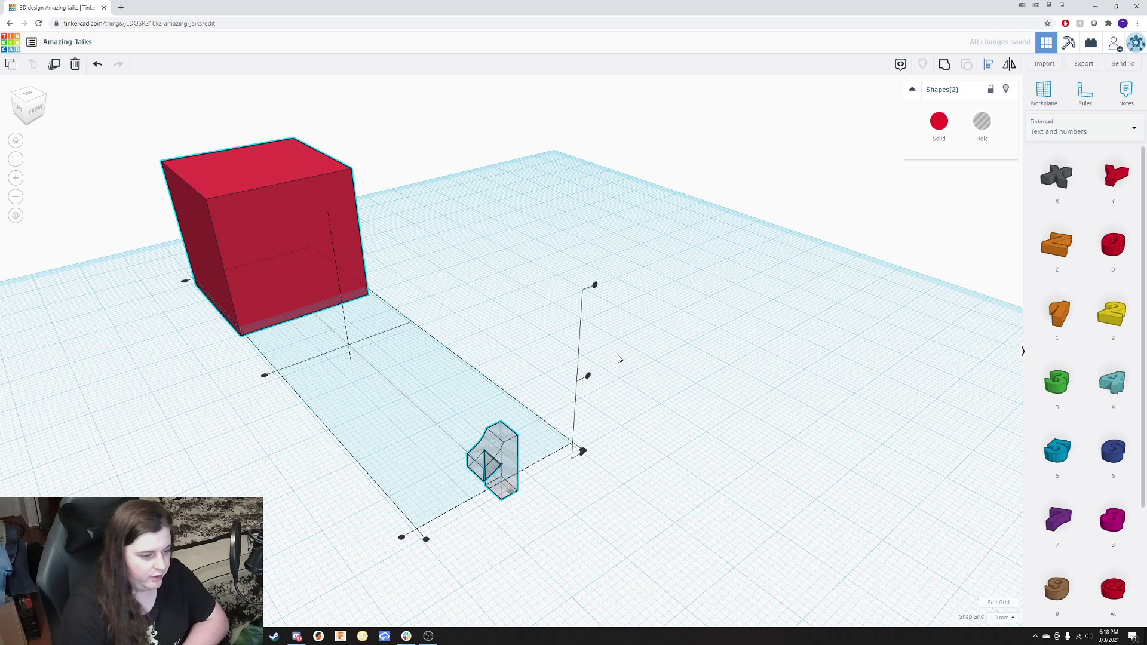
pyautogui.click(588, 377)
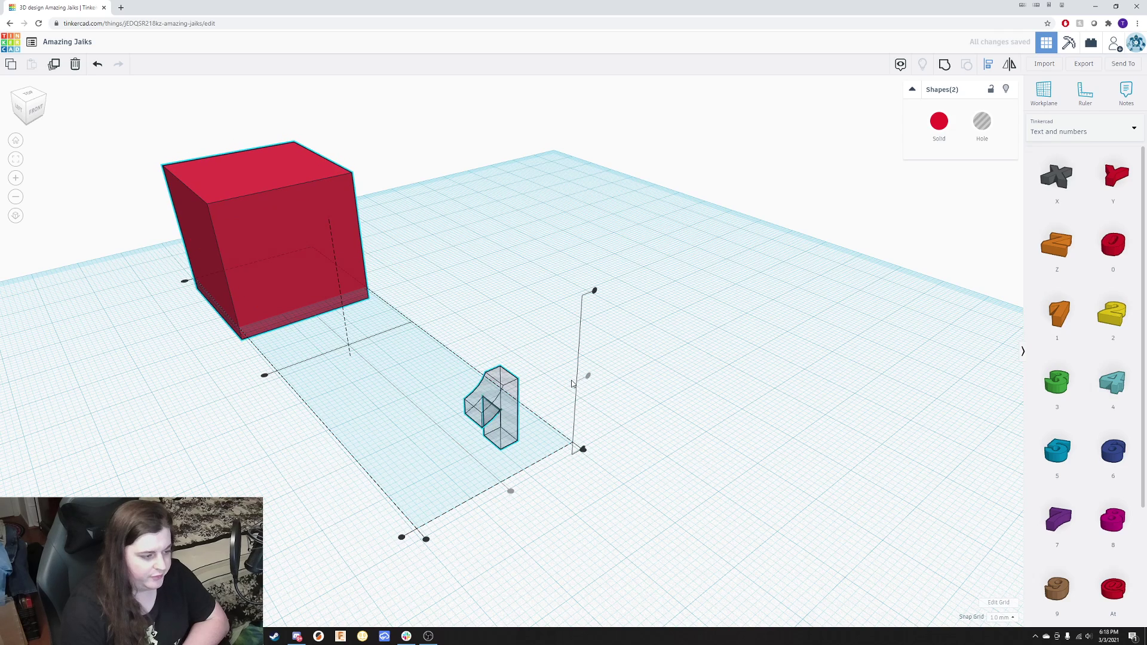
pyautogui.moveTo(401, 538); pyautogui.dragTo(399, 543)
# Zoom in on the red cube and apply Ctrl+G to the cube and the 1 hole.
pyautogui.scroll(4, 529, 462)
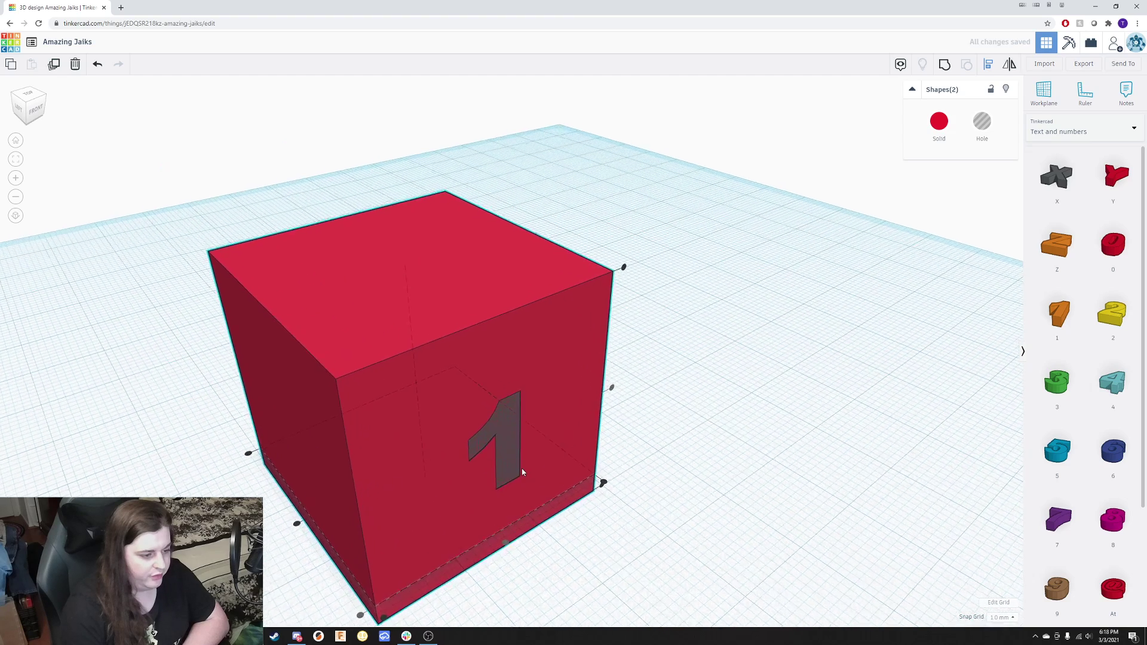
pyautogui.scroll(-3, 547, 483)
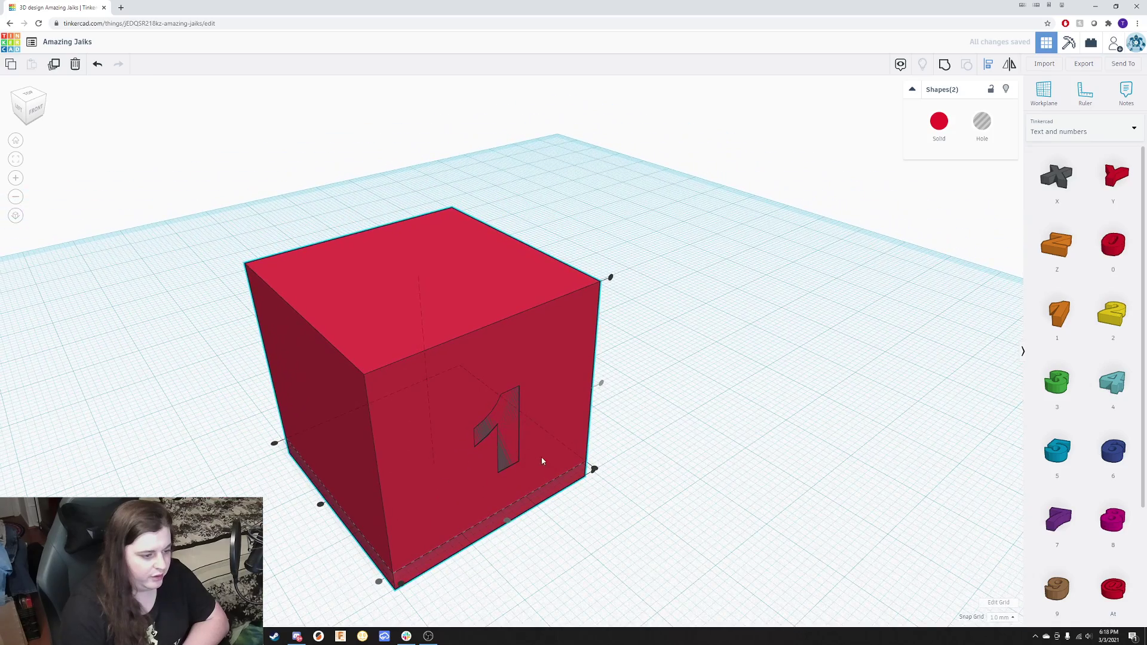
pyautogui.scroll(4, 543, 463)
pyautogui.scroll(-4, 561, 494)
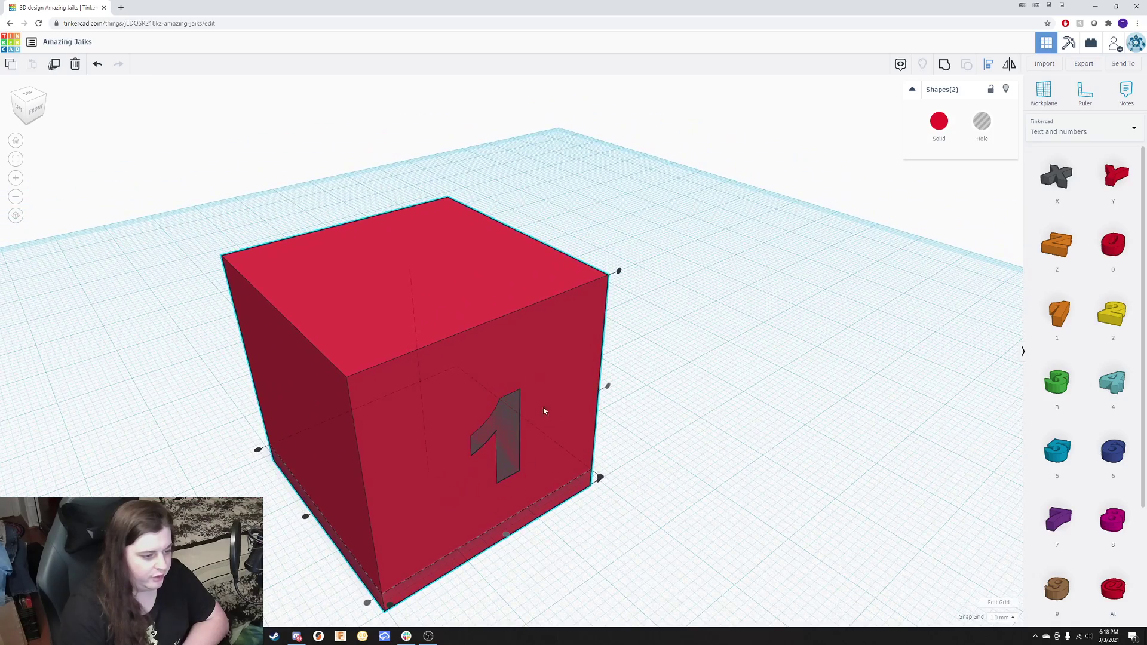
pyautogui.scroll(-4, 531, 481)
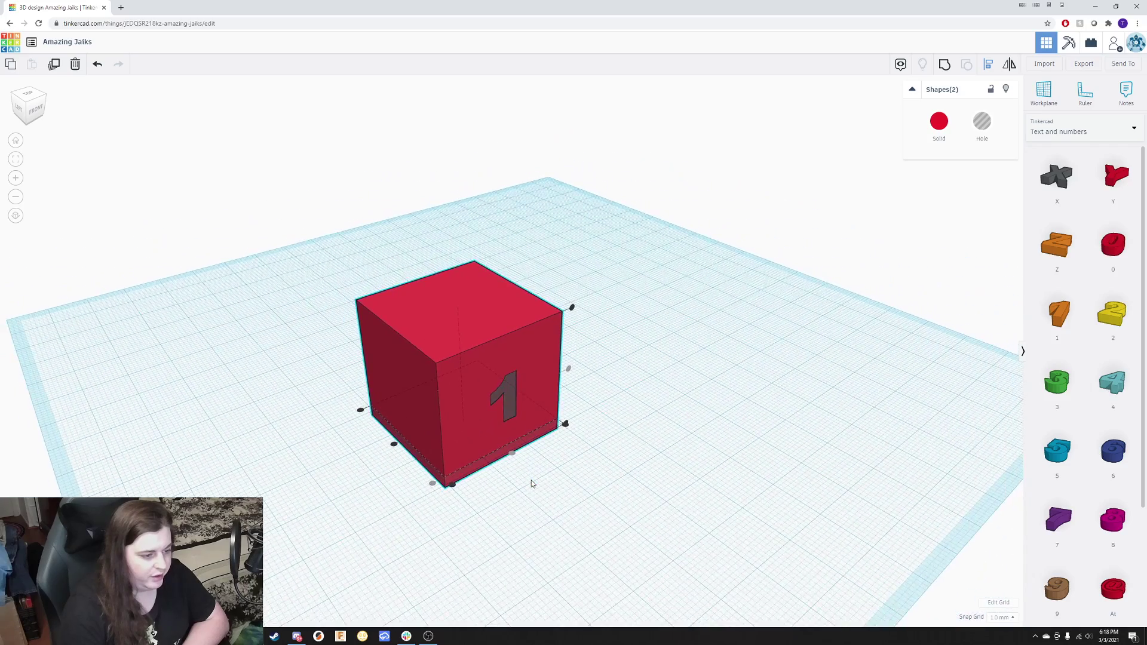
pyautogui.scroll(4, 530, 477)
pyautogui.scroll(3, 556, 500)
pyautogui.scroll(-4, 556, 489)
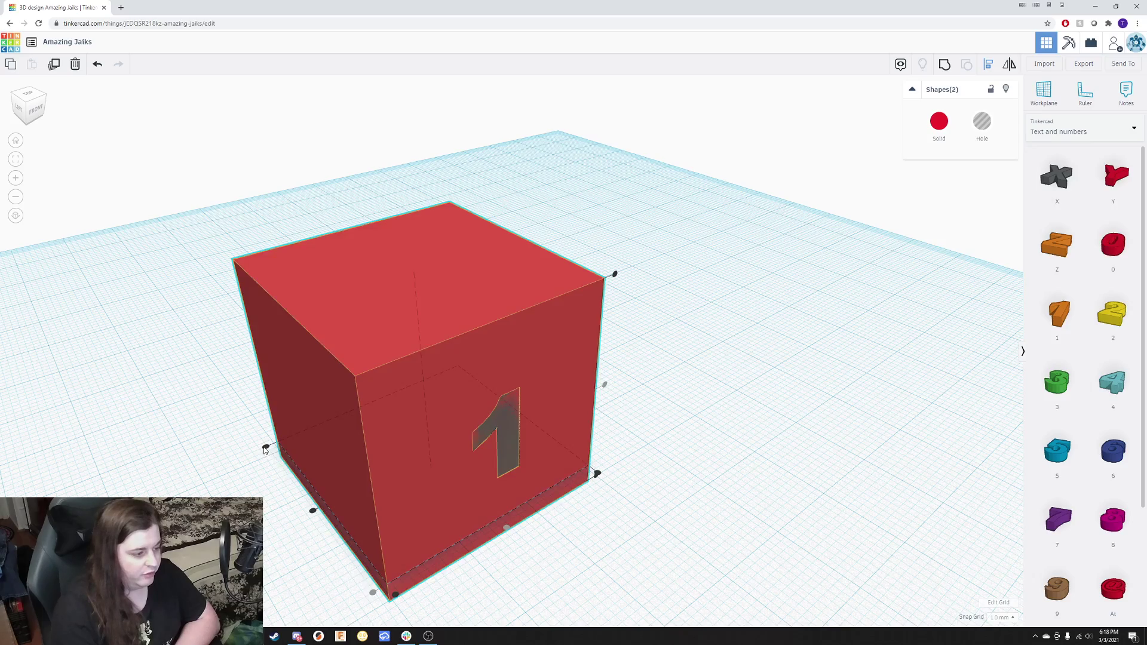
pyautogui.hotkey('ctrl', 'g')
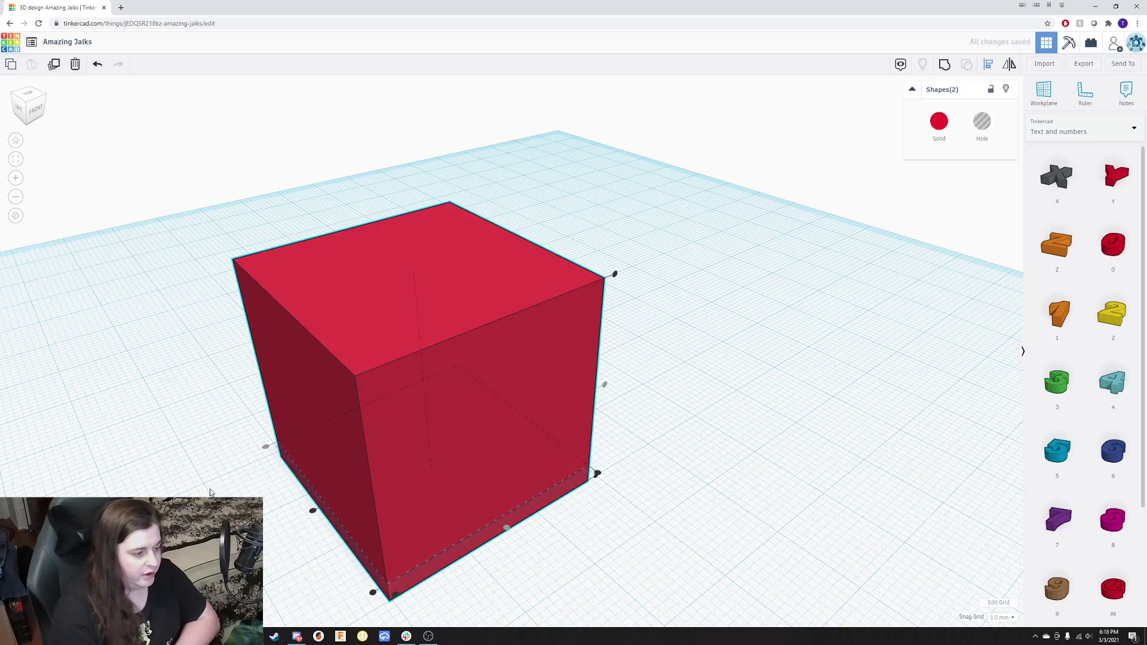
# Orbit around the cube and centre the 1 in its side face.
pyautogui.moveTo(210, 489); pyautogui.dragTo(676, 492, button='right')
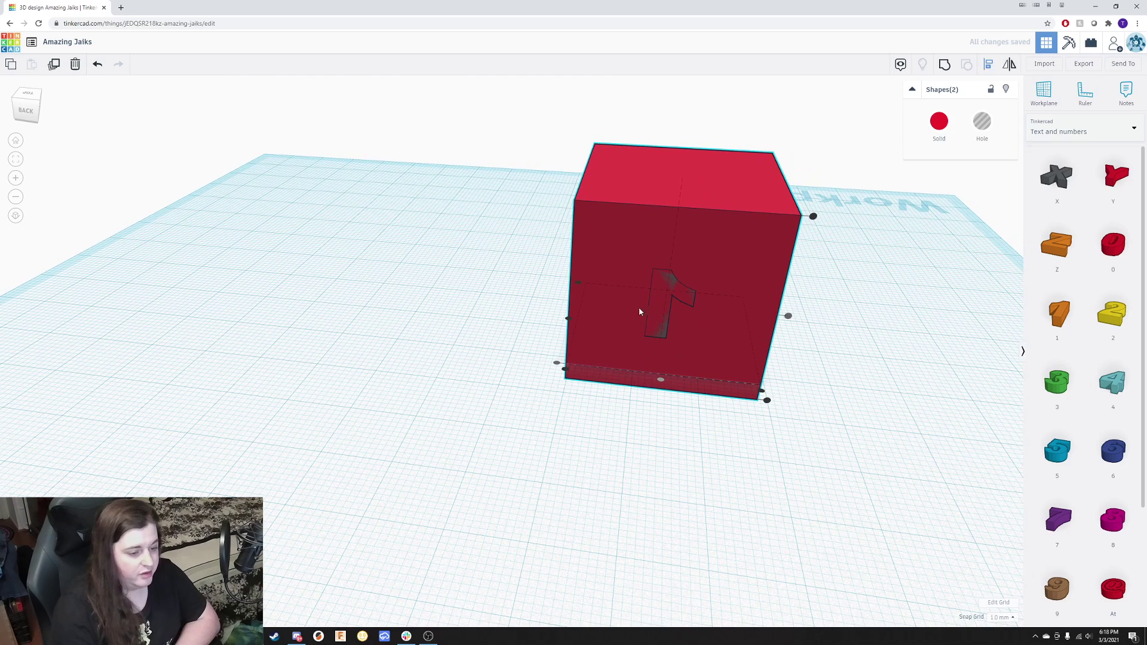
pyautogui.moveTo(874, 272); pyautogui.dragTo(484, 579, button='right')
pyautogui.click(493, 571)
pyautogui.moveTo(625, 498); pyautogui.dragTo(534, 361, button='right')
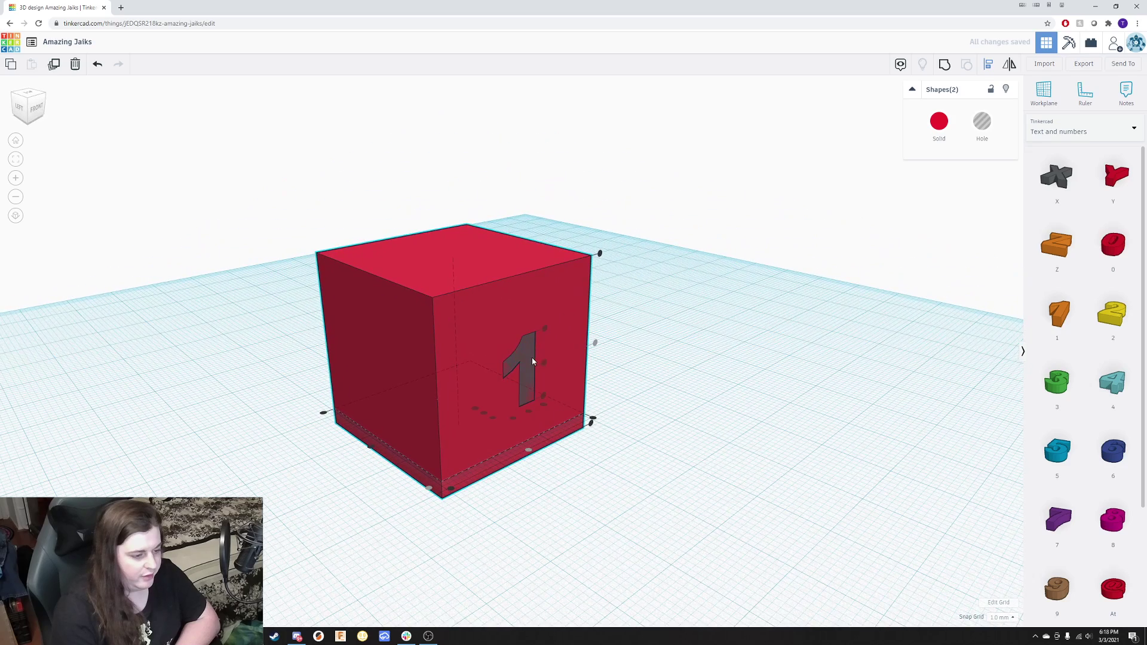
# Group the red cube and the 1 hole into a single shape.
pyautogui.click(948, 66)
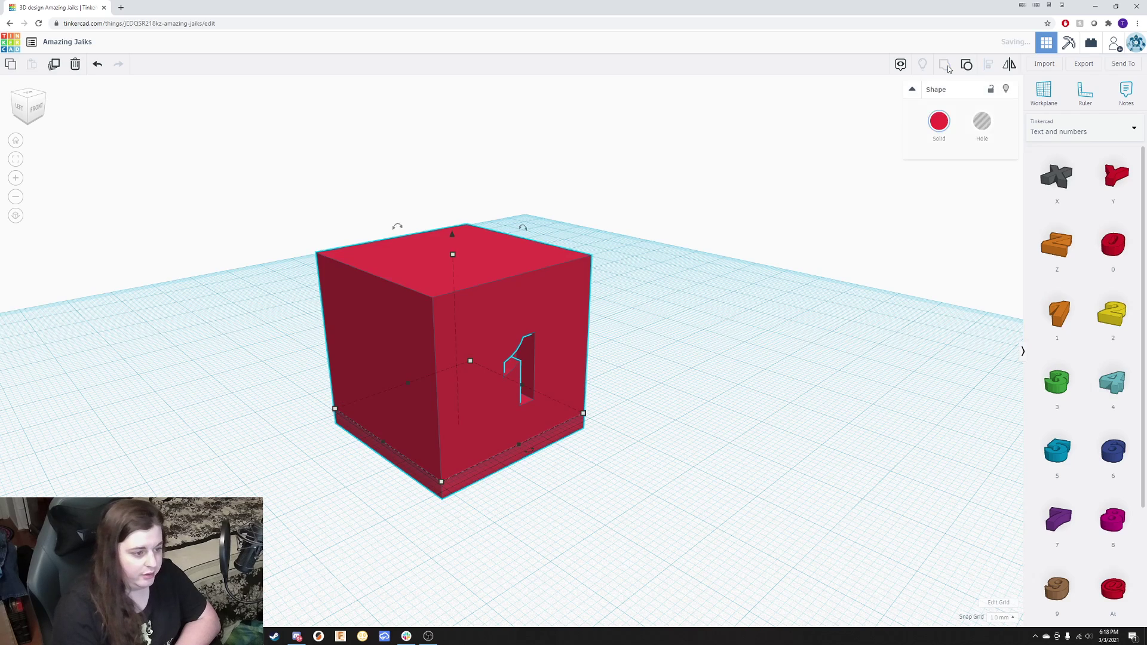
pyautogui.click(595, 441)
pyautogui.scroll(2, 558, 469)
pyautogui.scroll(-2, 604, 449)
pyautogui.scroll(3, 623, 447)
pyautogui.moveTo(624, 447); pyautogui.dragTo(724, 485, button='right')
pyautogui.scroll(-2, 469, 396)
# Drag the combined cube to a new spot on the workplane.
pyautogui.click(459, 373)
pyautogui.moveTo(451, 331); pyautogui.dragTo(400, 389)
pyautogui.click(468, 395)
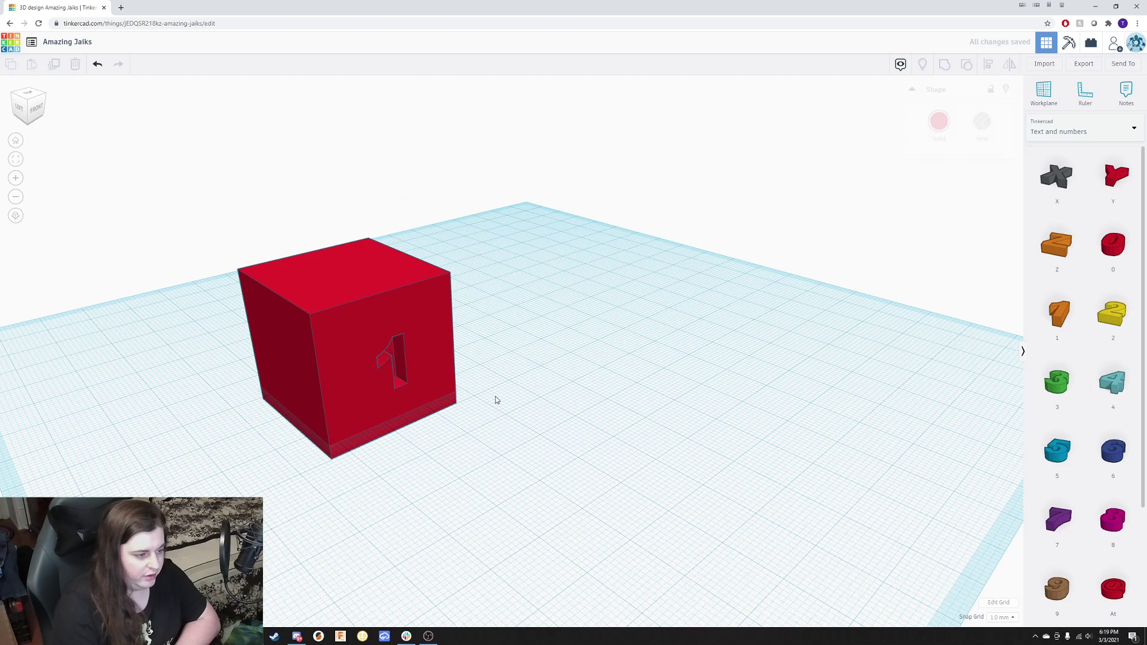
pyautogui.moveTo(342, 365); pyautogui.dragTo(476, 346)
# Place a yellow number 2 on the workplane and rotate it 90° upright.
pyautogui.click(602, 475)
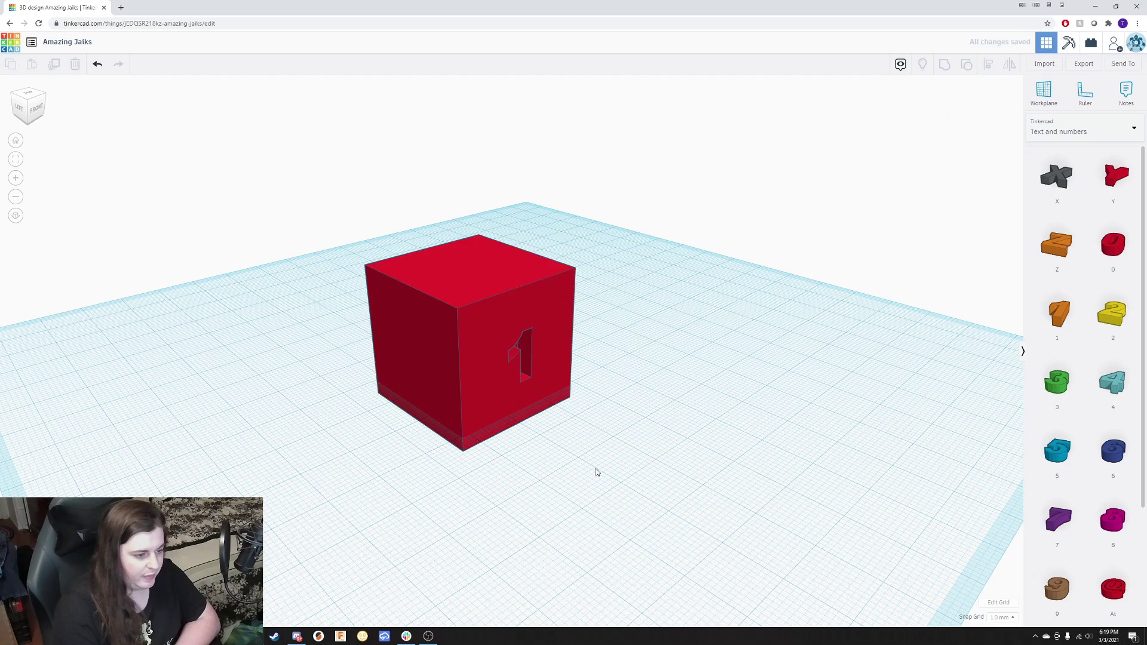
pyautogui.scroll(-2, 591, 470)
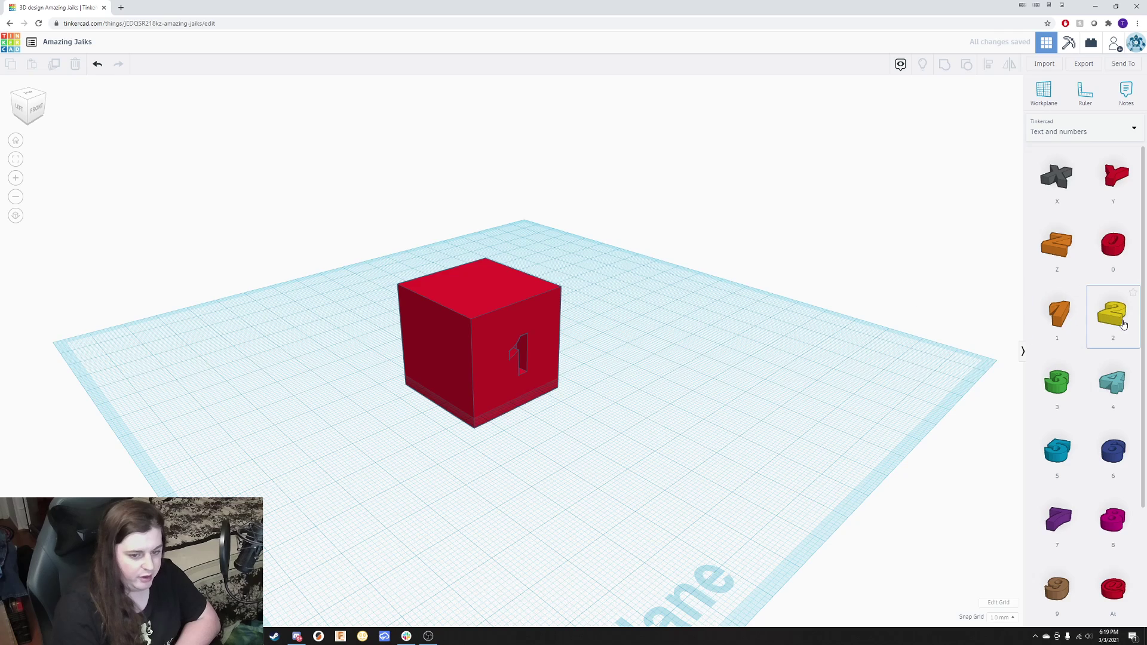
pyautogui.click(1111, 314)
pyautogui.click(572, 447)
pyautogui.scroll(2, 653, 451)
pyautogui.moveTo(654, 452); pyautogui.dragTo(683, 492)
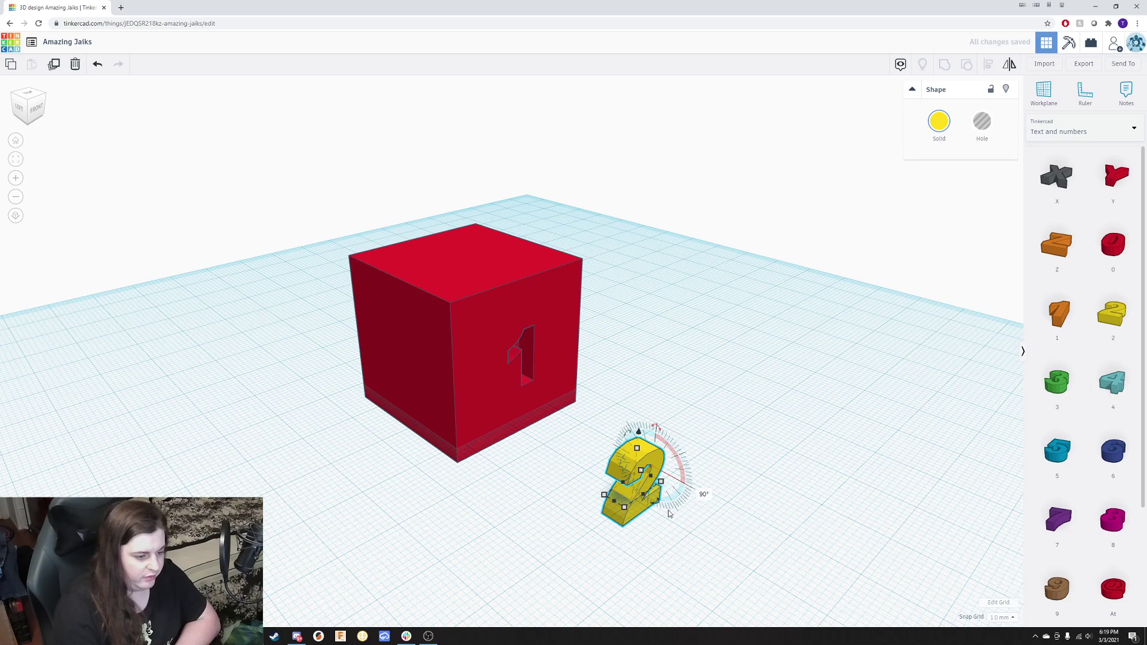
# Fine-tune the upright 2's rotation, then return to the designs dashboard.
pyautogui.click(716, 540)
pyautogui.moveTo(735, 530); pyautogui.dragTo(579, 541, button='right')
pyautogui.click(576, 529)
pyautogui.moveTo(585, 545); pyautogui.dragTo(593, 518)
pyautogui.moveTo(687, 475); pyautogui.dragTo(571, 448, button='right')
pyautogui.hotkey('alt', 'Left')
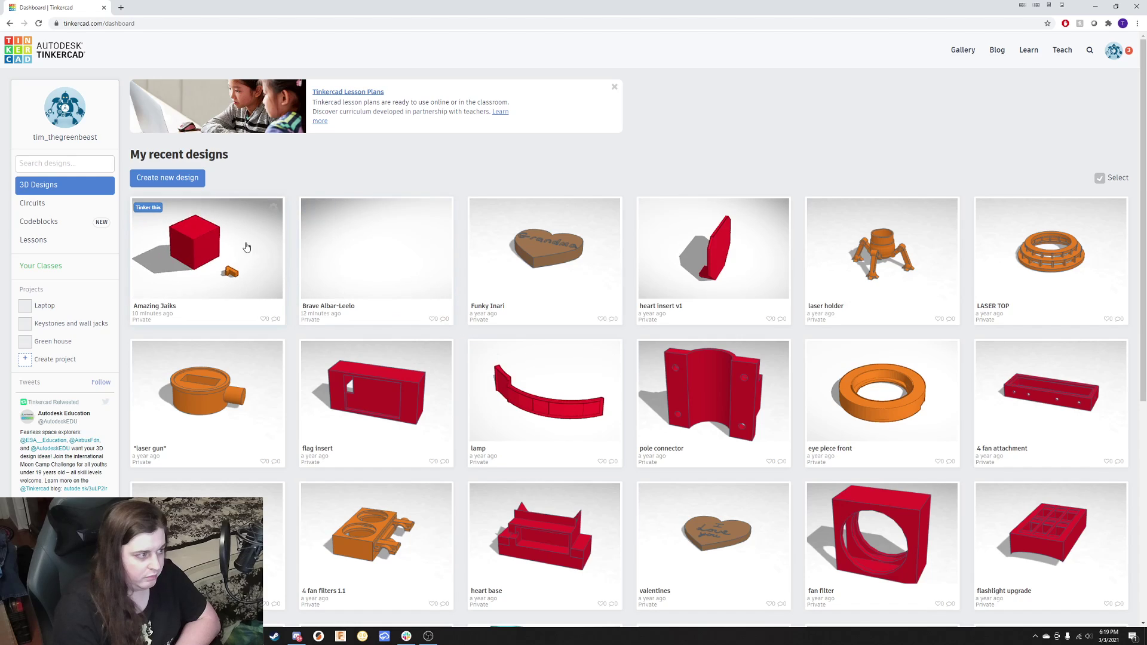
# Reopen Amazing Jaiks from its dashboard card with Tinker this, closing the Download dialog.
pyautogui.click(9, 23)
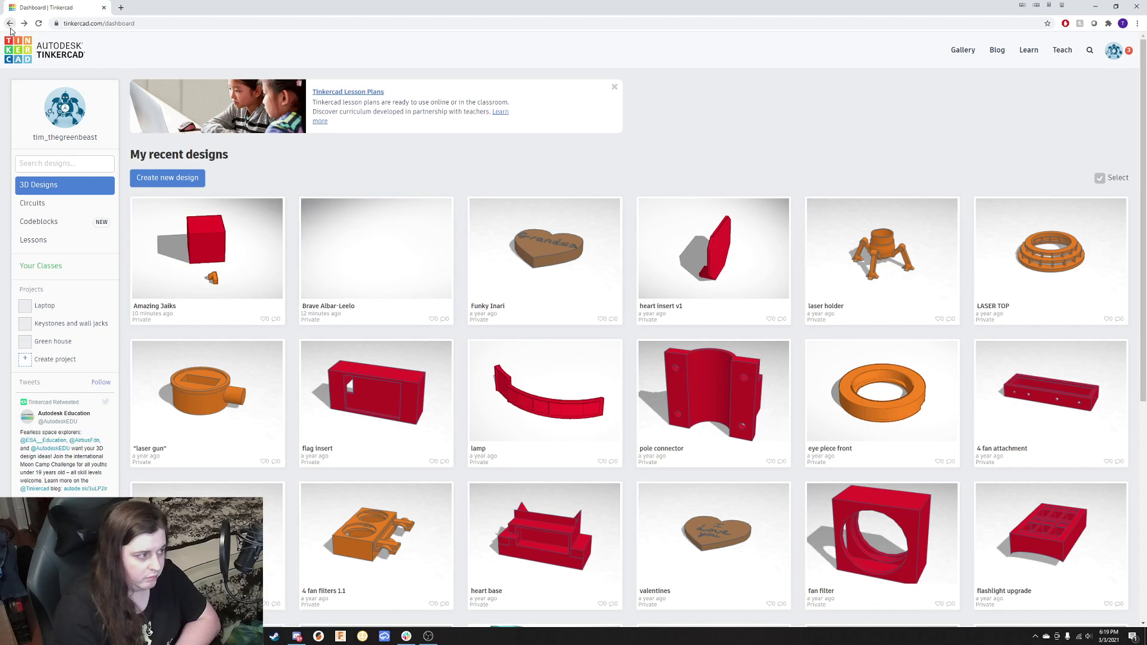
pyautogui.click(246, 269)
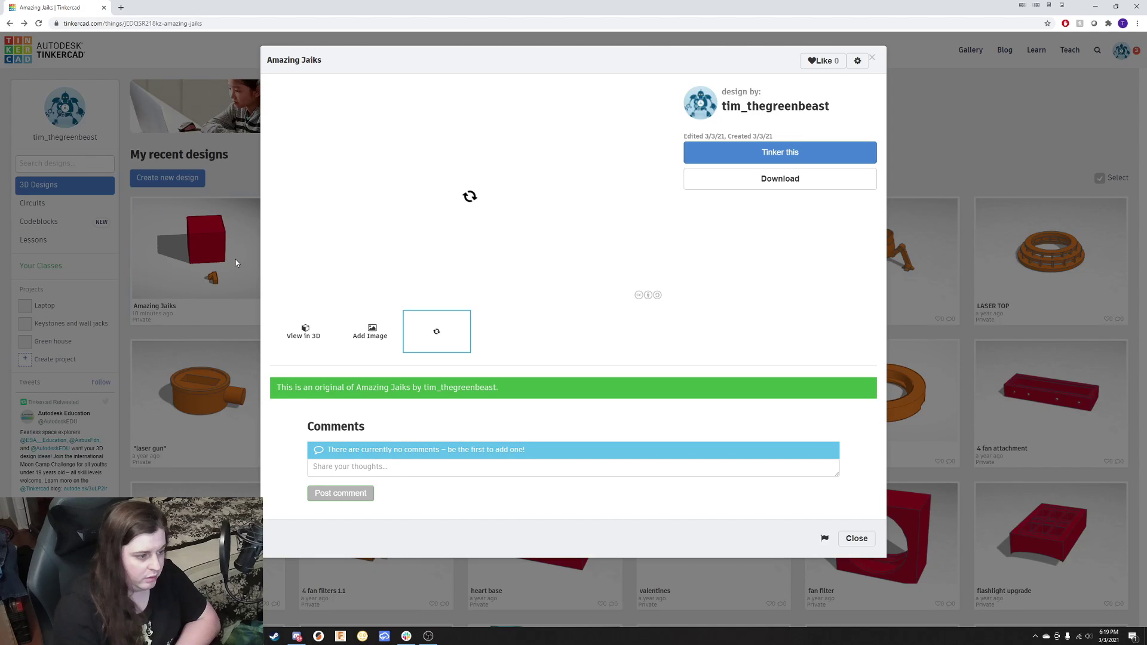
pyautogui.click(778, 152)
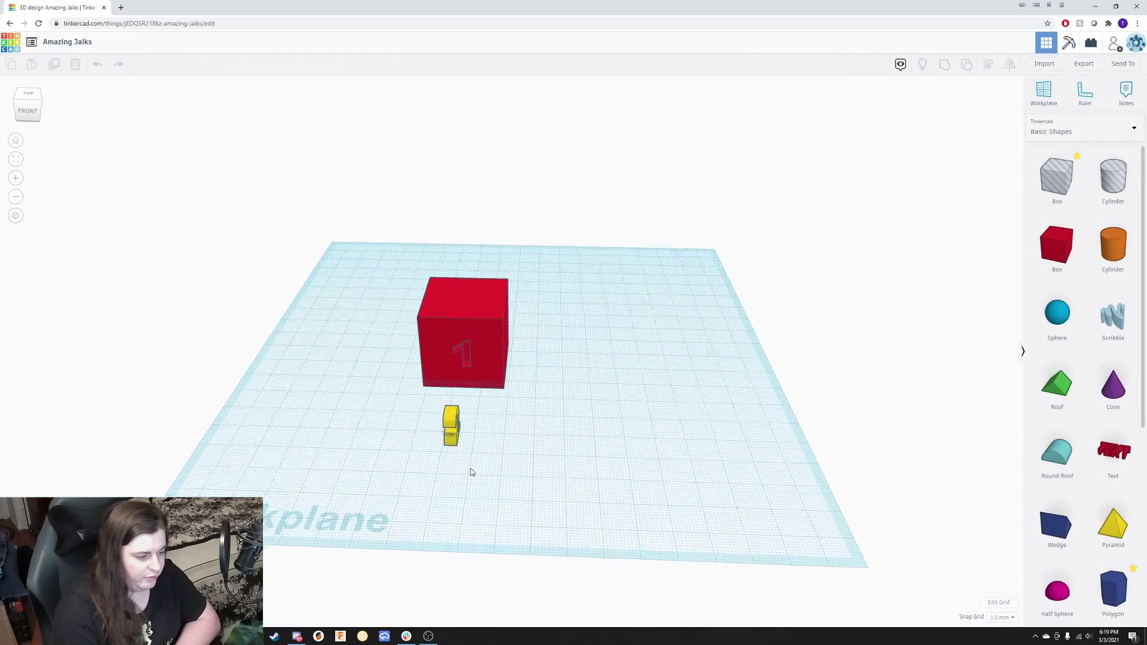
pyautogui.scroll(5, 471, 473)
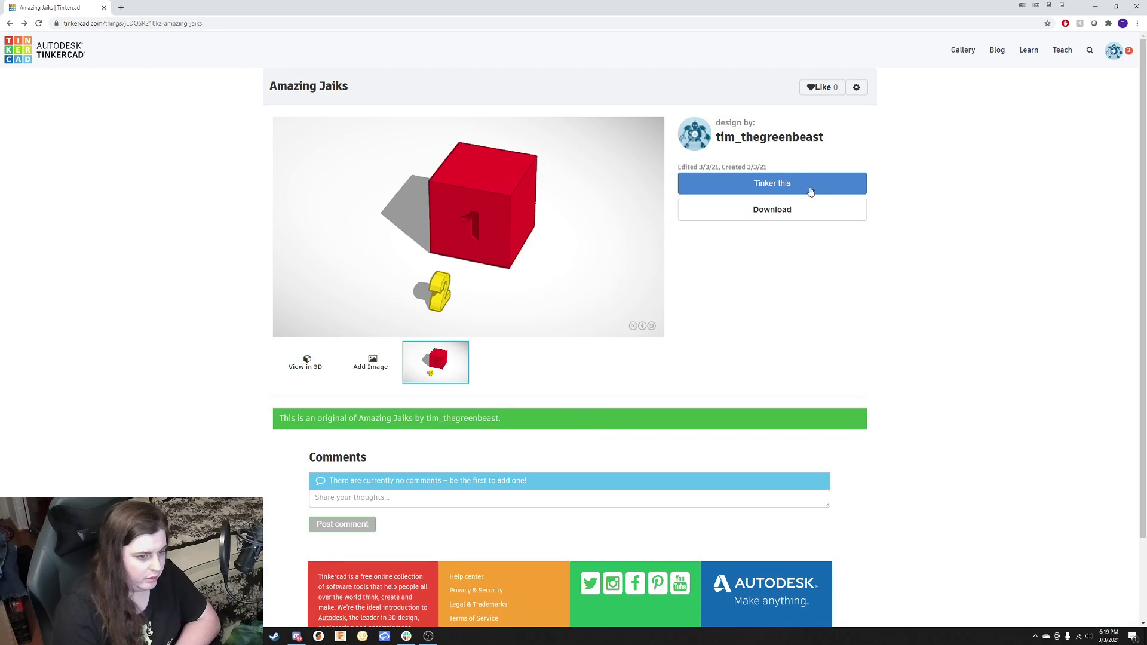
pyautogui.click(807, 209)
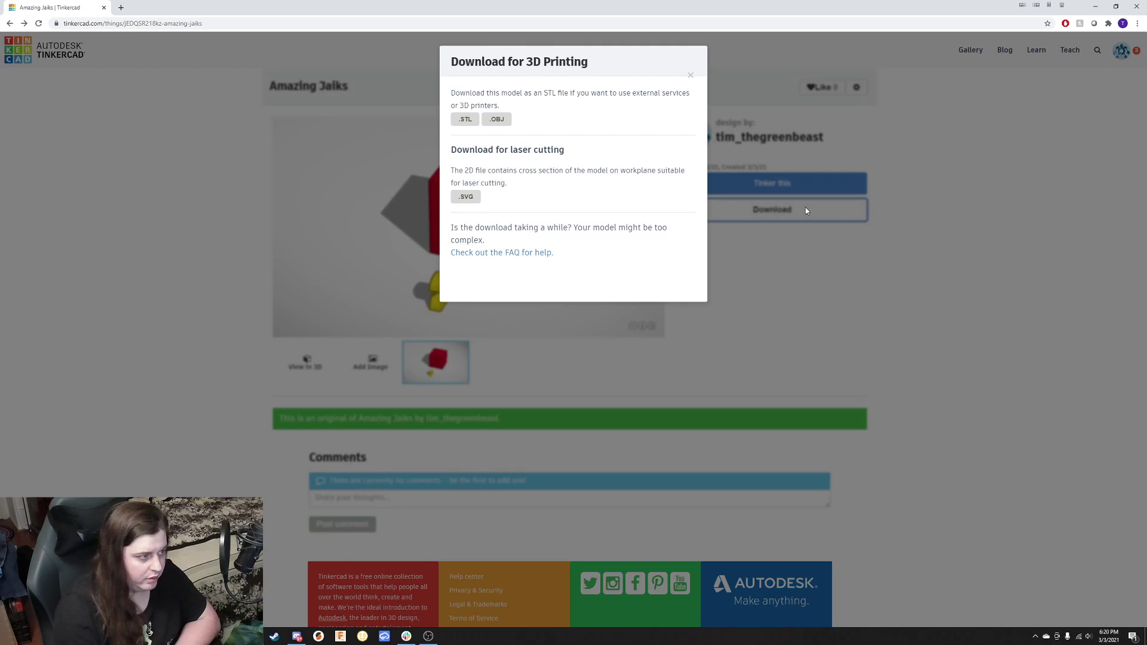
pyautogui.click(691, 74)
pyautogui.click(780, 181)
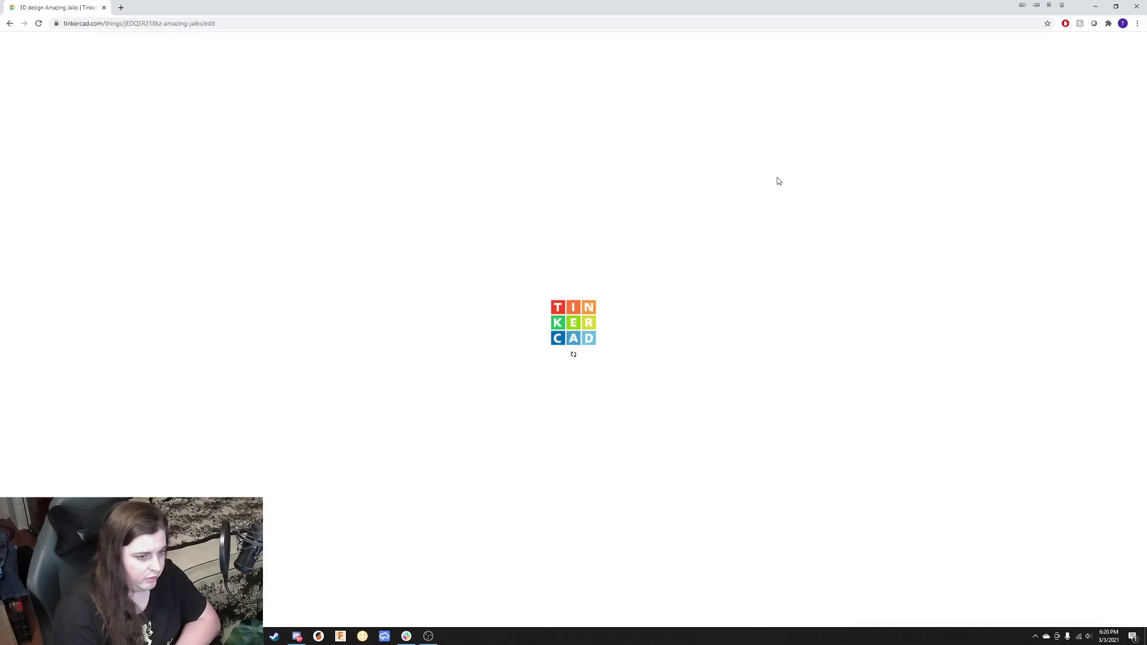
pyautogui.moveTo(760, 453); pyautogui.dragTo(435, 458, button='right')
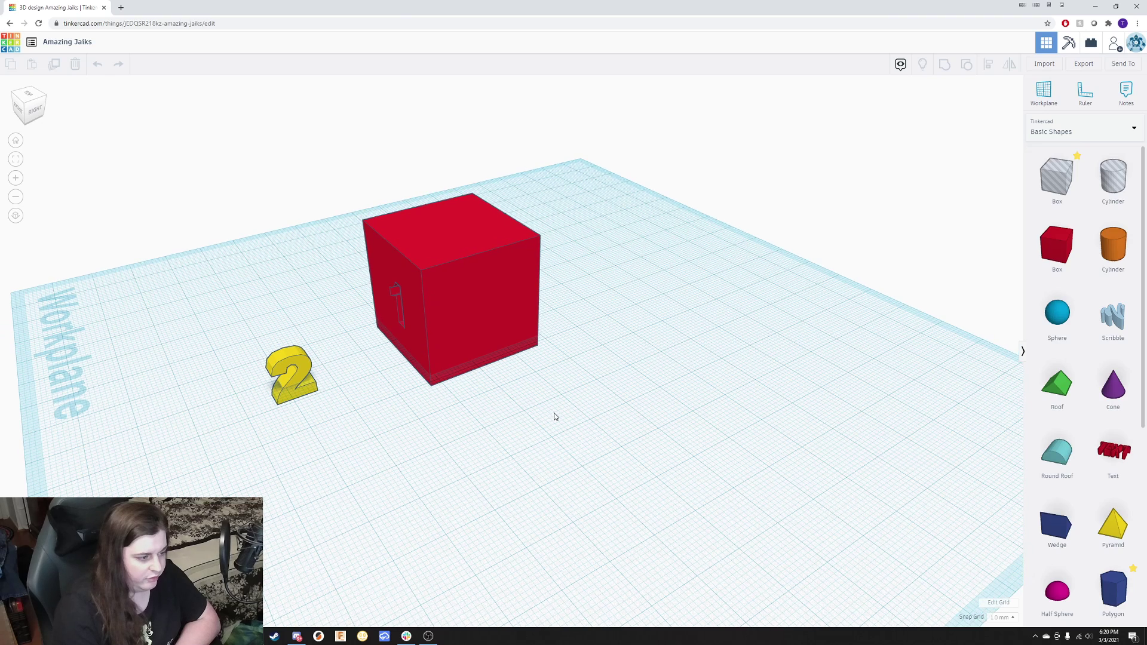
# Marquee-select the red cube and yellow 2, then centre-align the 2 into the cube's face.
pyautogui.click(304, 373)
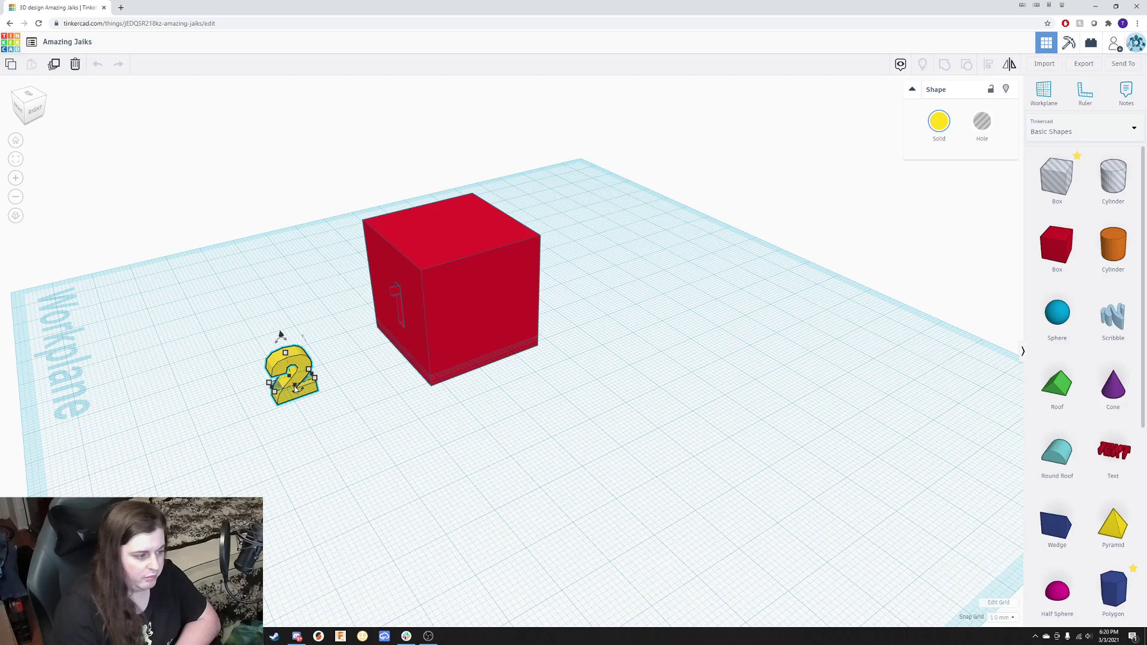
pyautogui.scroll(5, 298, 395)
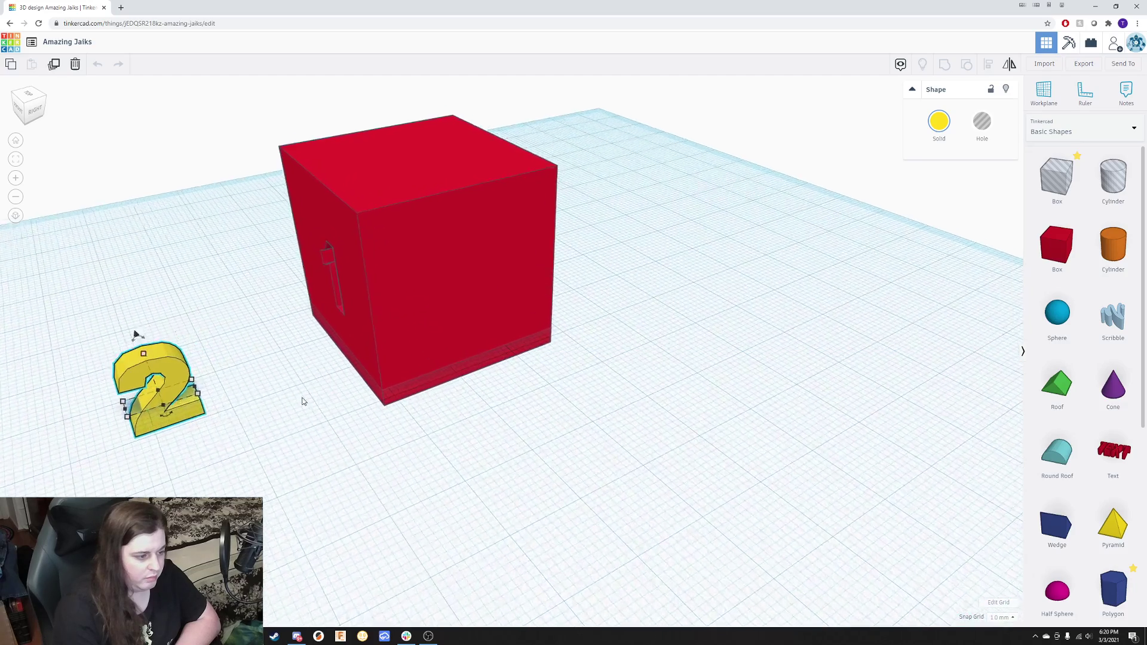
pyautogui.click(414, 350)
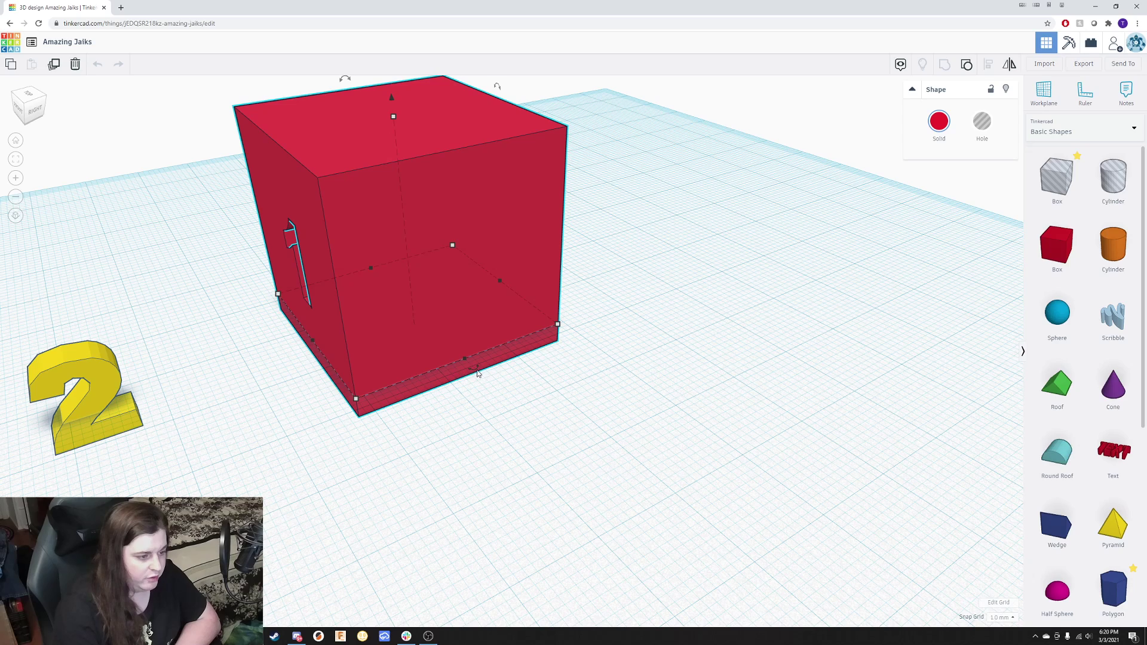
pyautogui.moveTo(477, 371)
pyautogui.mouseDown()
pyautogui.moveTo(450, 376)
pyautogui.moveTo(470, 373)
pyautogui.mouseUp()
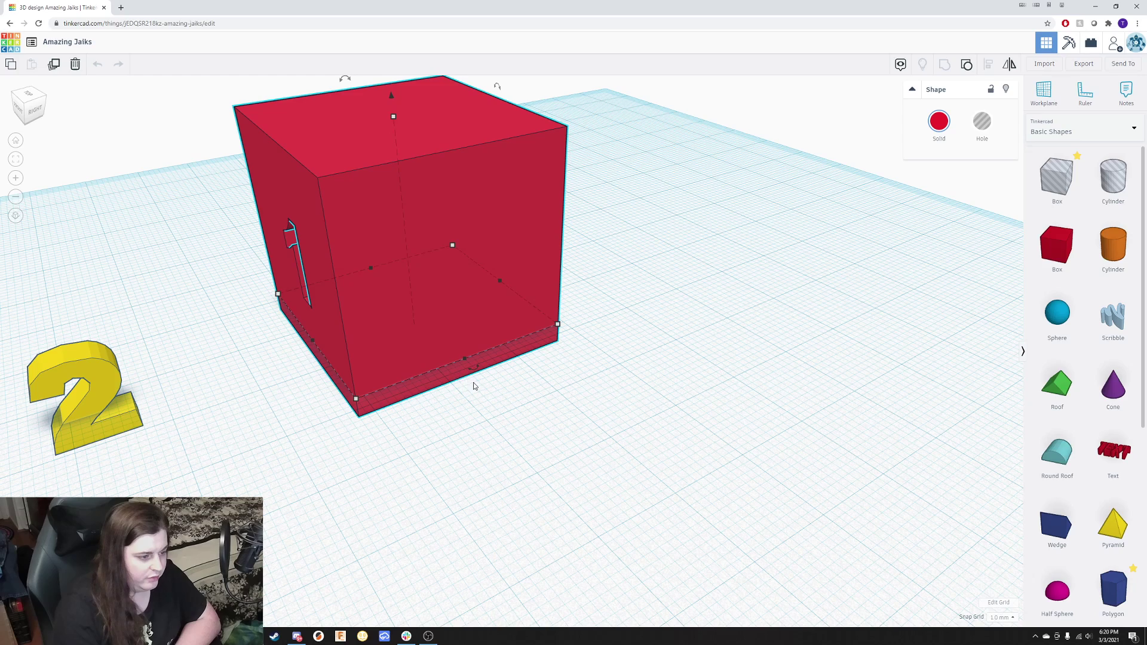
pyautogui.click(472, 387)
pyautogui.scroll(-4, 288, 467)
pyautogui.moveTo(532, 450); pyautogui.dragTo(148, 325)
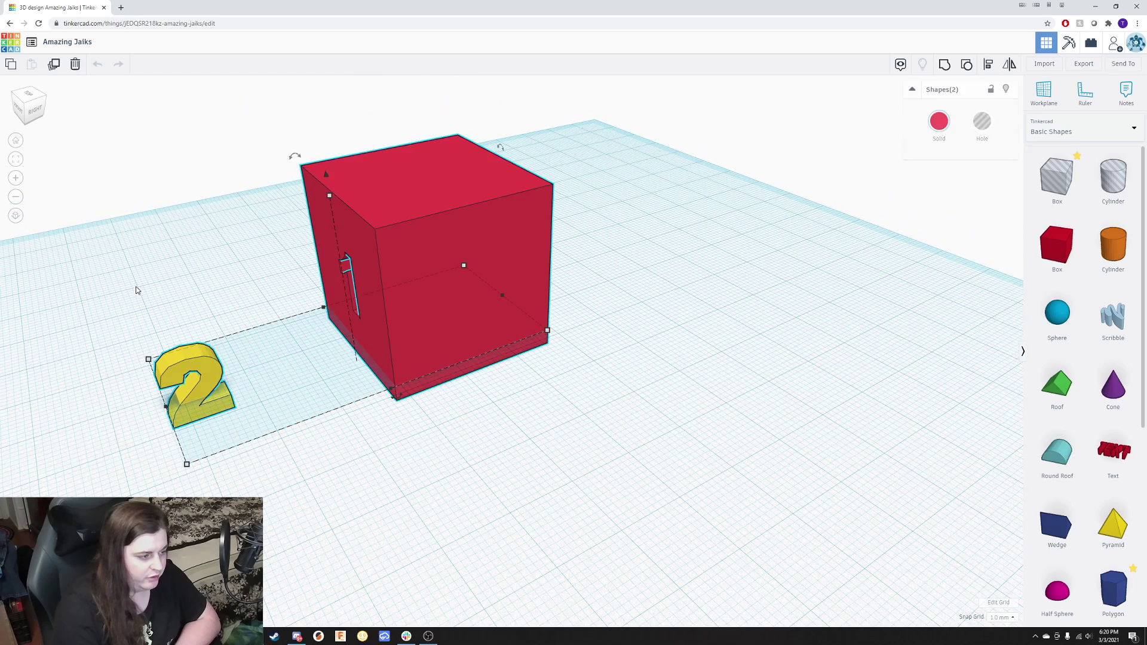
pyautogui.click(987, 64)
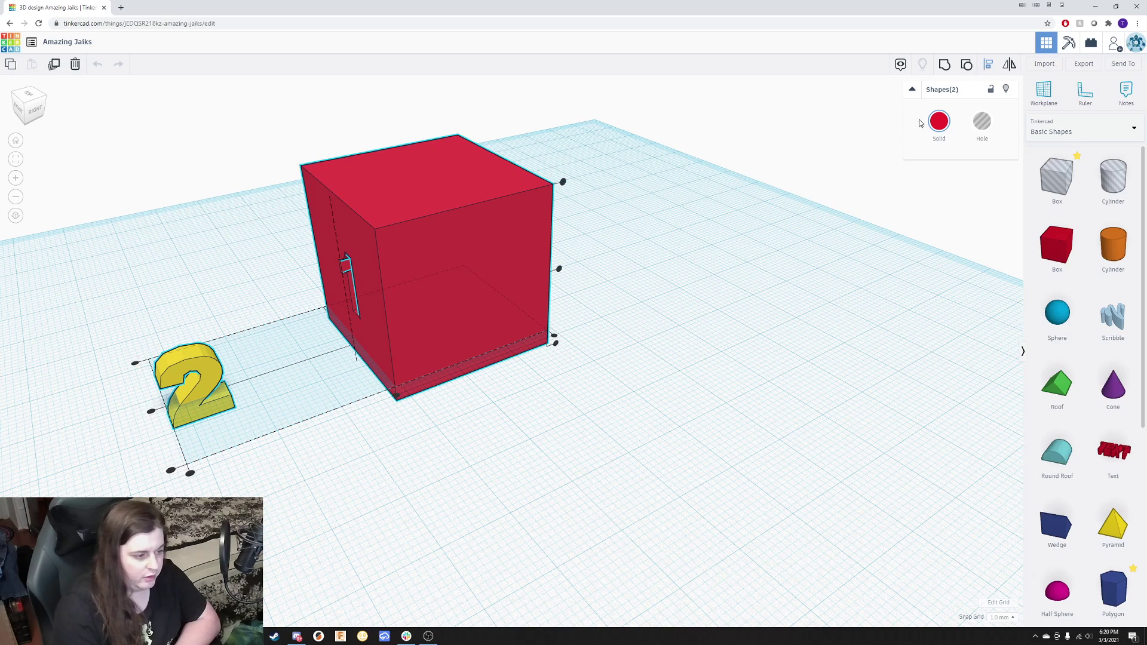
pyautogui.click(396, 396)
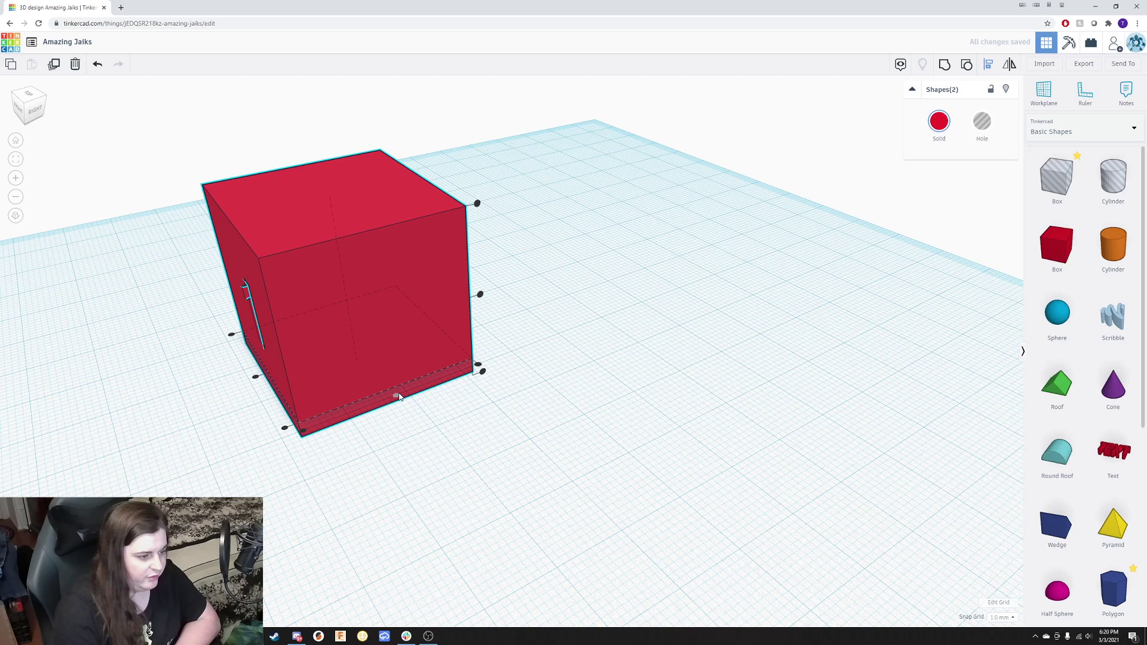
pyautogui.click(480, 295)
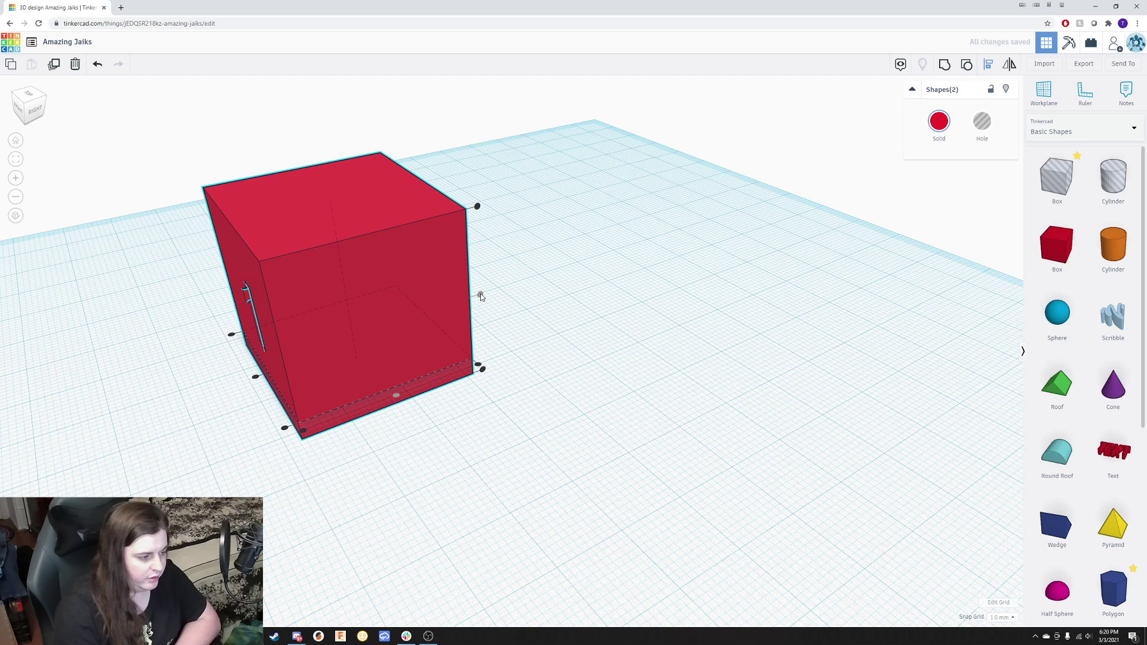
# Finish aligning the 2 in the cube's face and set the 2 to Hole.
pyautogui.click(285, 429)
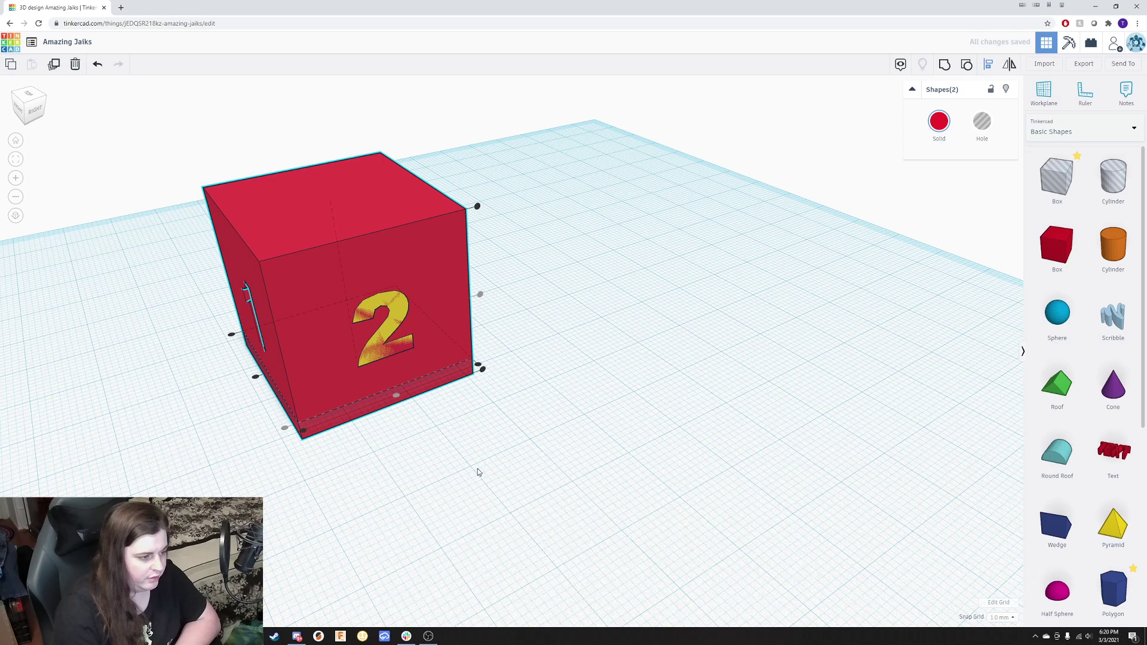
pyautogui.click(440, 436)
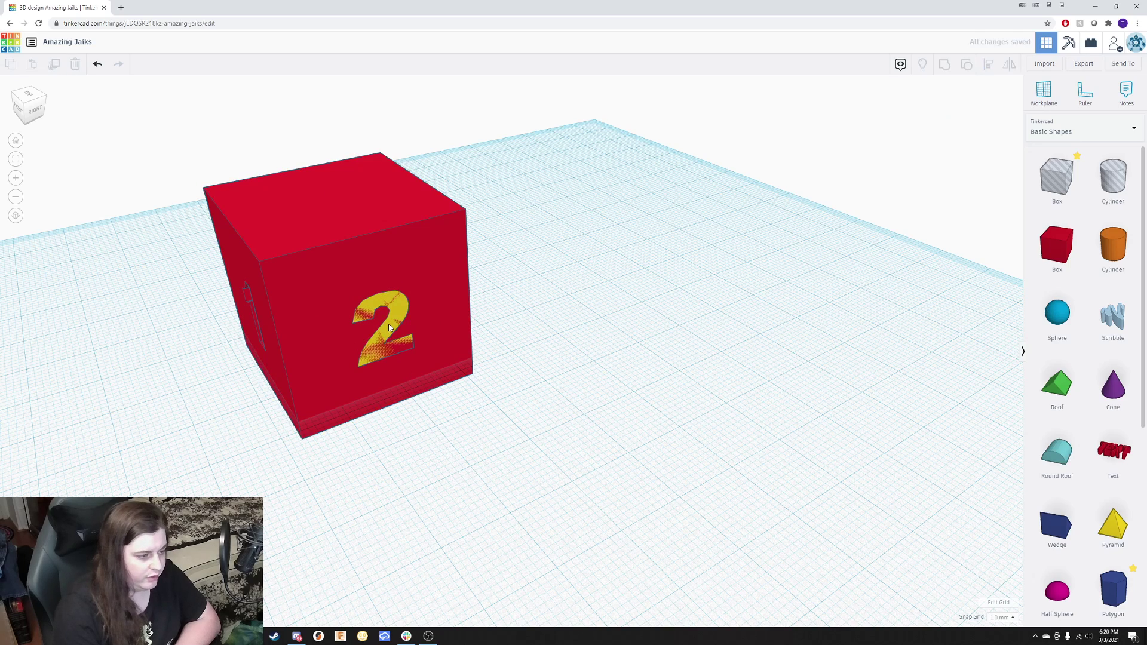
pyautogui.click(388, 326)
pyautogui.click(983, 122)
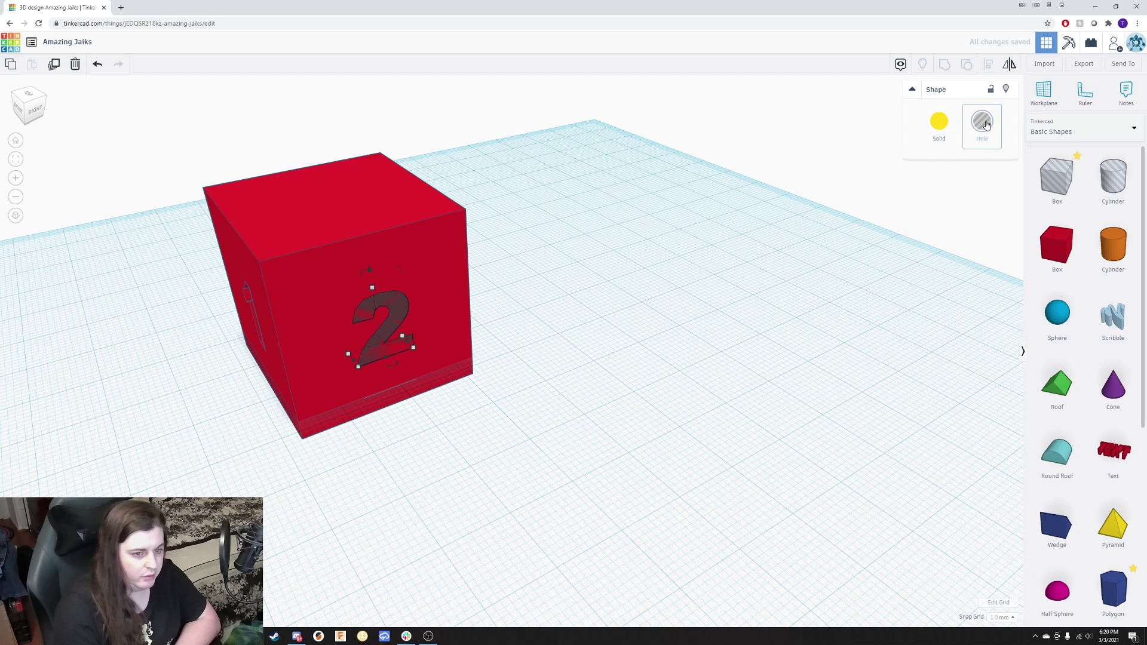
# Group the cube with the 2 hole and orbit to view the die from below.
pyautogui.hotkey('ctrl', 'a')
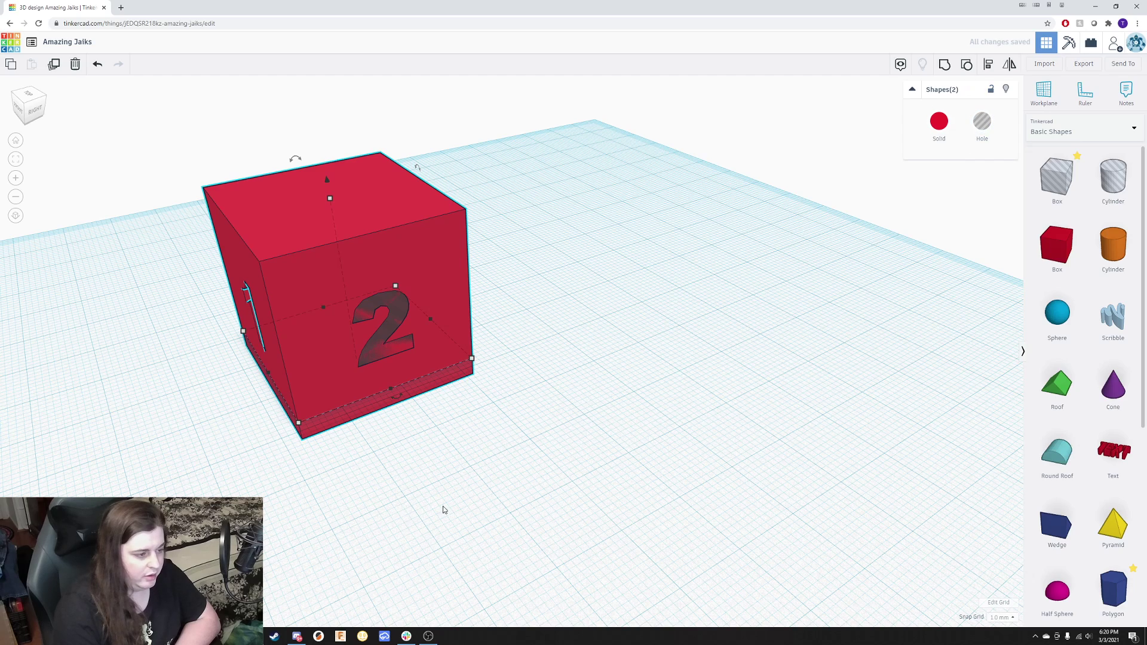
pyautogui.moveTo(549, 459); pyautogui.dragTo(377, 200)
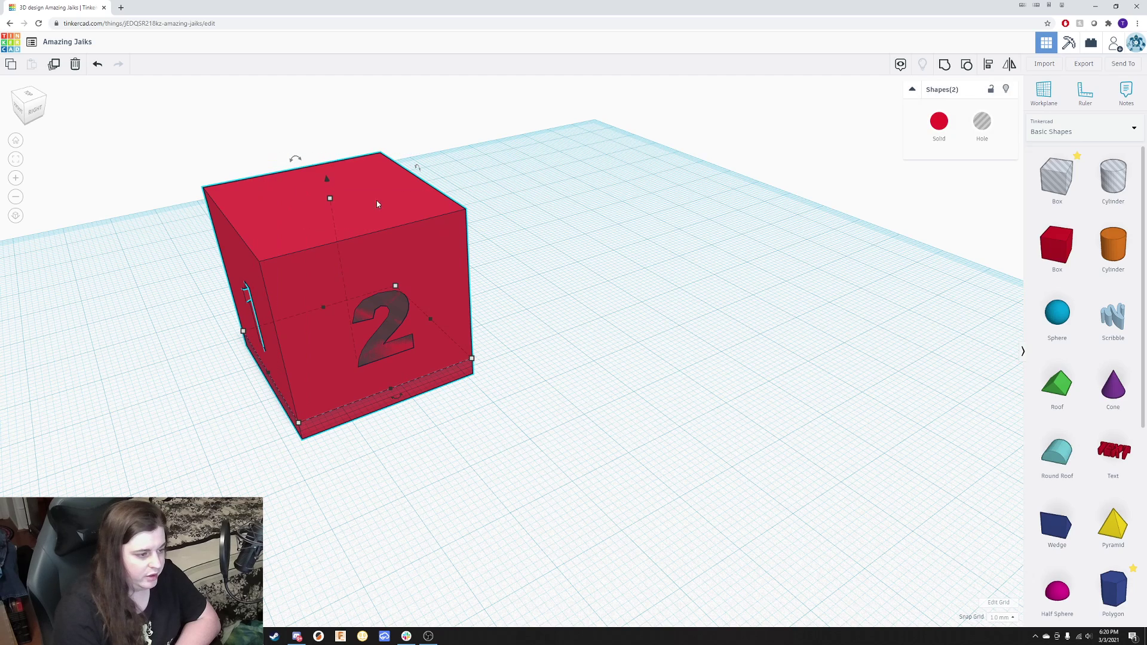
pyautogui.click(945, 65)
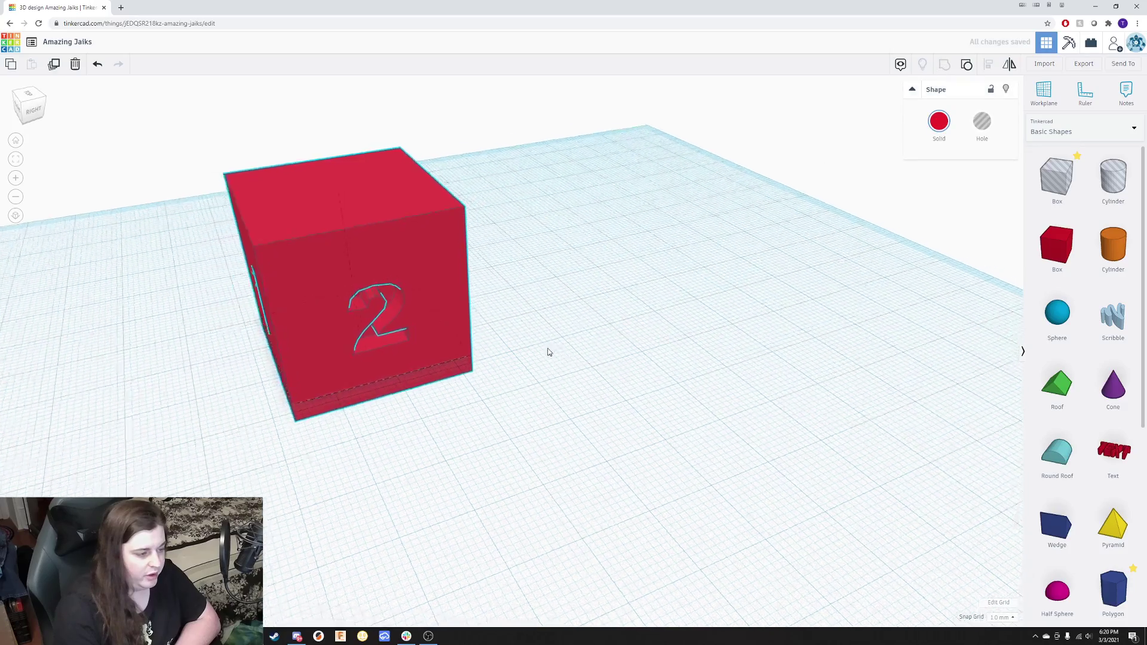
pyautogui.moveTo(546, 352); pyautogui.dragTo(538, 384, button='right')
pyautogui.click(371, 474)
pyautogui.moveTo(371, 473); pyautogui.dragTo(592, 442, button='right')
# Switch the shape library to Text and numbers and drop a 3 onto the workplane.
pyautogui.click(1100, 129)
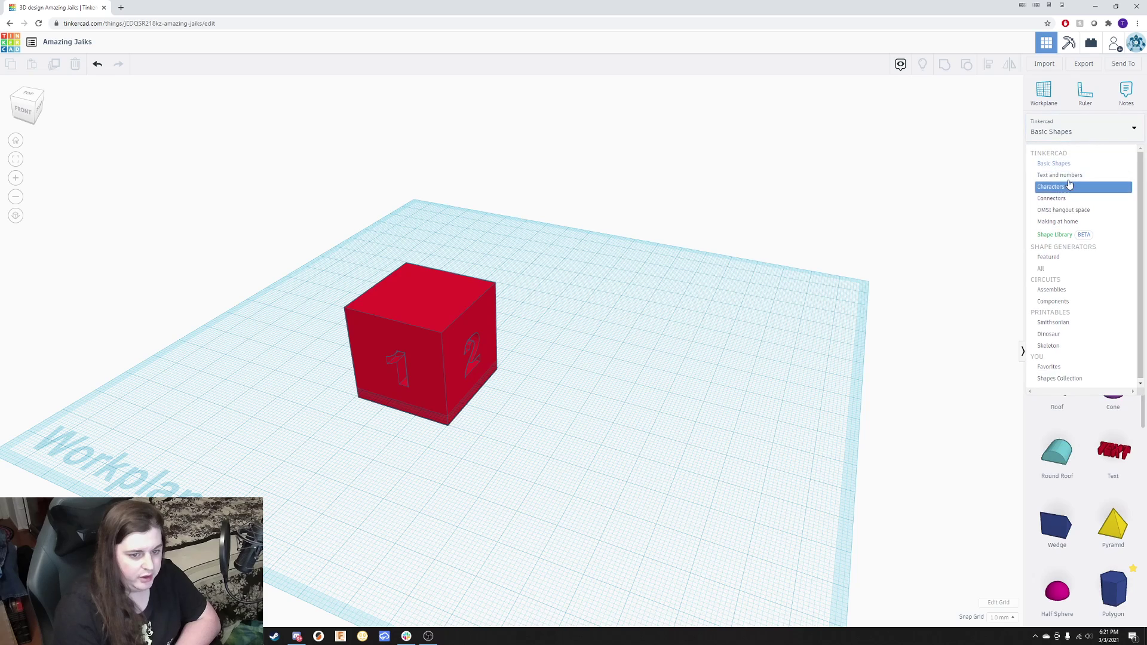
pyautogui.click(1066, 175)
pyautogui.scroll(-5, 1056, 388)
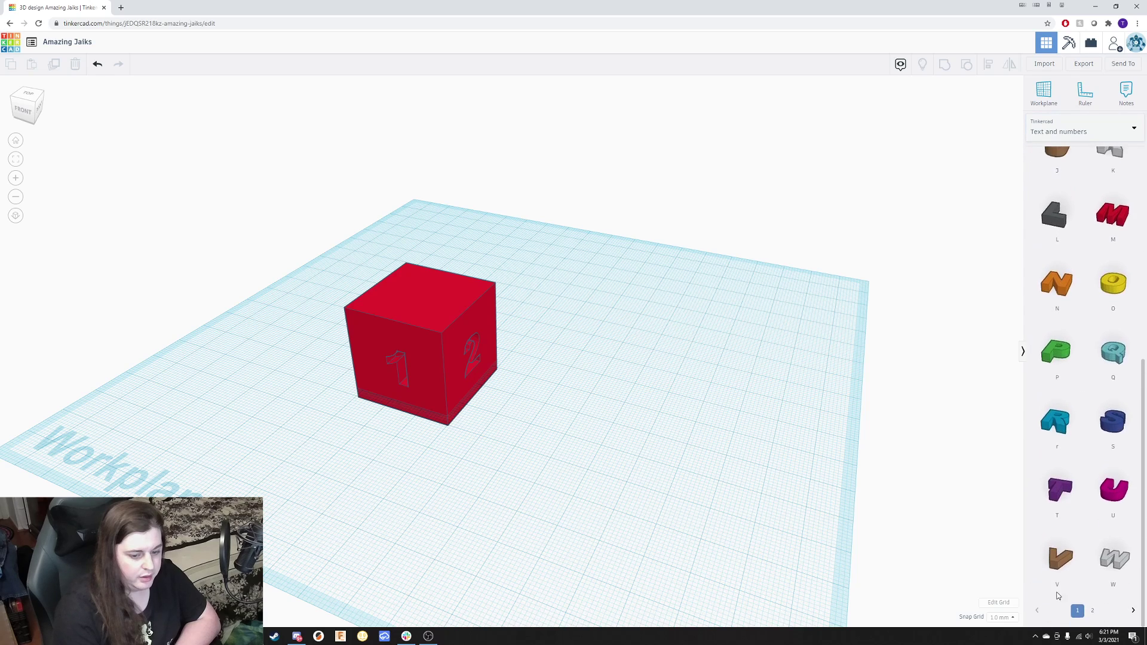
pyautogui.click(1092, 612)
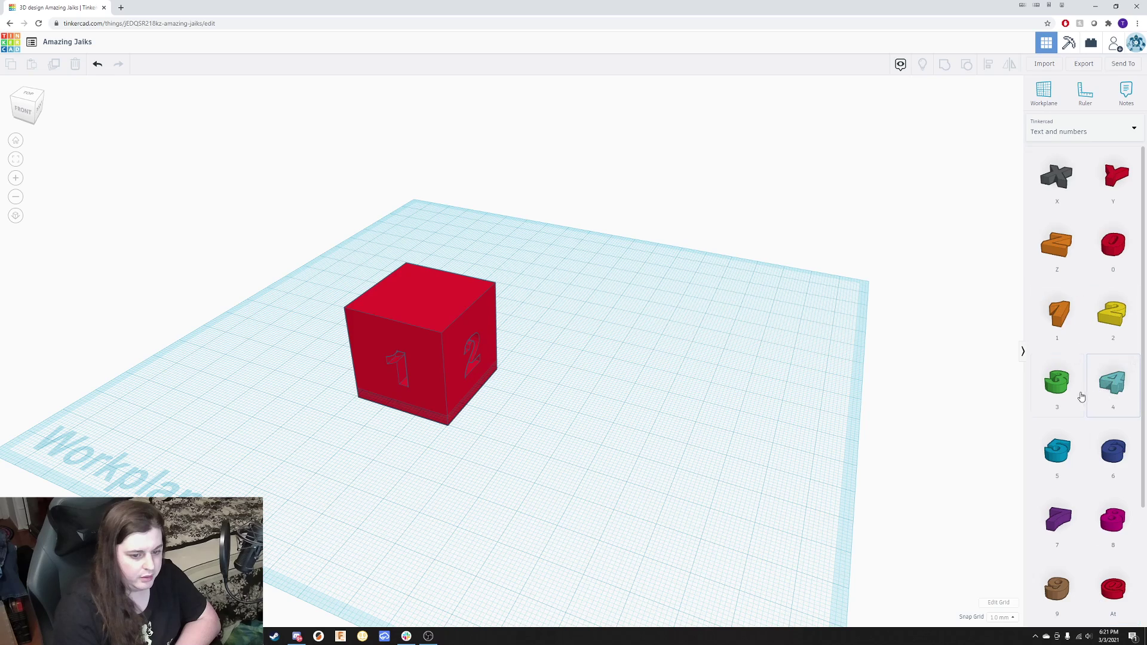
pyautogui.moveTo(1081, 397); pyautogui.dragTo(526, 508)
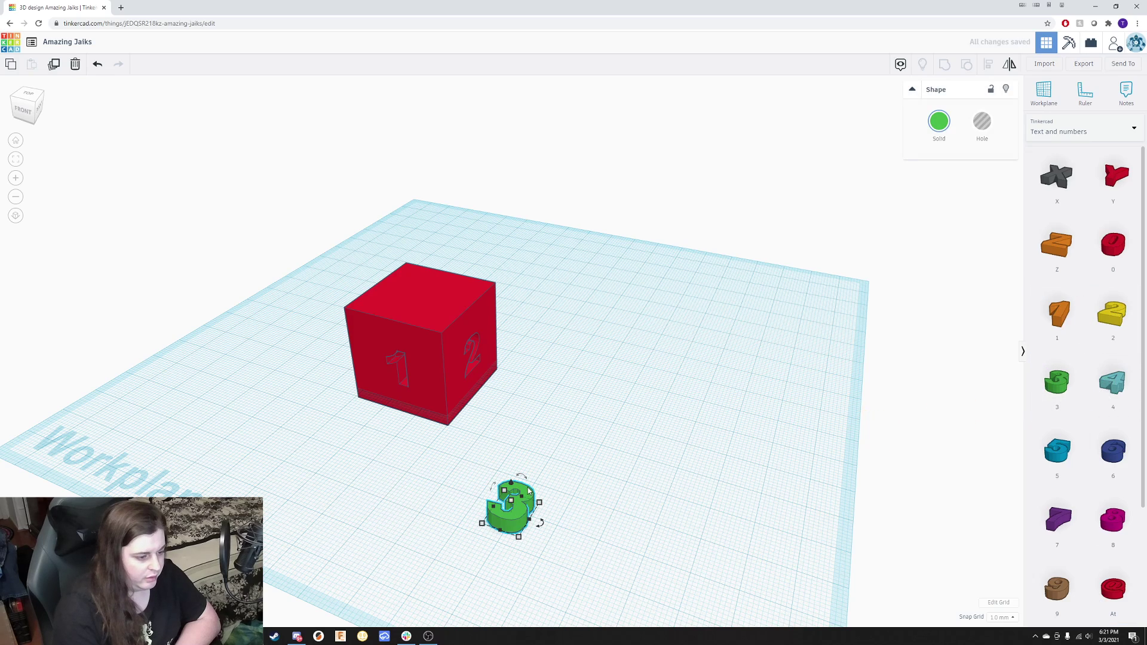
# Reposition the 3 and the red cube so the 3 sits beside the cube.
pyautogui.moveTo(446, 537); pyautogui.dragTo(746, 545, button='right')
pyautogui.scroll(5, 786, 547)
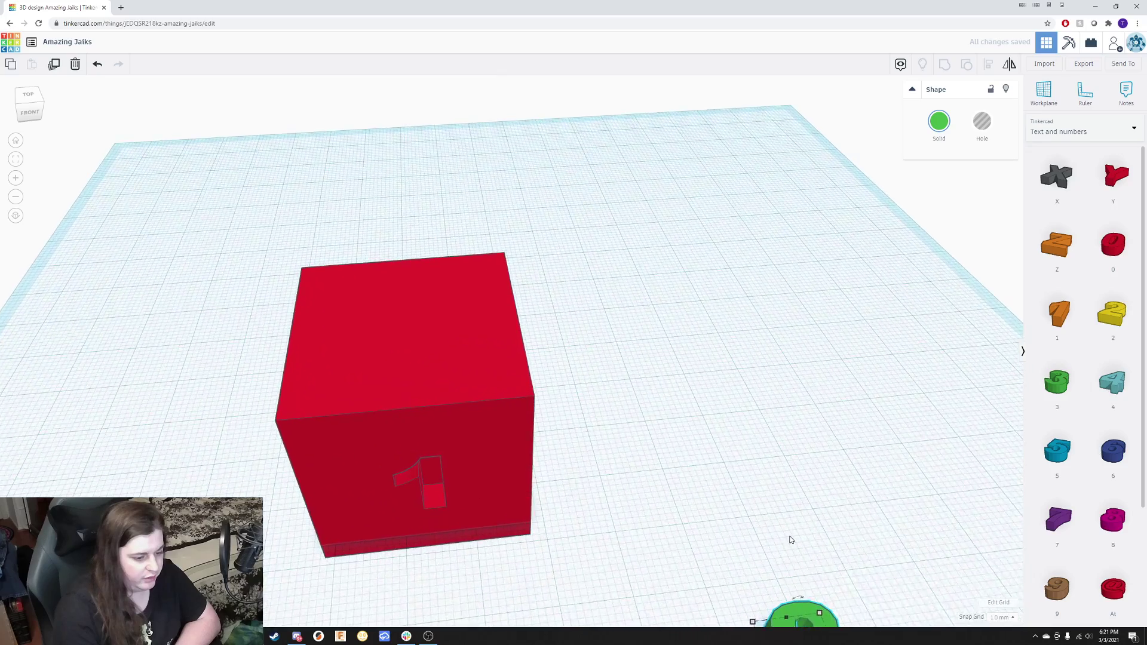
pyautogui.scroll(-5, 786, 547)
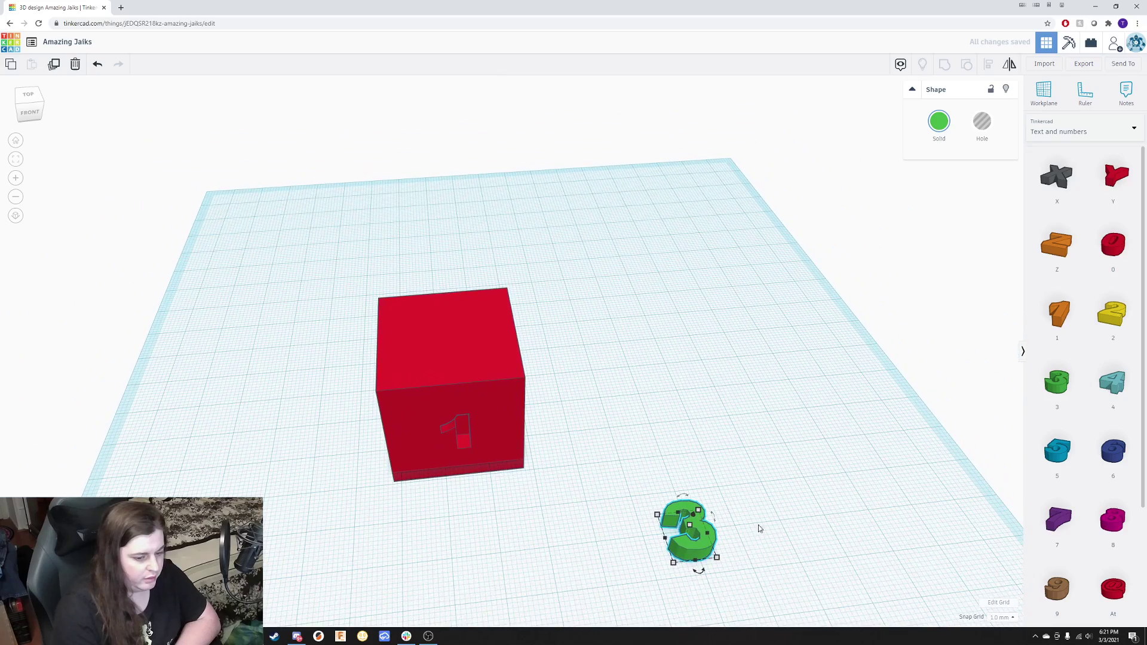
pyautogui.click(755, 445)
pyautogui.click(699, 532)
pyautogui.moveTo(701, 529); pyautogui.dragTo(615, 376)
pyautogui.scroll(4, 668, 415)
pyautogui.moveTo(499, 456); pyautogui.dragTo(418, 186)
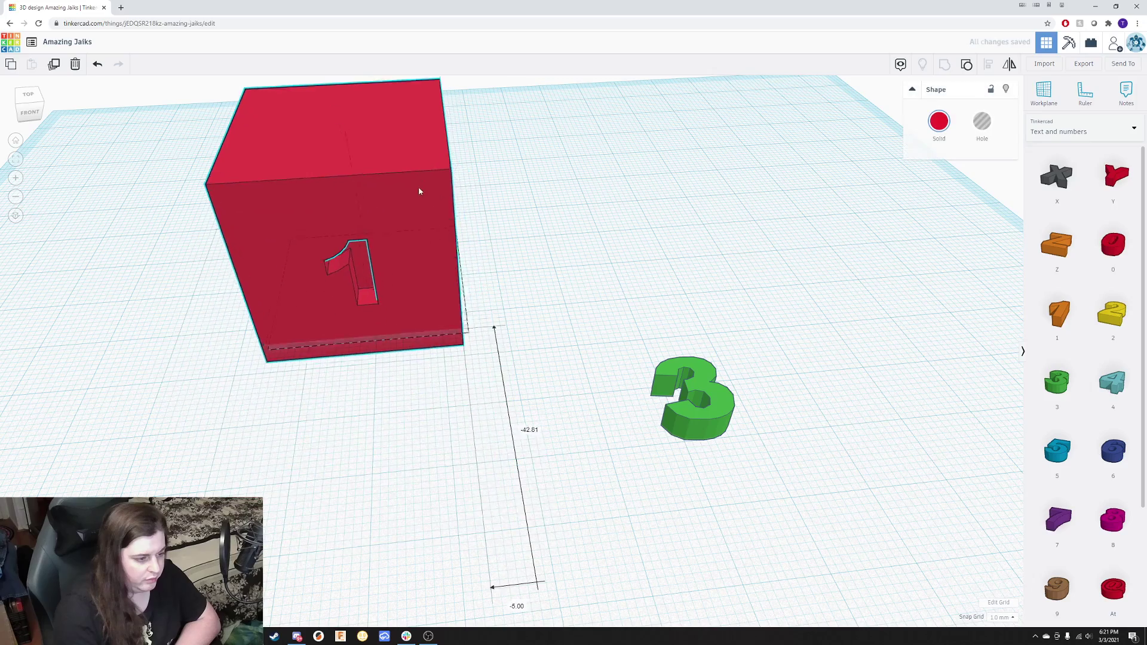
pyautogui.scroll(3, 514, 350)
pyautogui.moveTo(807, 404); pyautogui.dragTo(640, 468)
pyautogui.scroll(-2, 640, 468)
# Try rotating the 3 to 22.5° and 45°, then return it to its original angle.
pyautogui.moveTo(628, 543)
pyautogui.moveTo(628, 542)
pyautogui.mouseDown()
pyautogui.moveTo(570, 520)
pyautogui.moveTo(625, 530)
pyautogui.mouseUp()
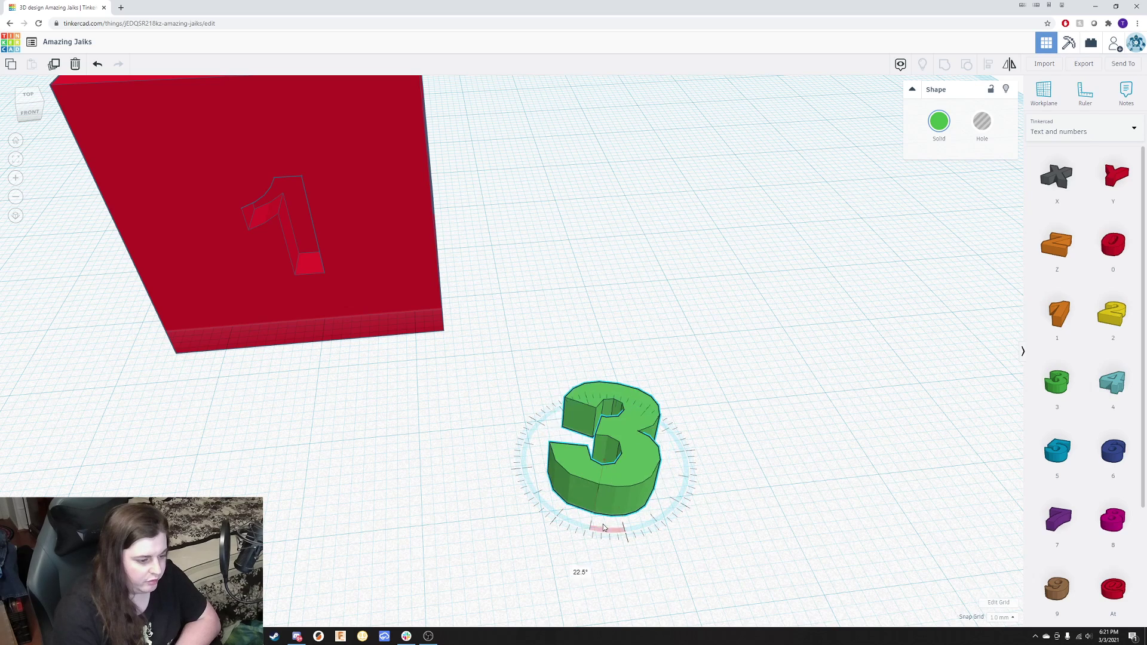
pyautogui.moveTo(591, 525); pyautogui.dragTo(686, 437)
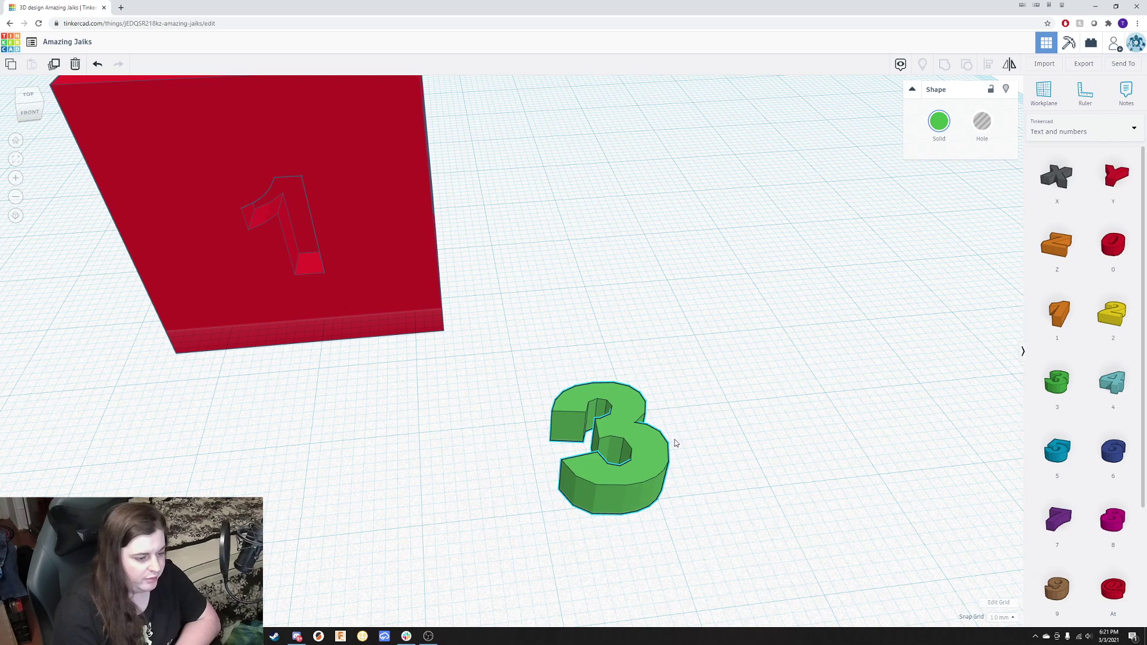
pyautogui.moveTo(626, 540)
pyautogui.mouseDown()
pyautogui.moveTo(540, 522)
pyautogui.moveTo(616, 529)
pyautogui.moveTo(582, 528)
pyautogui.moveTo(477, 469)
pyautogui.moveTo(527, 543)
pyautogui.moveTo(631, 525)
pyautogui.moveTo(527, 479)
pyautogui.moveTo(577, 531)
pyautogui.moveTo(630, 517)
pyautogui.moveTo(566, 524)
pyautogui.moveTo(525, 467)
pyautogui.moveTo(620, 529)
pyautogui.mouseUp()
# Stand the 3 upright with a 90° turn and rotate it to face the cube.
pyautogui.scroll(-3, 620, 520)
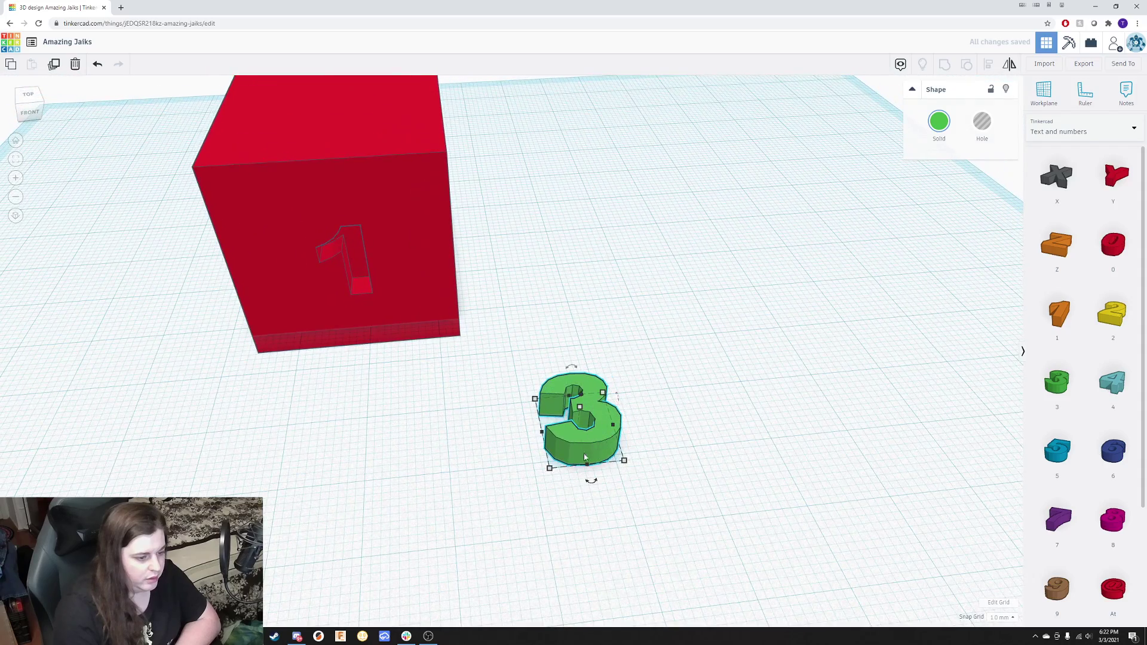
pyautogui.moveTo(564, 499); pyautogui.dragTo(650, 350, button='right')
pyautogui.moveTo(650, 351); pyautogui.dragTo(675, 395)
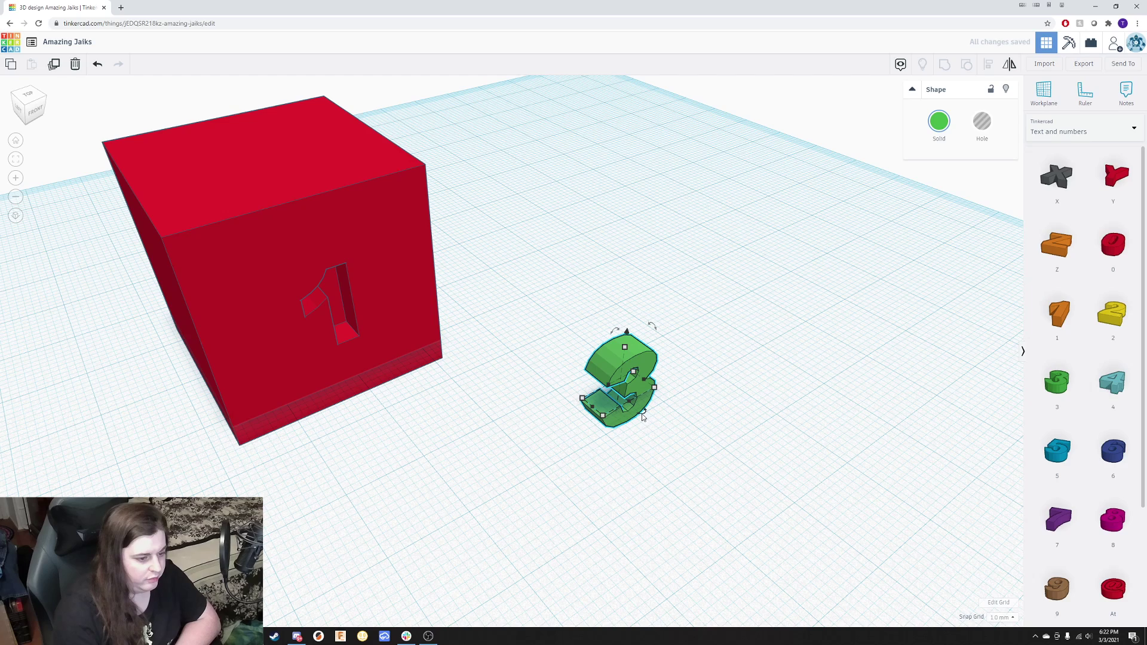
pyautogui.moveTo(643, 417); pyautogui.dragTo(603, 383)
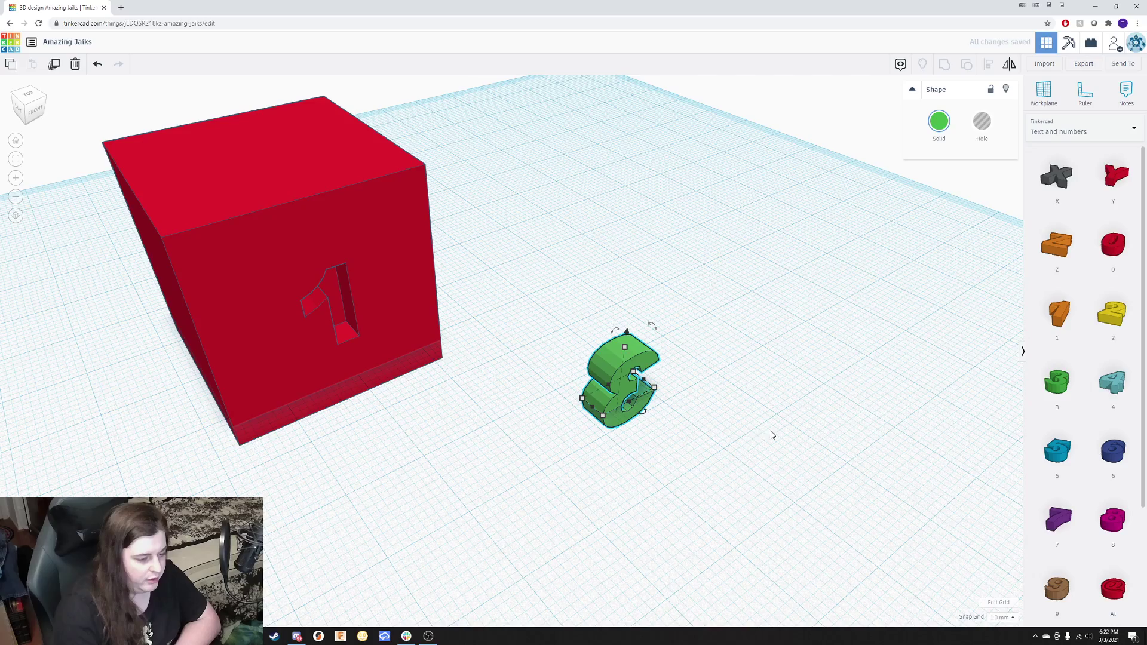
pyautogui.moveTo(771, 435); pyautogui.dragTo(897, 212, button='right')
# Set the 3 to Hole and align it centred in the cube's face.
pyautogui.click(982, 121)
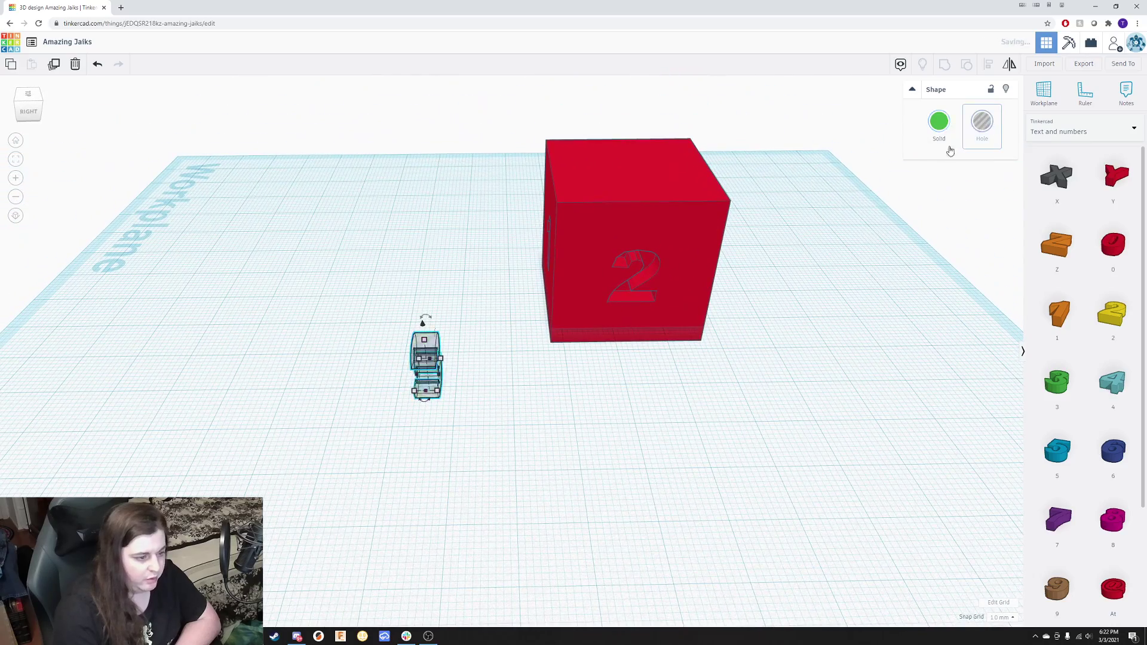
pyautogui.moveTo(737, 430); pyautogui.dragTo(742, 489, button='right')
pyautogui.moveTo(741, 488); pyautogui.dragTo(352, 169)
pyautogui.click(989, 65)
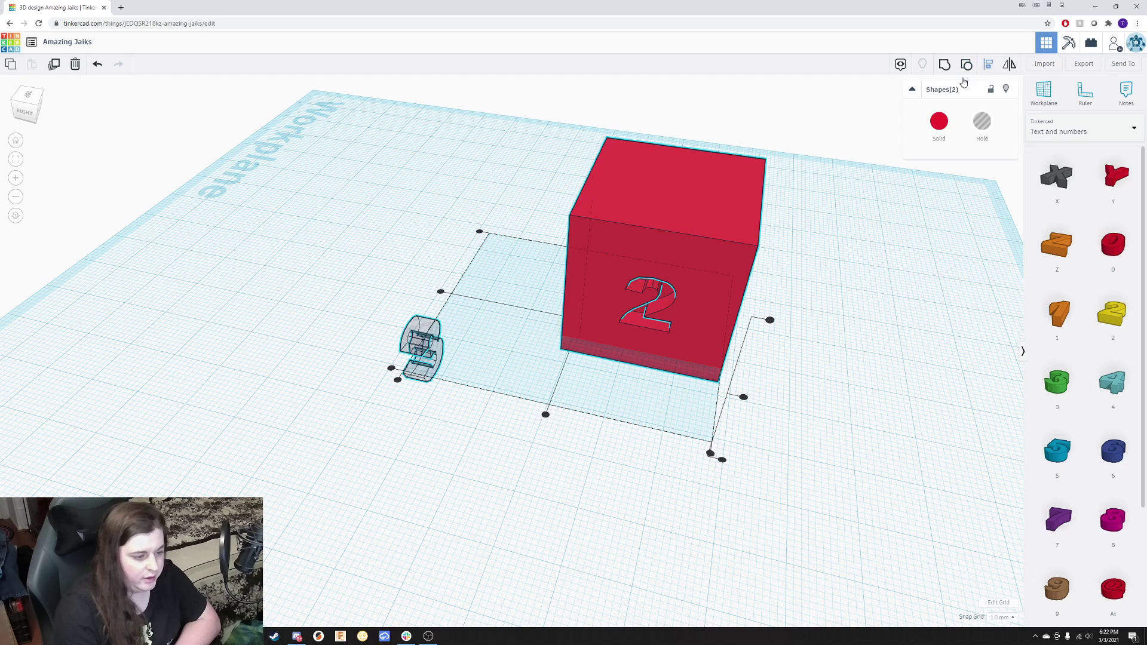
pyautogui.click(710, 454)
pyautogui.moveTo(711, 454); pyautogui.dragTo(565, 525, button='right')
pyautogui.click(694, 481)
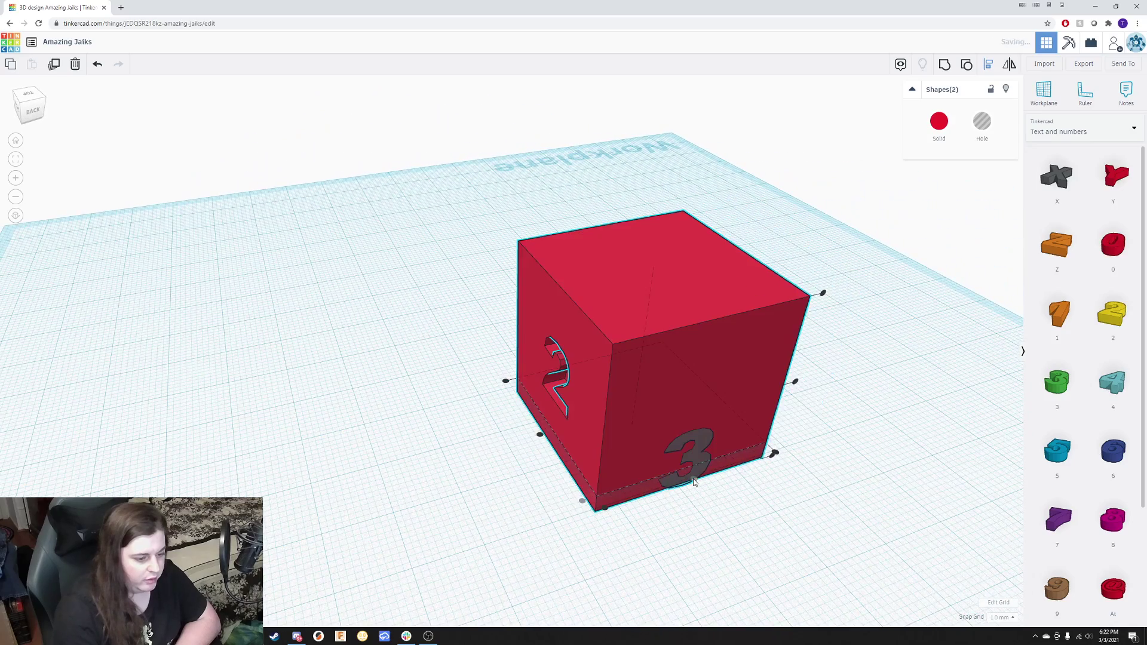
pyautogui.click(796, 383)
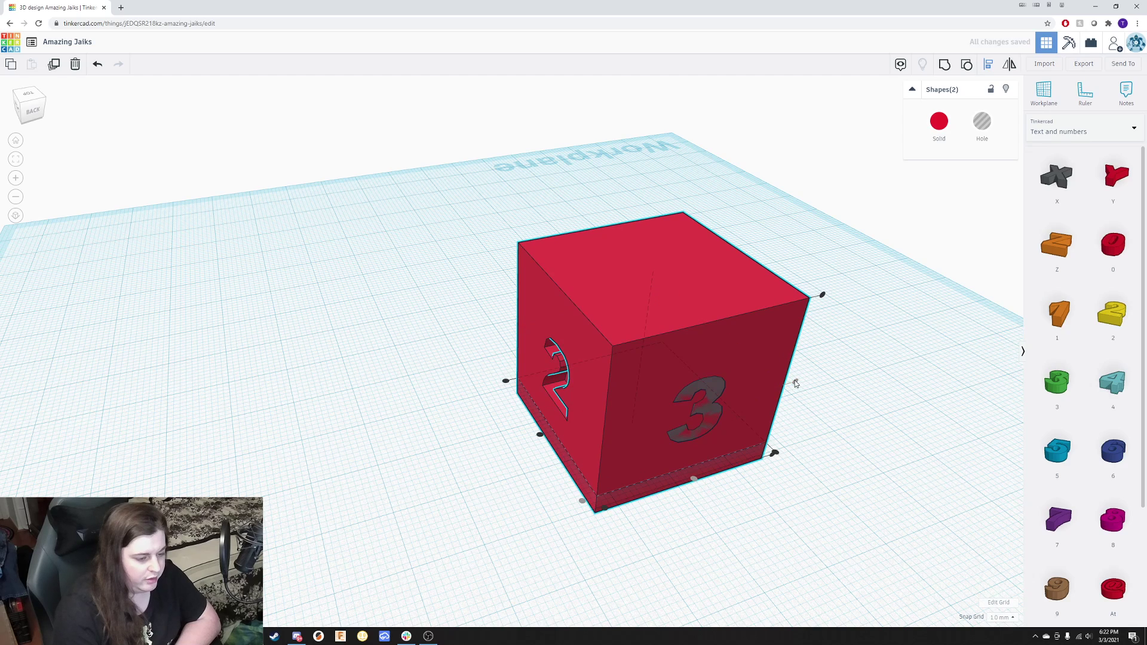
# Group the cube with the 3 hole and view the die from above.
pyautogui.hotkey('ctrl', 'Right')
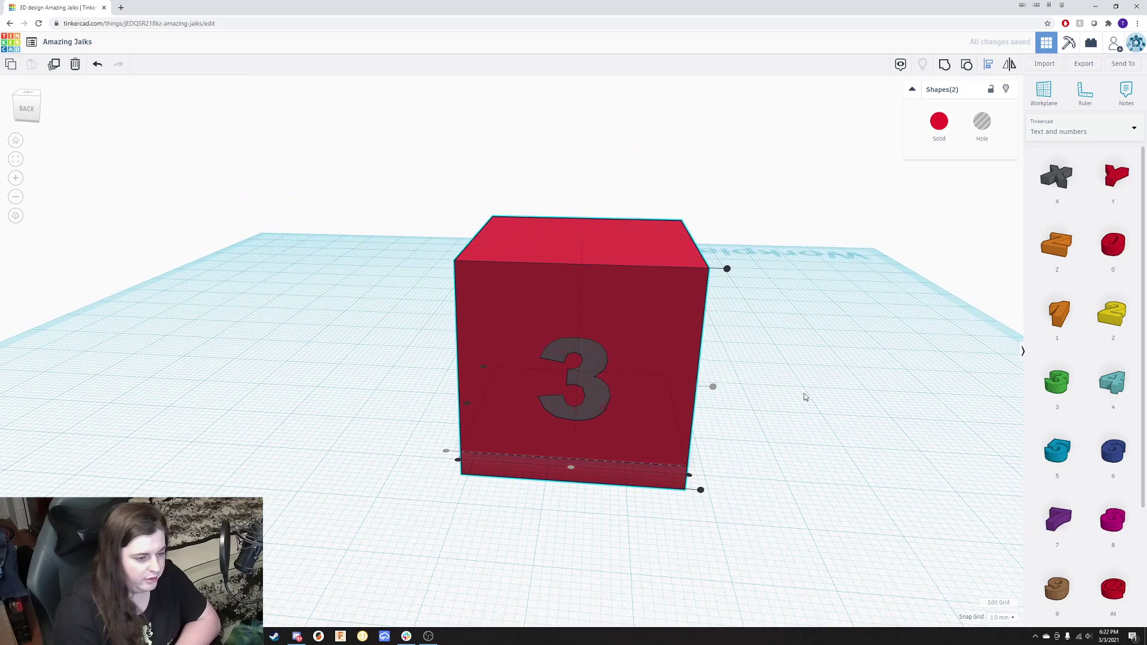
pyautogui.click(946, 68)
pyautogui.hotkey('ctrl', 'Down')
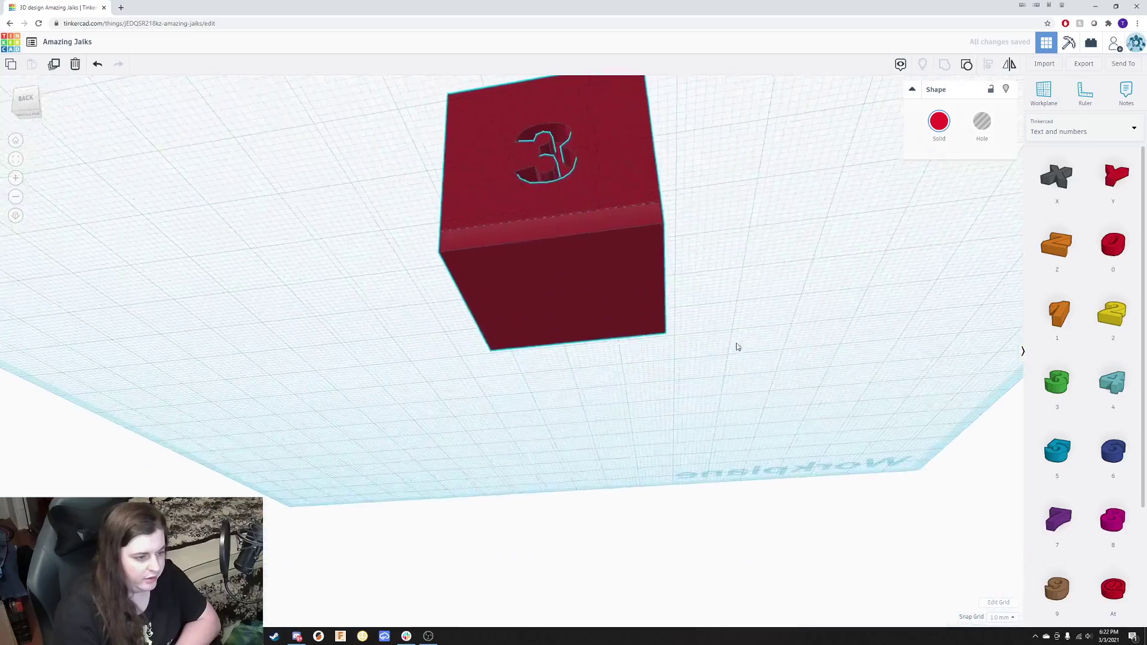
pyautogui.moveTo(735, 349); pyautogui.dragTo(408, 479, button='right')
# Place a 4 on the workplane, stand it upright with a 90° turn, and make it a hole.
pyautogui.moveTo(1112, 386); pyautogui.dragTo(598, 469)
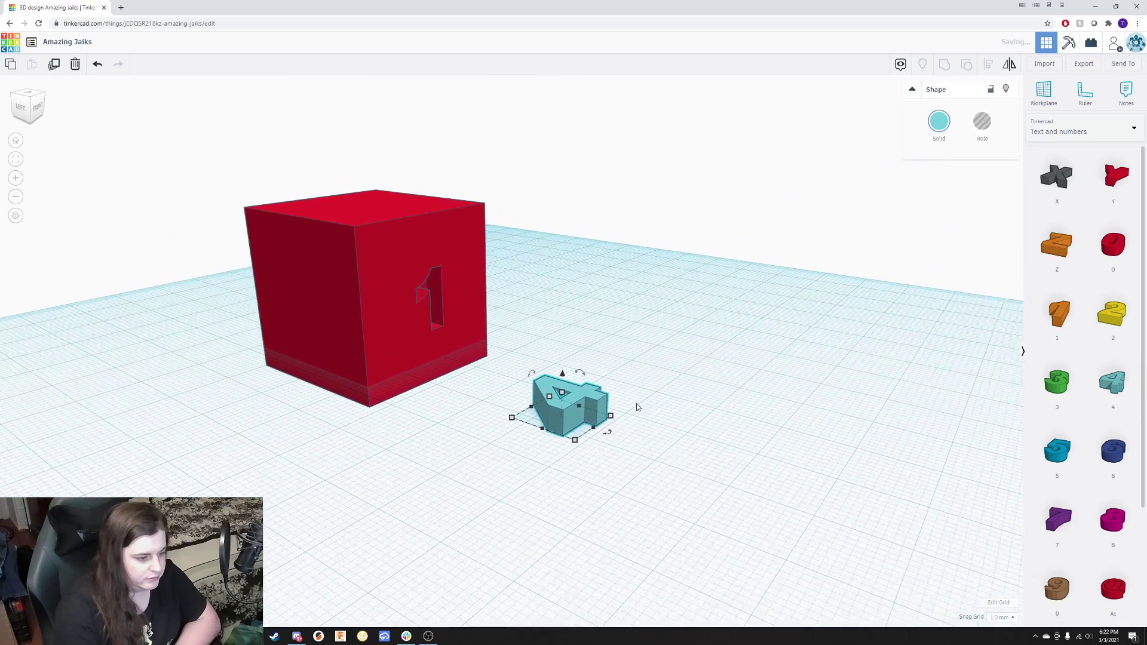
pyautogui.moveTo(580, 372)
pyautogui.moveTo(585, 375); pyautogui.dragTo(546, 431)
pyautogui.moveTo(591, 425)
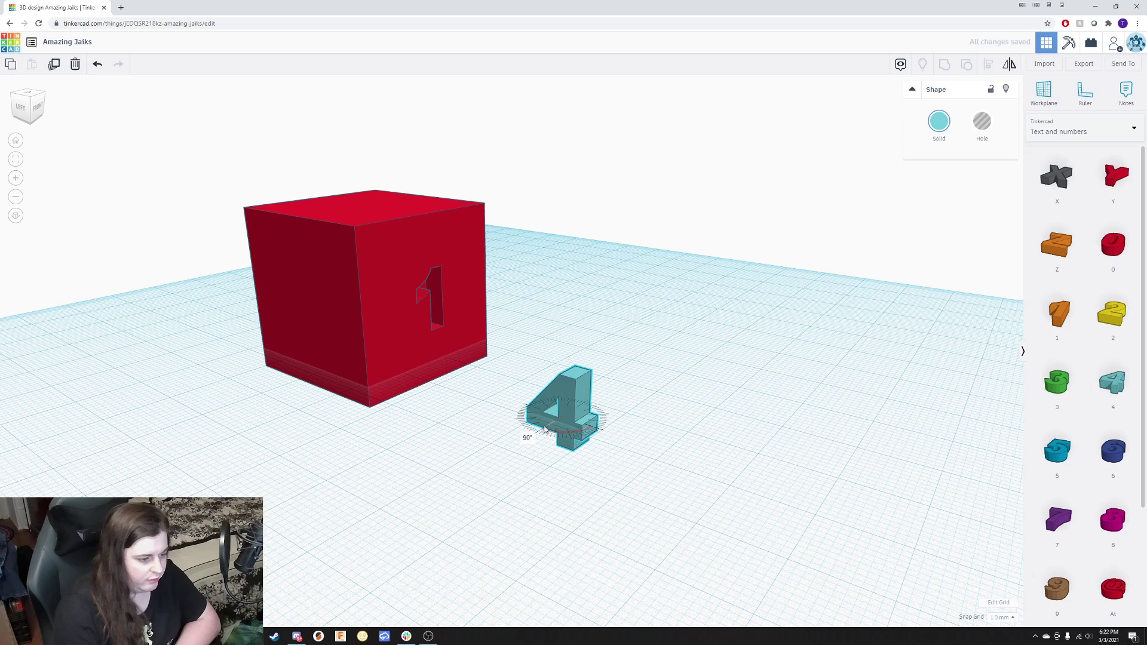
pyautogui.click(985, 121)
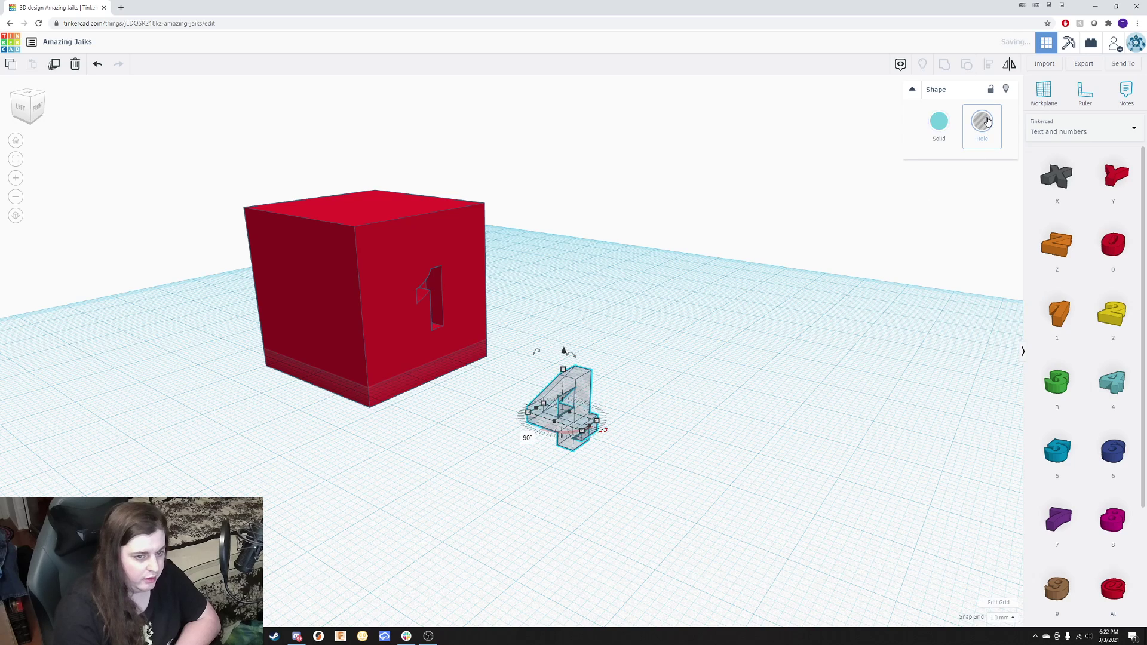
# Select the cube and the 4 hole, centre the 4 in the cube's face, and group them.
pyautogui.moveTo(742, 508); pyautogui.dragTo(346, 214)
pyautogui.click(990, 66)
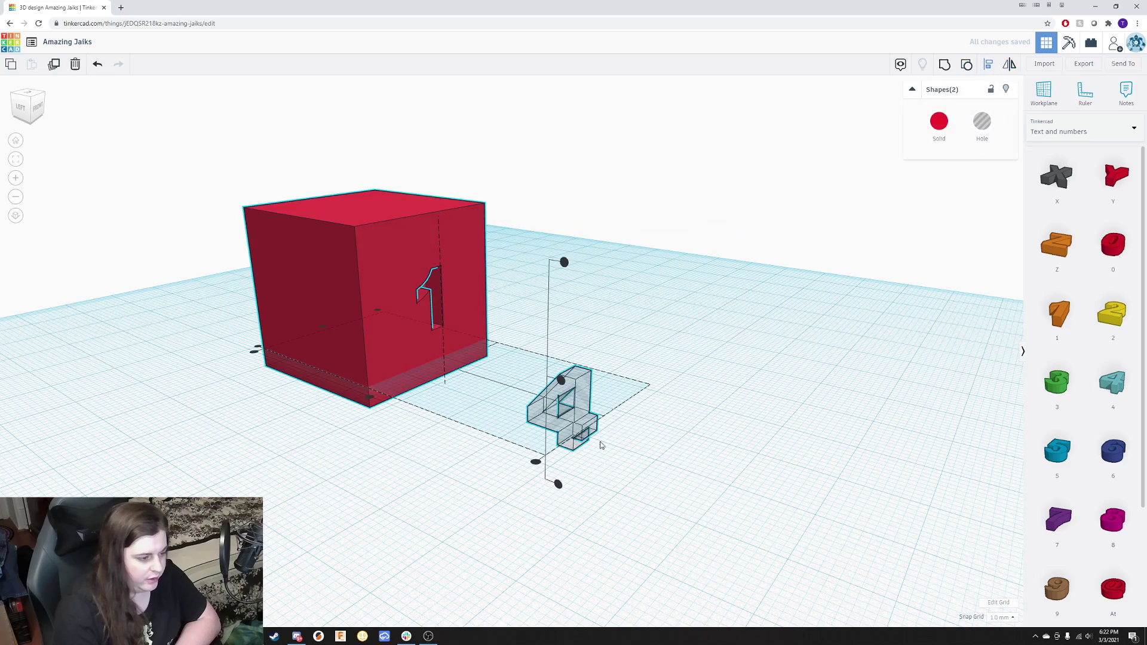
pyautogui.moveTo(487, 491); pyautogui.dragTo(290, 502, button='right')
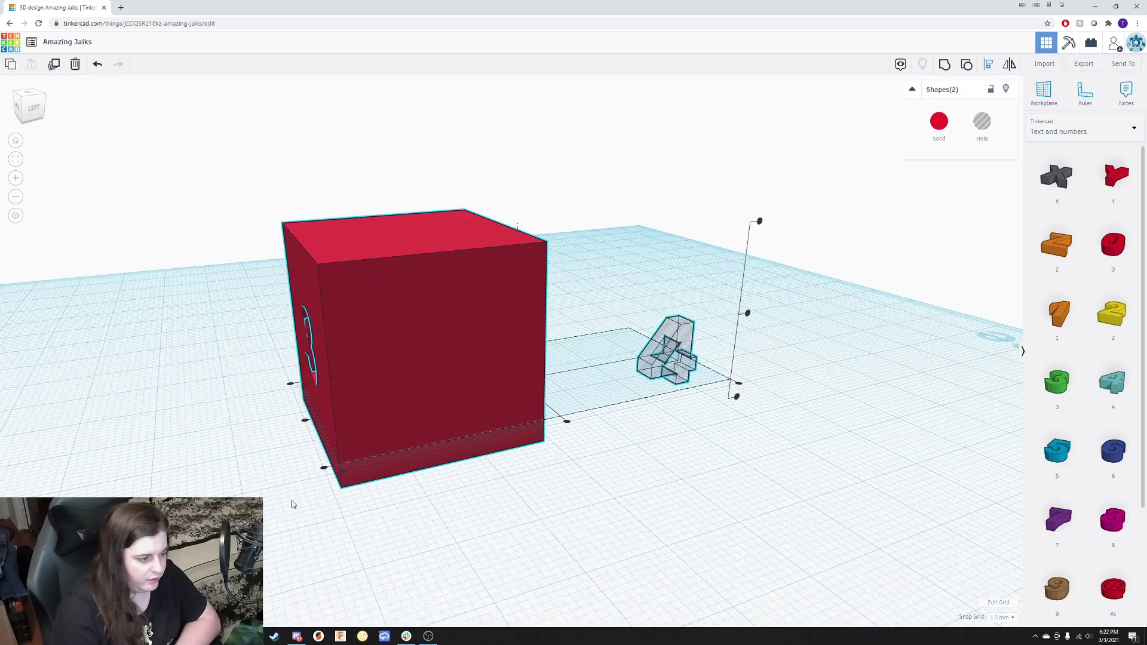
pyautogui.click(324, 470)
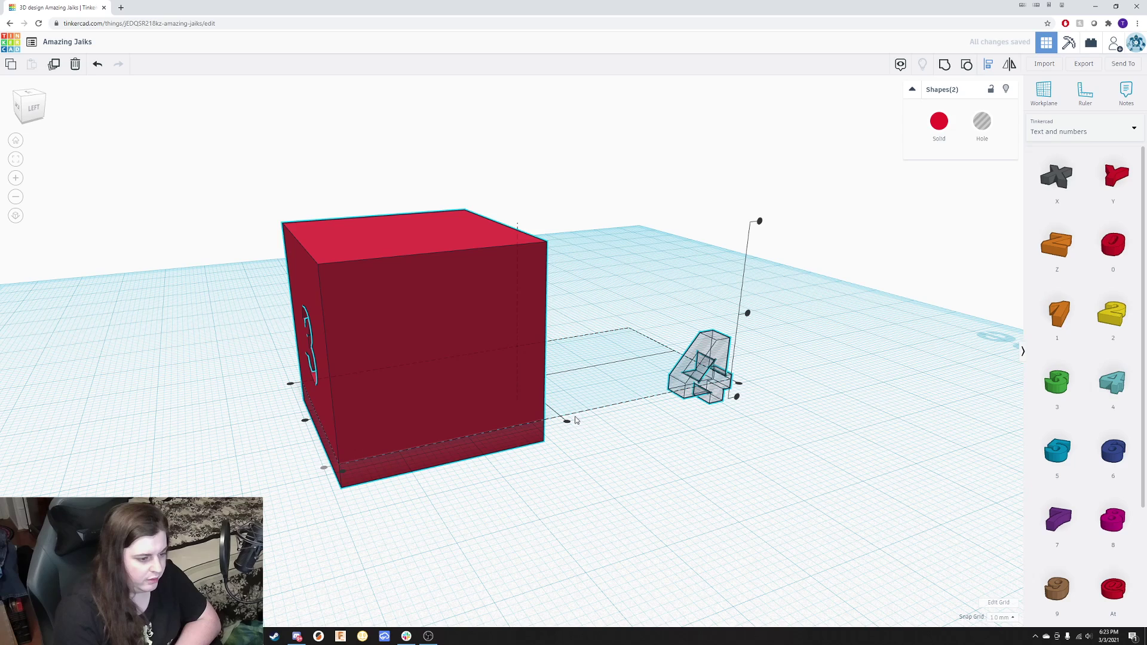
pyautogui.moveTo(567, 423)
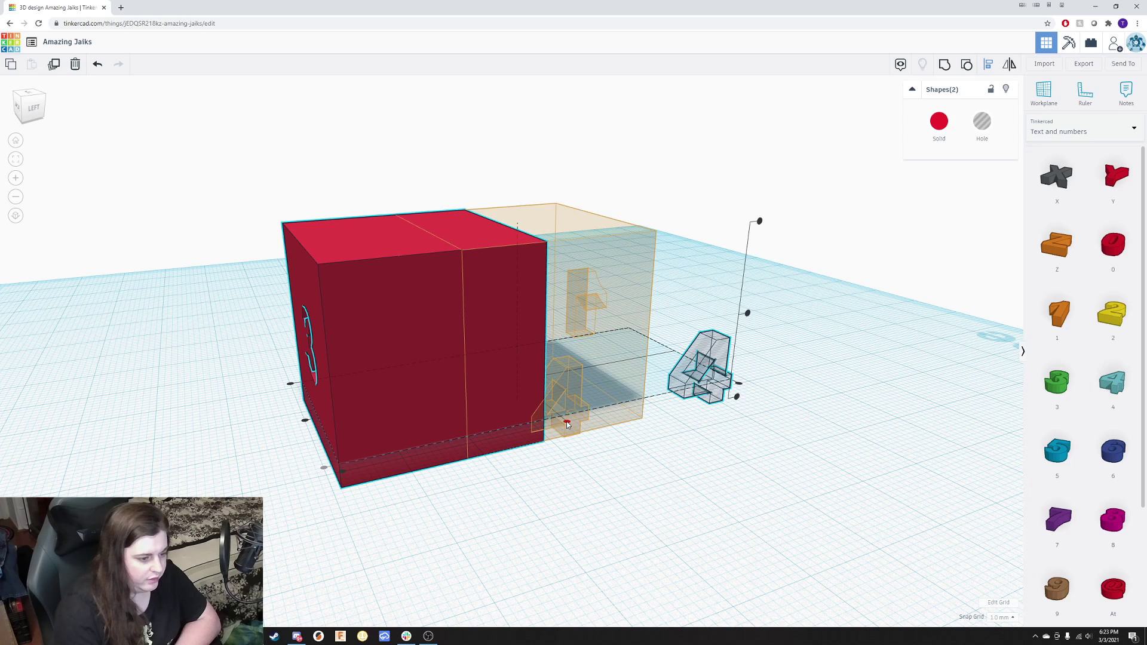
pyautogui.click(567, 424)
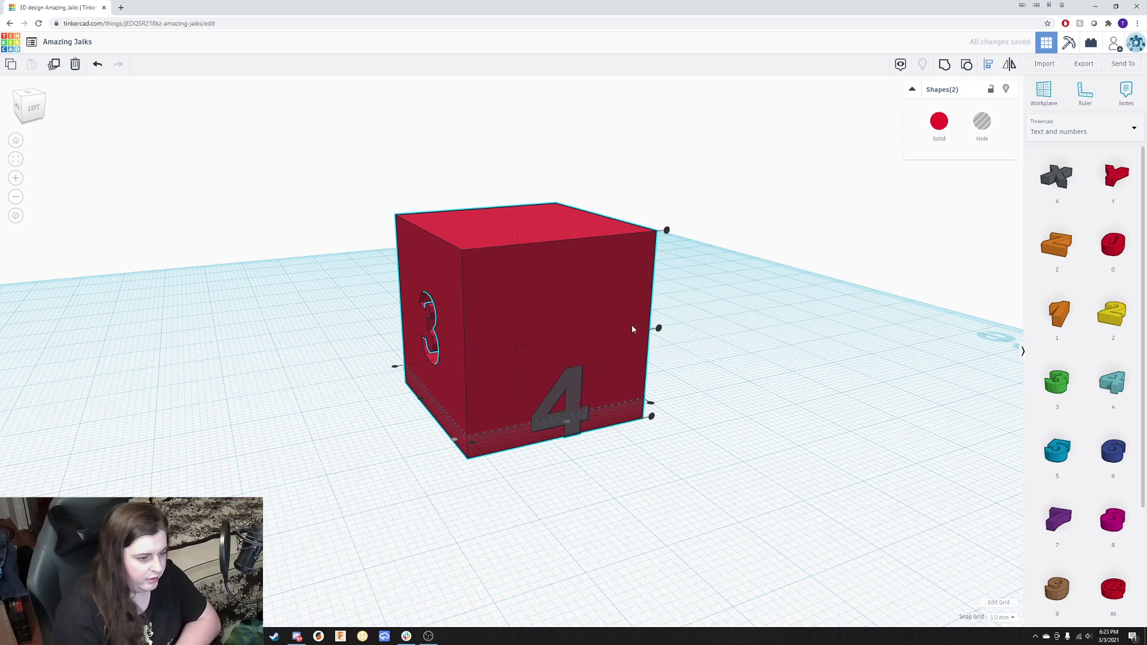
pyautogui.click(660, 328)
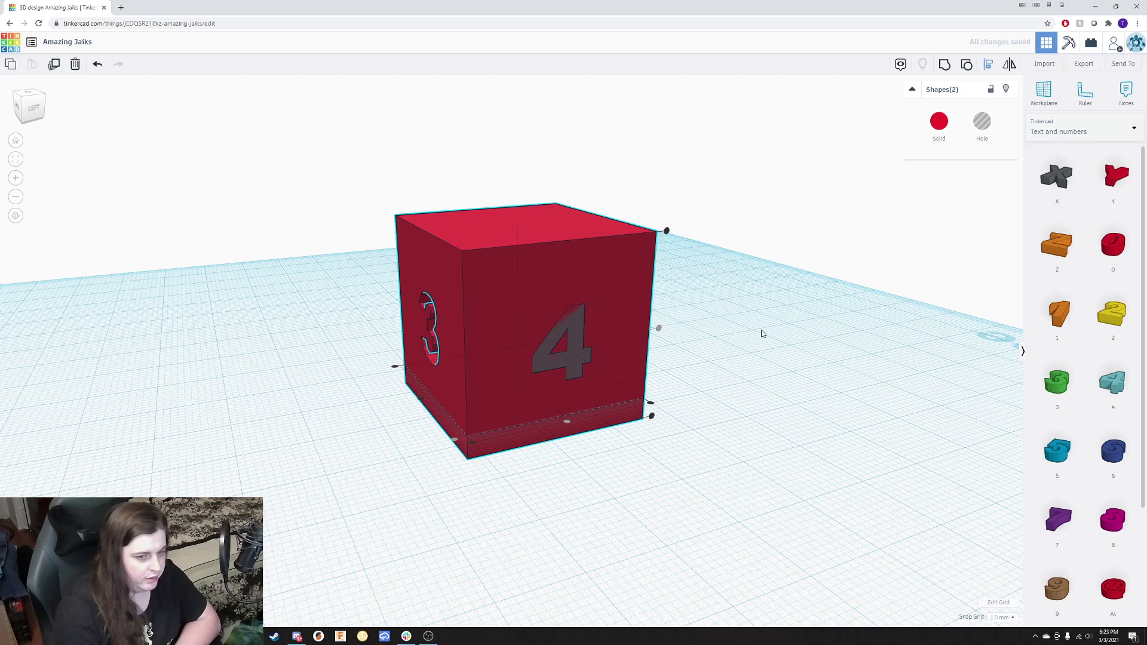
pyautogui.click(946, 64)
# Place a 5 shape in front of the red cube and set it to Hole.
pyautogui.moveTo(707, 336); pyautogui.dragTo(372, 408, button='right')
pyautogui.moveTo(1057, 451); pyautogui.dragTo(521, 535)
pyautogui.moveTo(521, 536); pyautogui.dragTo(496, 526, button='right')
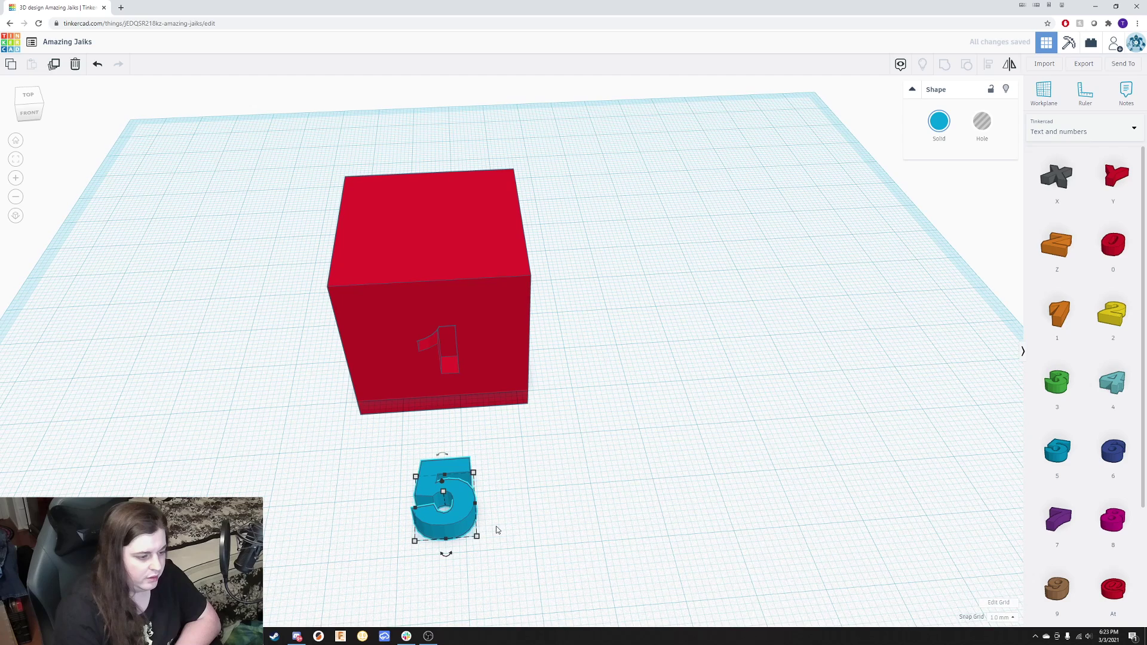
pyautogui.click(983, 122)
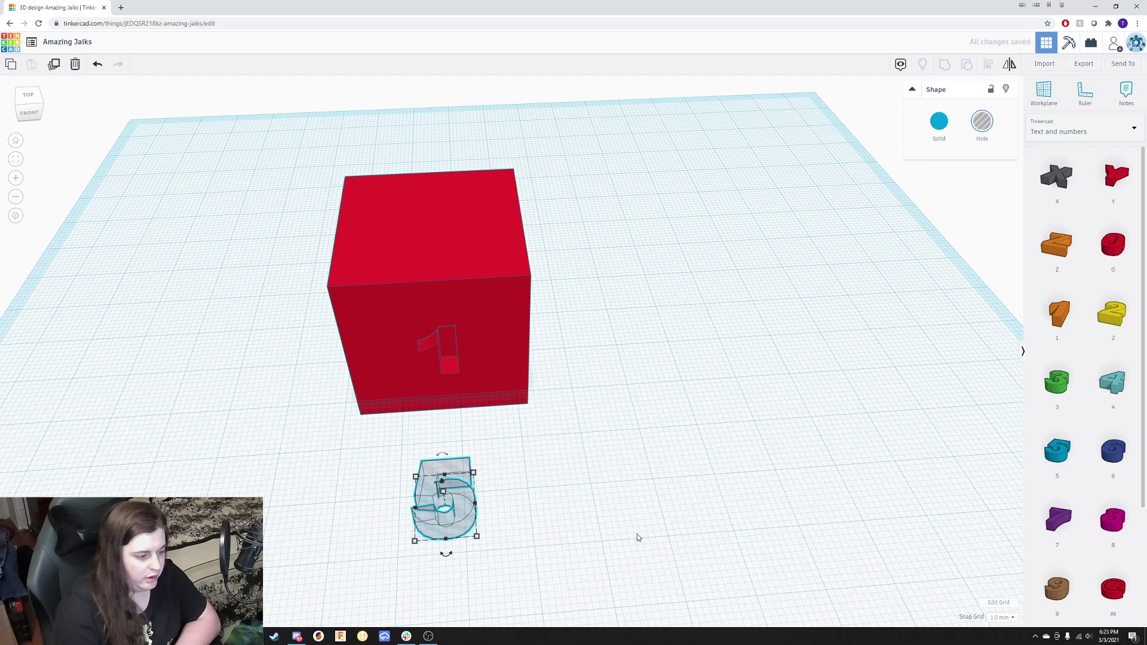
# Align the 5 hole with the cube, then group the two together.
pyautogui.moveTo(681, 530); pyautogui.dragTo(303, 131)
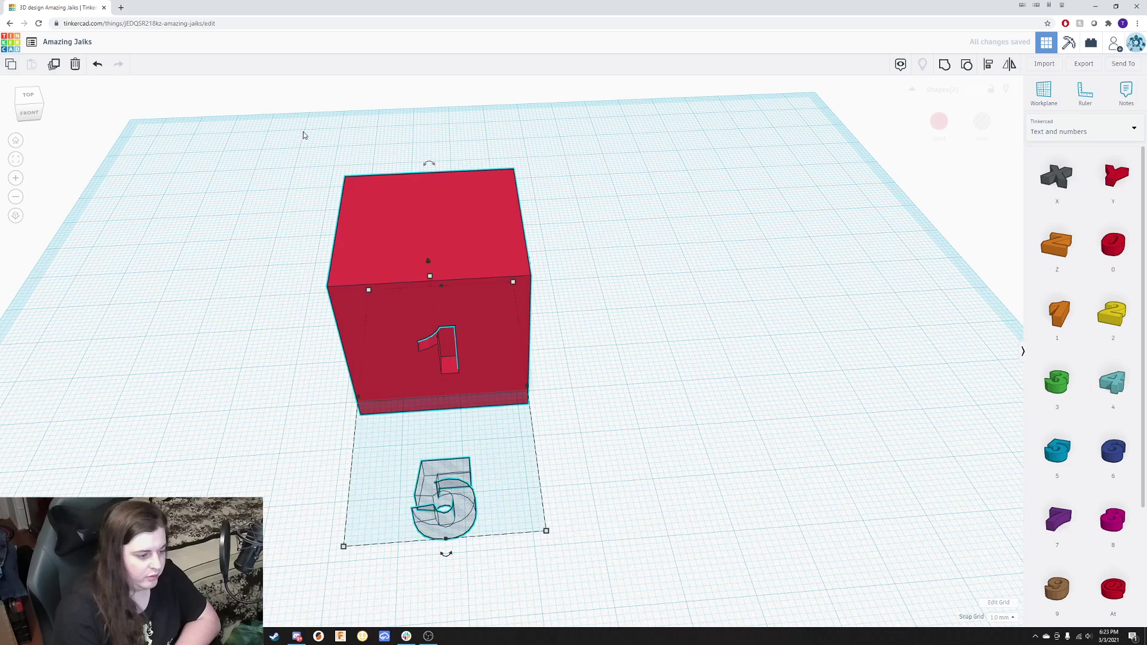
pyautogui.click(988, 64)
pyautogui.moveTo(853, 233); pyautogui.dragTo(588, 360, button='right')
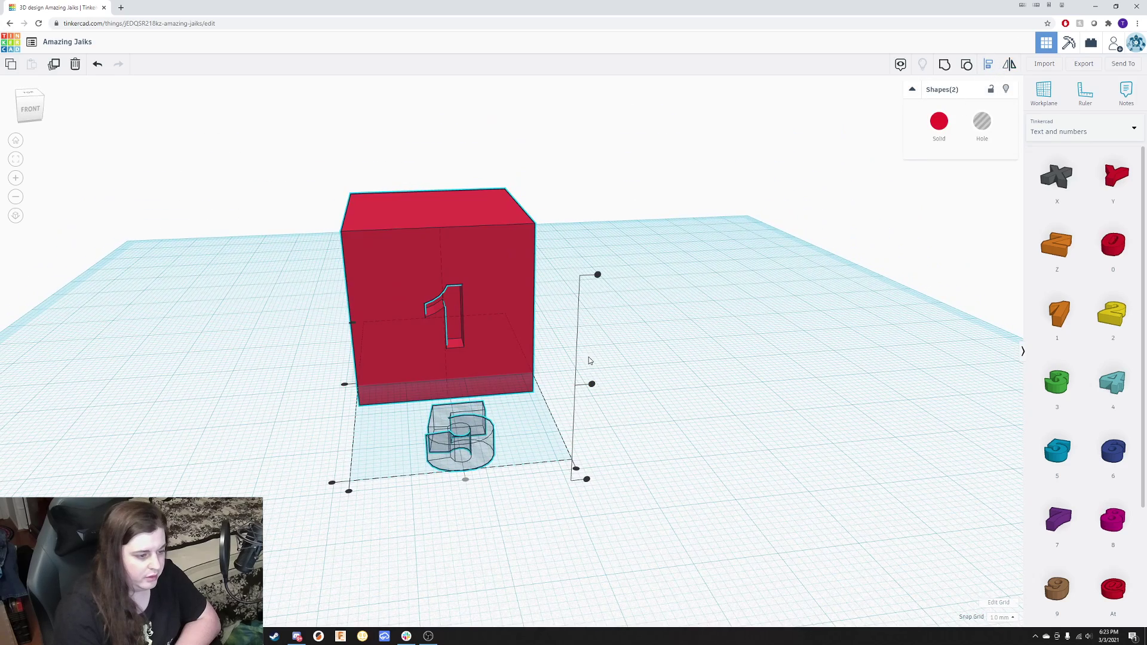
pyautogui.click(597, 275)
pyautogui.moveTo(427, 285); pyautogui.dragTo(653, 298, button='right')
pyautogui.moveTo(669, 396); pyautogui.dragTo(476, 421, button='right')
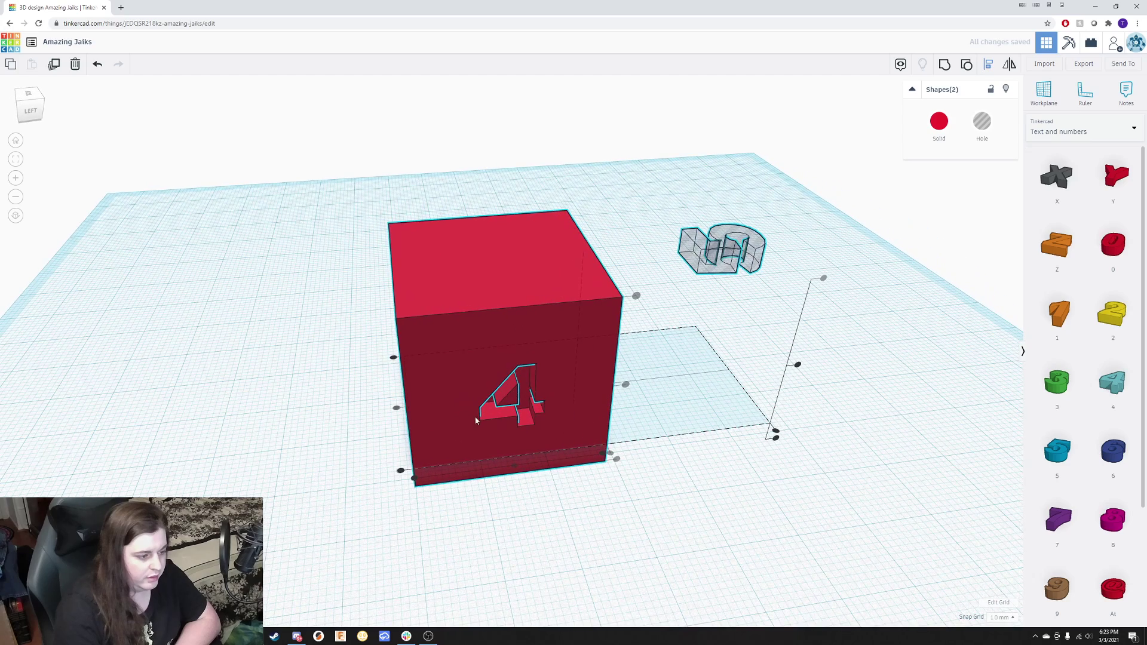
pyautogui.click(393, 408)
pyautogui.moveTo(809, 440); pyautogui.dragTo(403, 147)
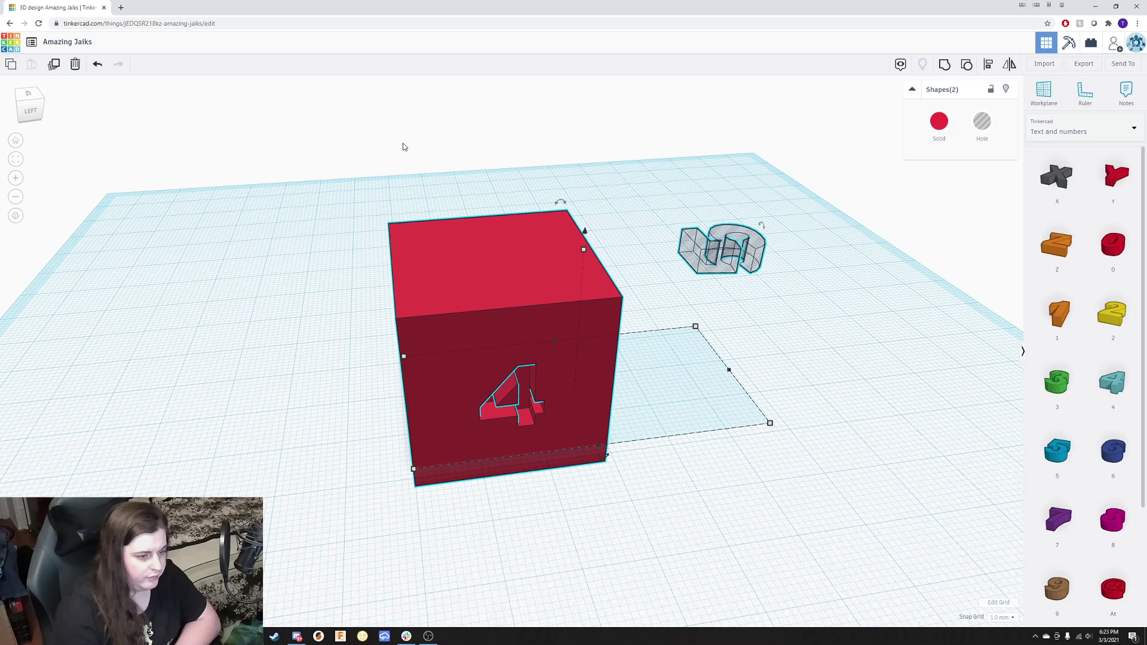
pyautogui.click(943, 66)
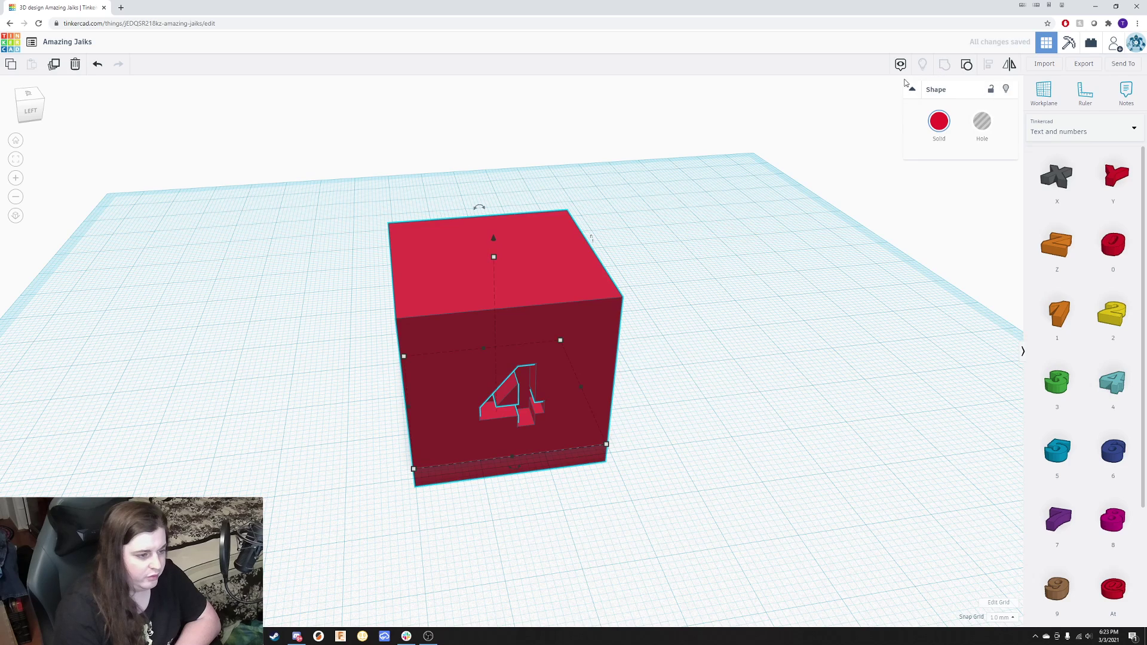
pyautogui.click(753, 276)
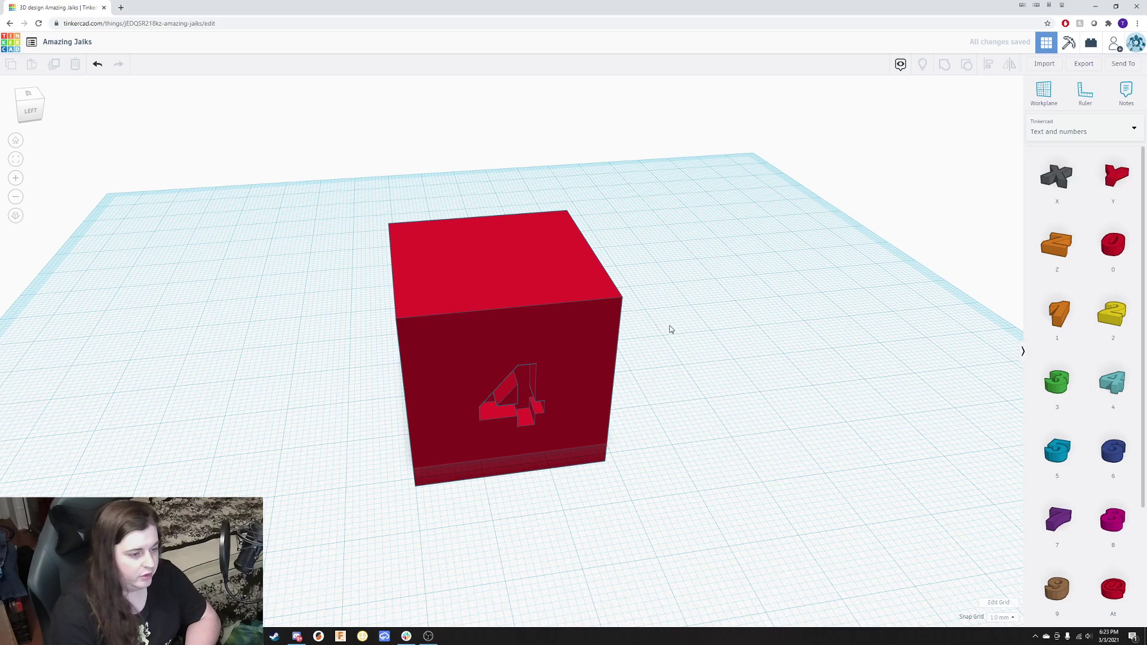
# Undo the grouping so the 5 hole is separate from the cube again.
pyautogui.moveTo(670, 329); pyautogui.dragTo(569, 356, button='right')
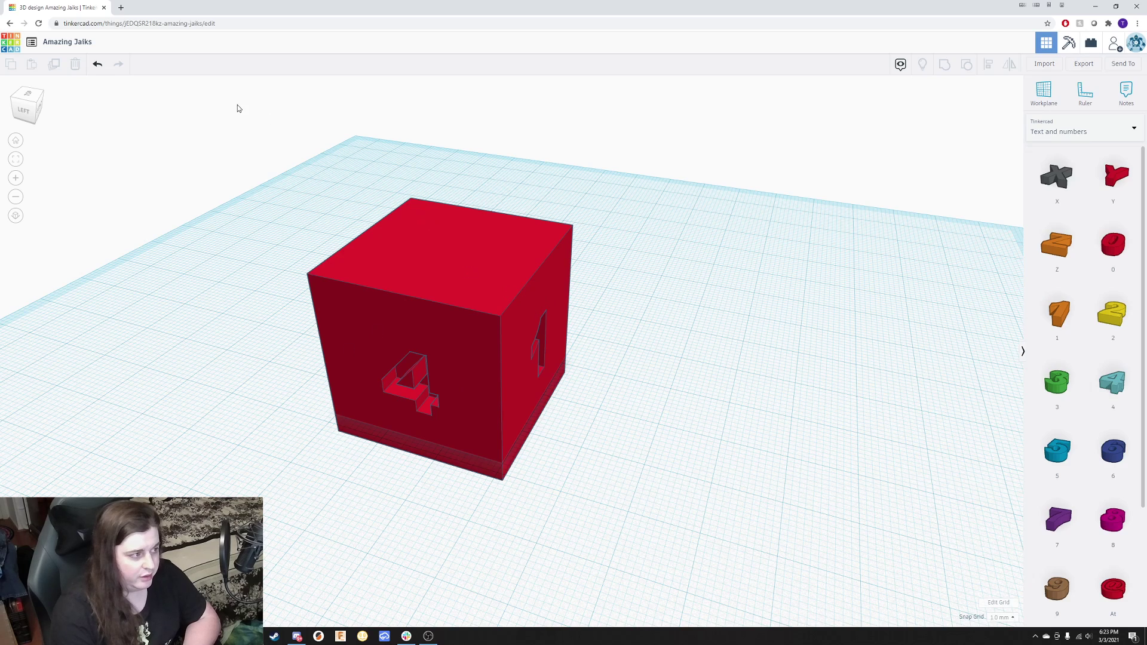
pyautogui.click(98, 67)
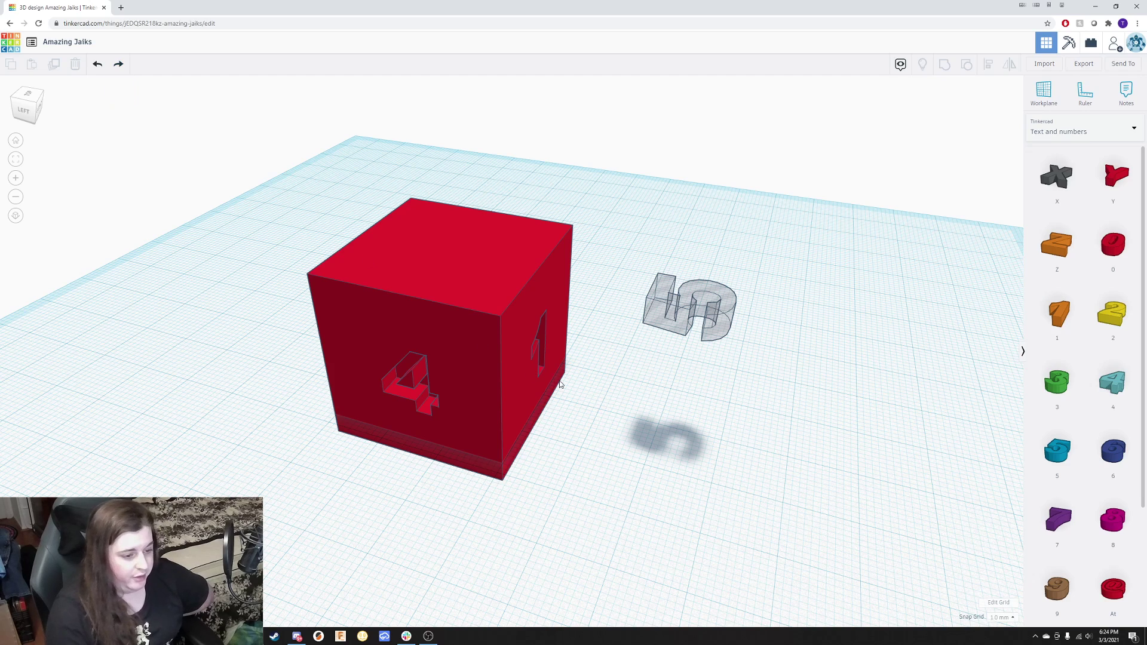
# Align the 5 hole into the cube's top face and group it into the die.
pyautogui.moveTo(816, 547); pyautogui.dragTo(503, 207)
pyautogui.click(989, 64)
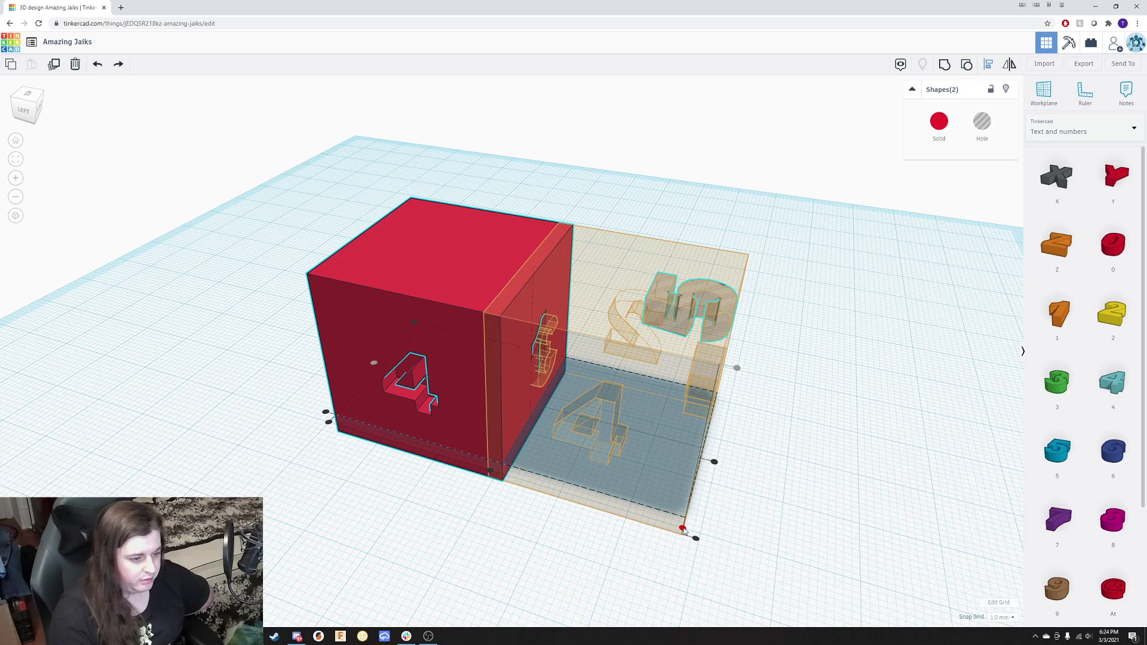
pyautogui.click(490, 475)
pyautogui.moveTo(284, 465); pyautogui.dragTo(543, 425, button='right')
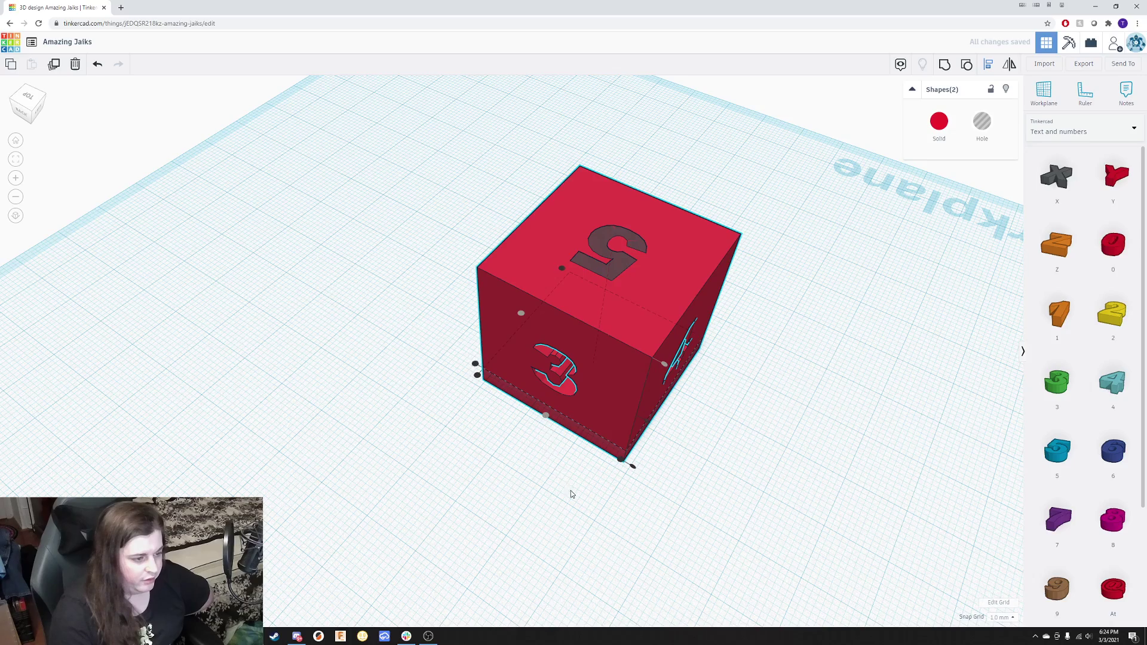
pyautogui.moveTo(571, 490); pyautogui.dragTo(356, 465, button='right')
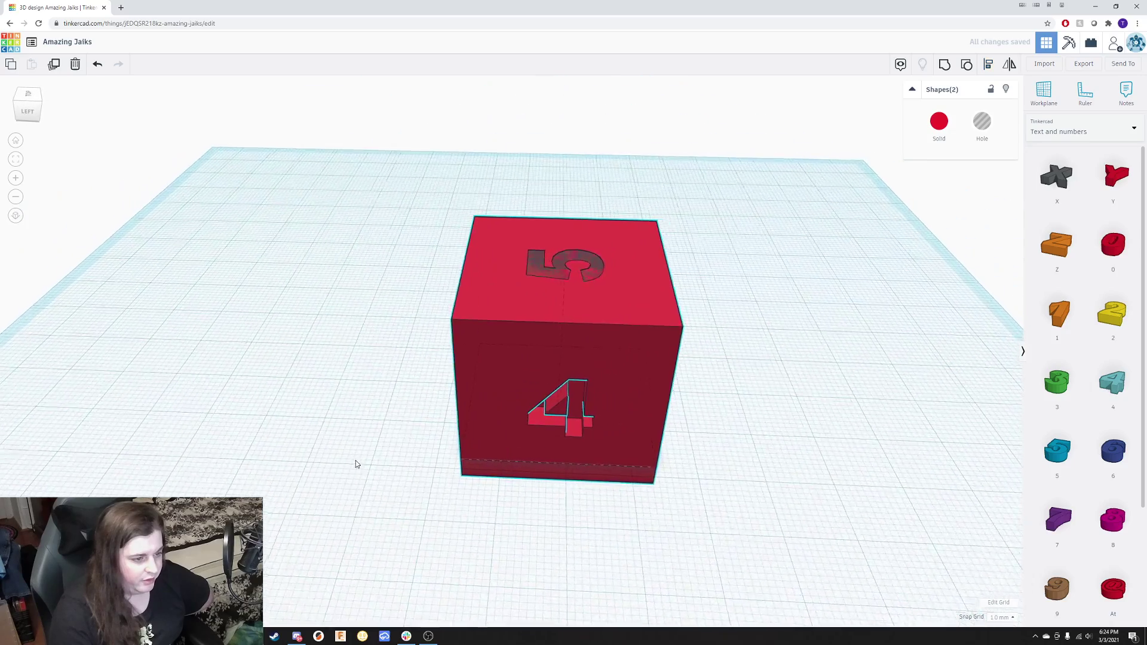
pyautogui.click(945, 66)
pyautogui.moveTo(858, 361); pyautogui.dragTo(548, 402, button='right')
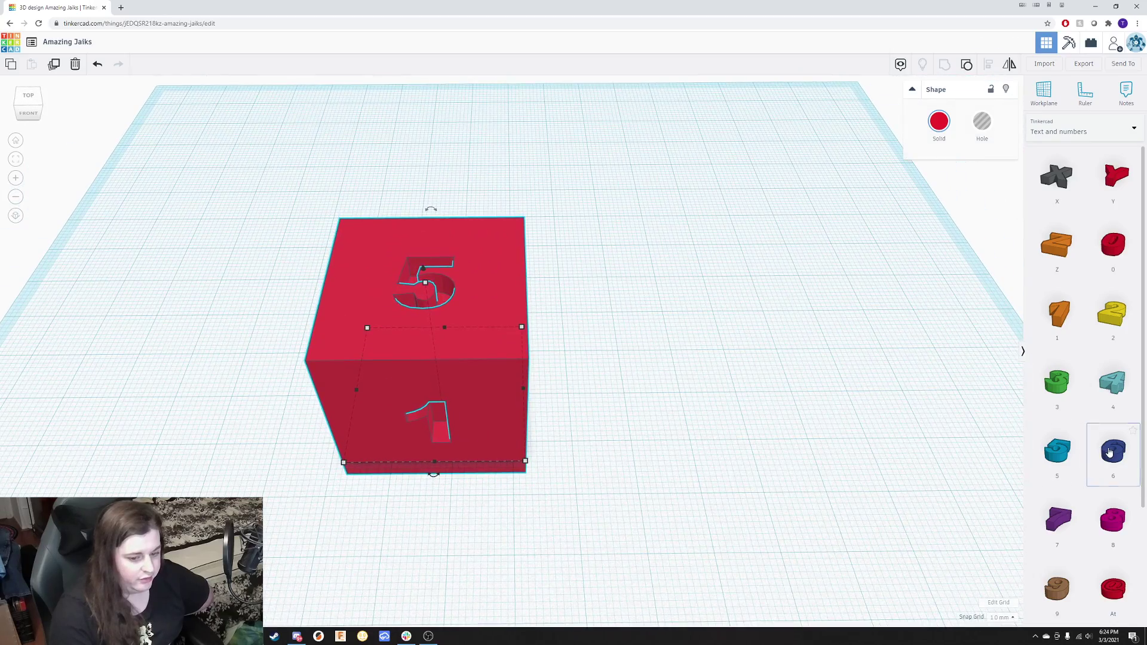
# Add a 6 beside the cube, flip it to -180°, and set it to Hole.
pyautogui.moveTo(1111, 449); pyautogui.dragTo(699, 460)
pyautogui.moveTo(699, 460); pyautogui.dragTo(769, 426, button='right')
pyautogui.moveTo(704, 372); pyautogui.dragTo(700, 416)
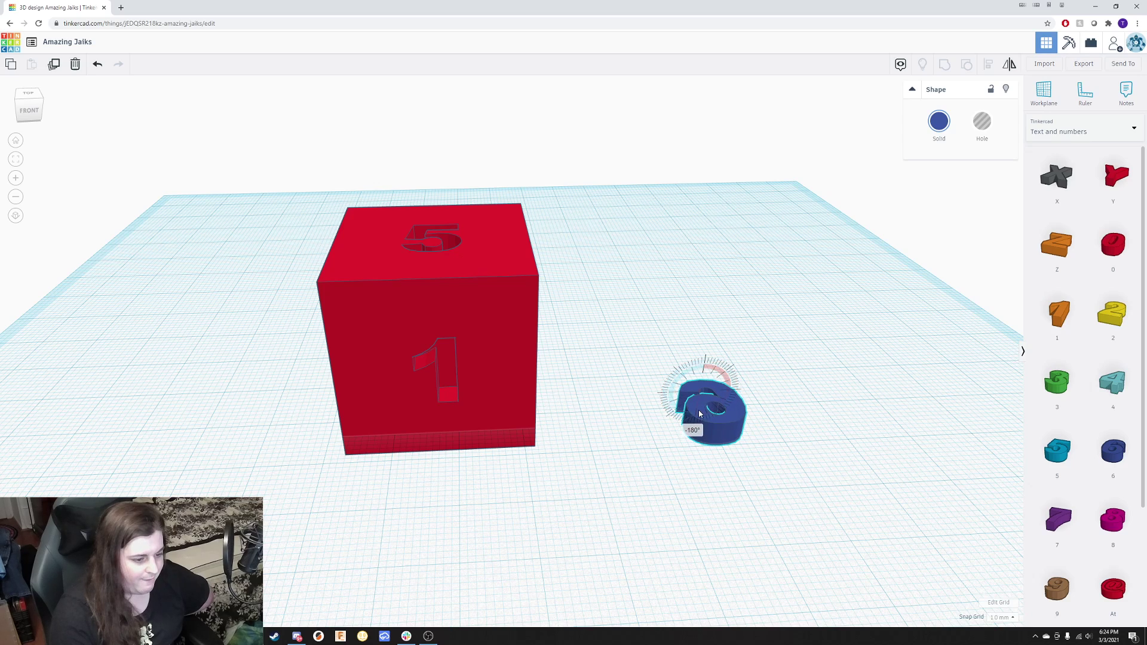
pyautogui.moveTo(700, 414); pyautogui.dragTo(701, 414)
pyautogui.click(765, 498)
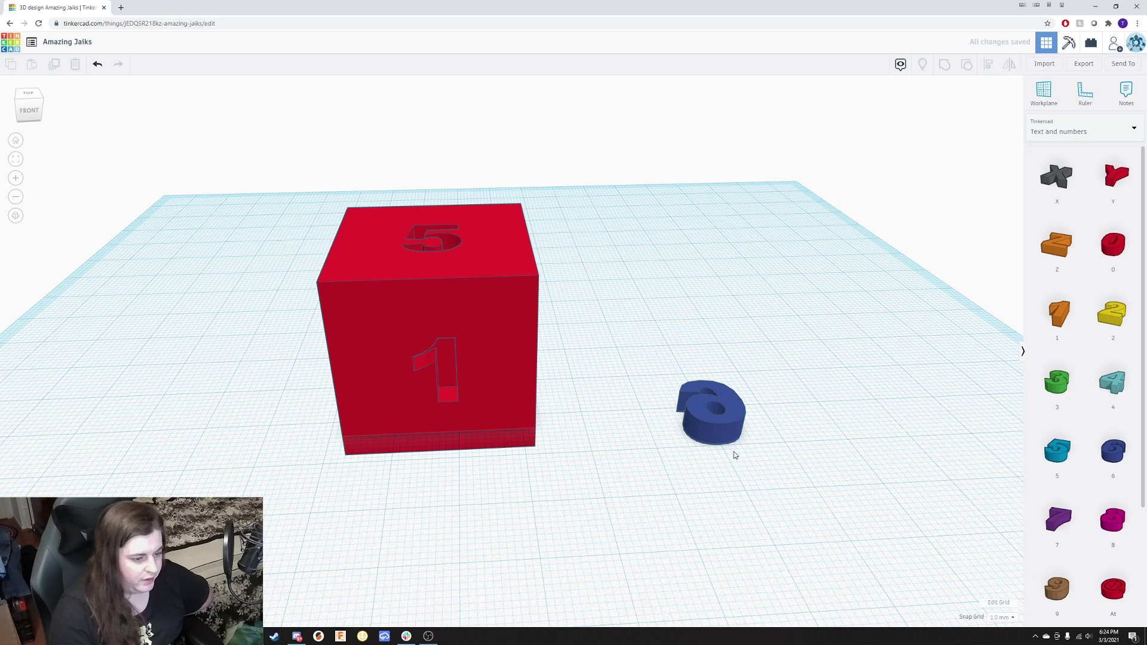
pyautogui.click(717, 419)
pyautogui.click(980, 123)
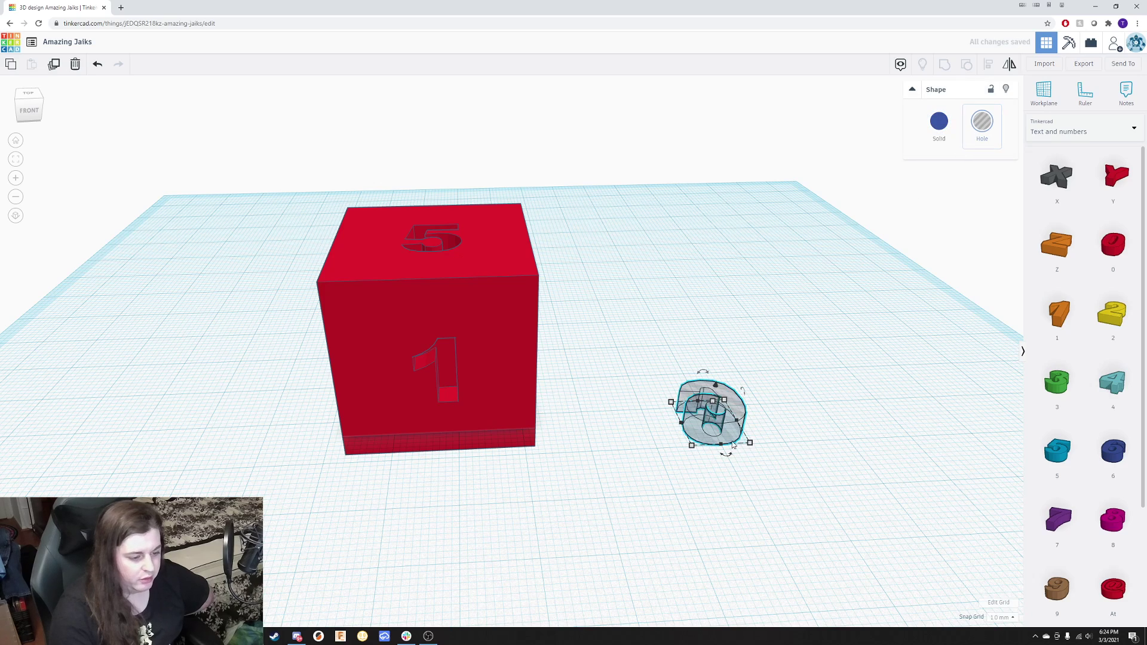
pyautogui.click(787, 556)
# Select the 6 hole with the cube and centre it using Align.
pyautogui.moveTo(846, 552); pyautogui.dragTo(327, 172)
pyautogui.click(988, 64)
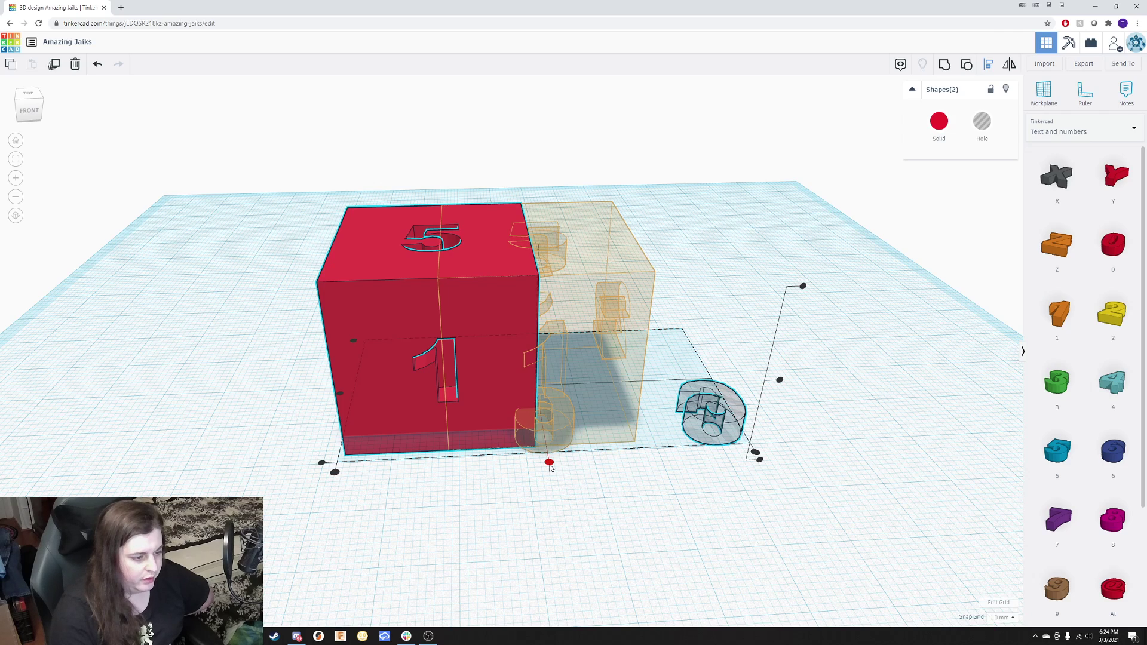
pyautogui.click(550, 463)
pyautogui.moveTo(328, 434); pyautogui.dragTo(491, 427, button='right')
pyautogui.click(492, 425)
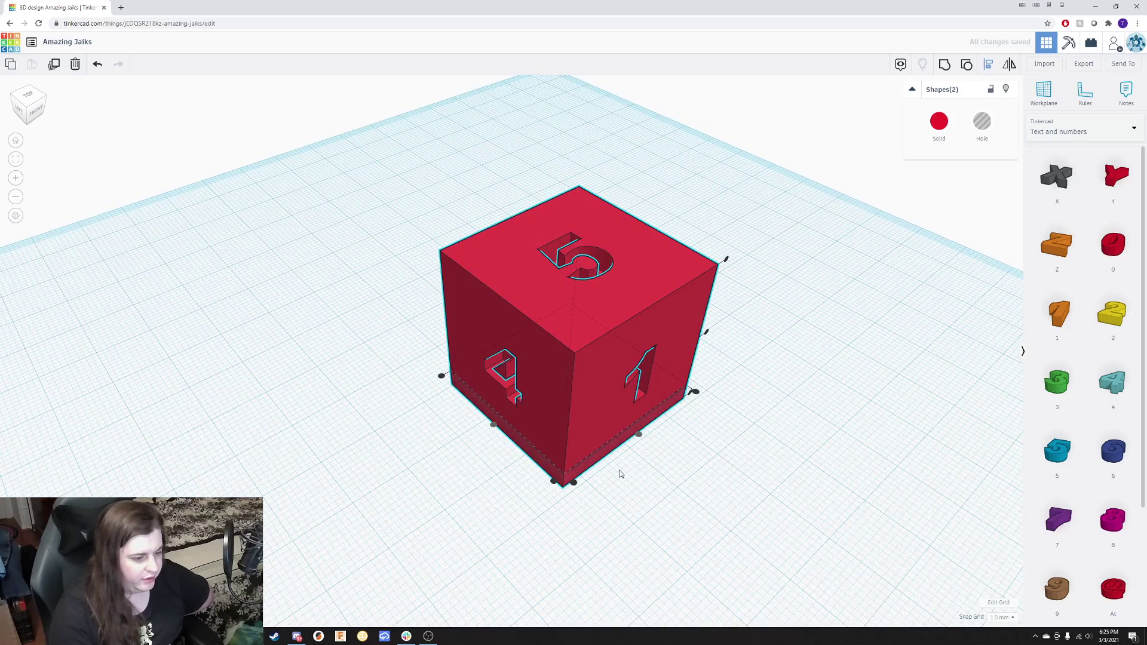
pyautogui.moveTo(638, 479); pyautogui.dragTo(651, 409, button='right')
pyautogui.press('l')
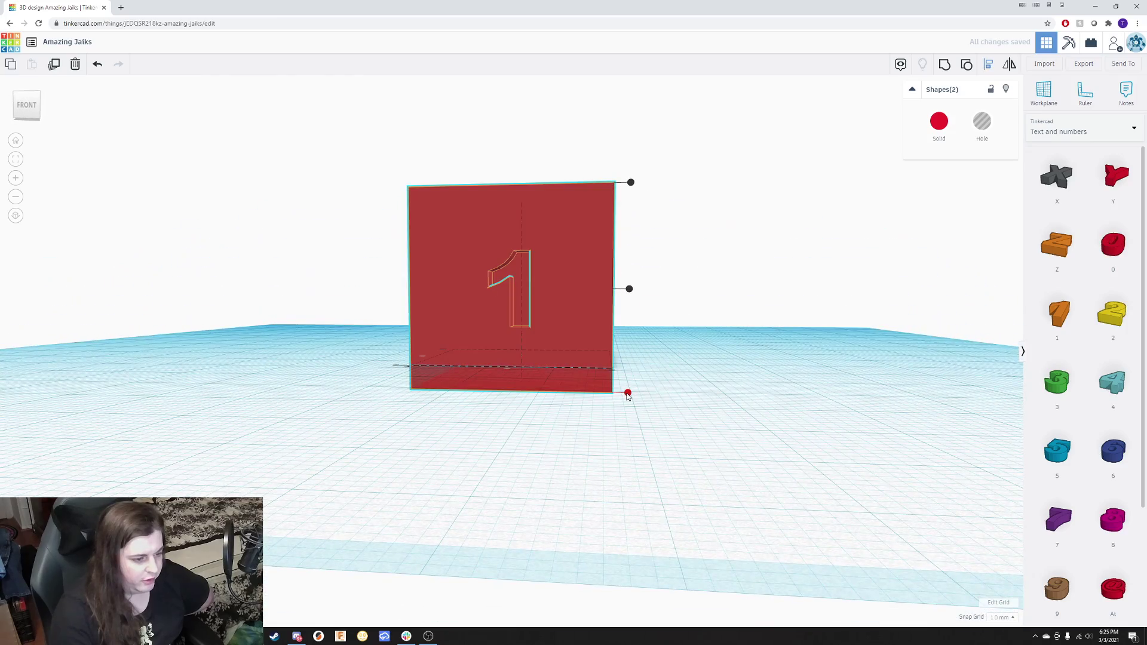
pyautogui.moveTo(614, 477); pyautogui.dragTo(794, 445, button='right')
# Group the 6 hole into the die and set its elevation to 0.00.
pyautogui.click(945, 64)
pyautogui.moveTo(639, 304); pyautogui.dragTo(602, 345, button='right')
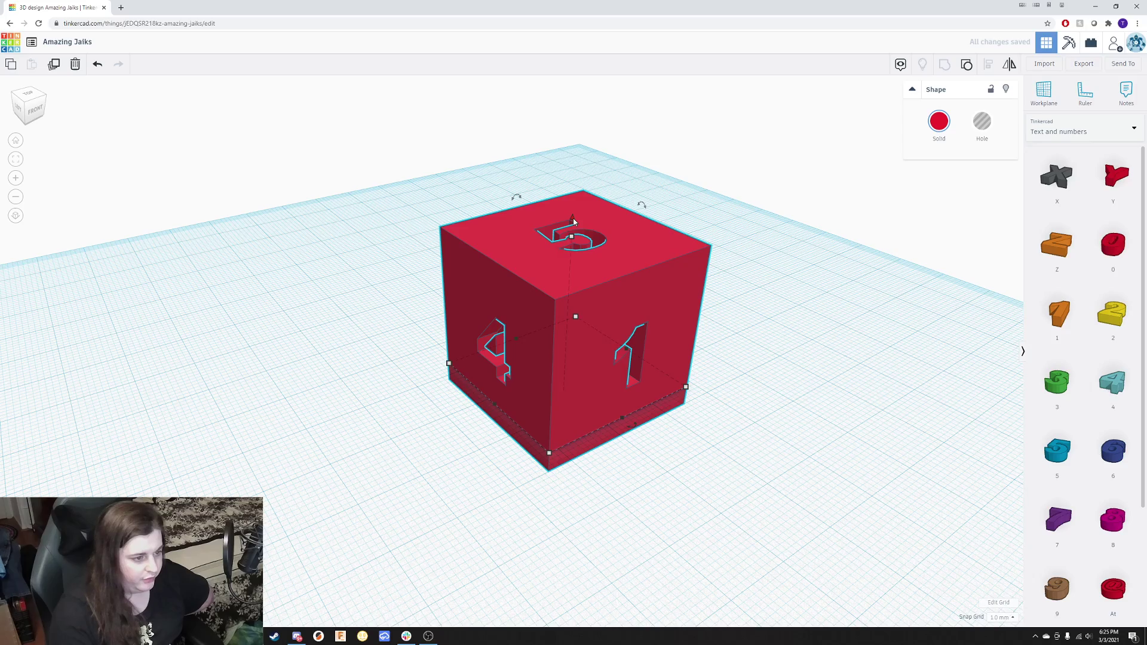
pyautogui.scroll(5, 585, 238)
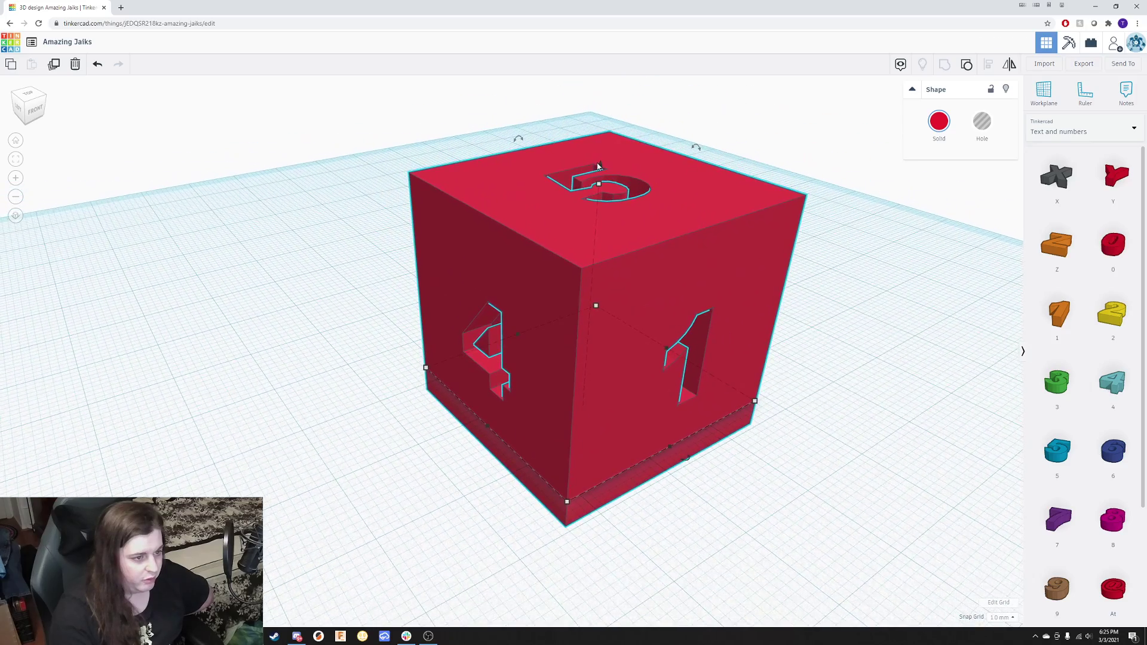
pyautogui.moveTo(601, 167); pyautogui.dragTo(601, 133)
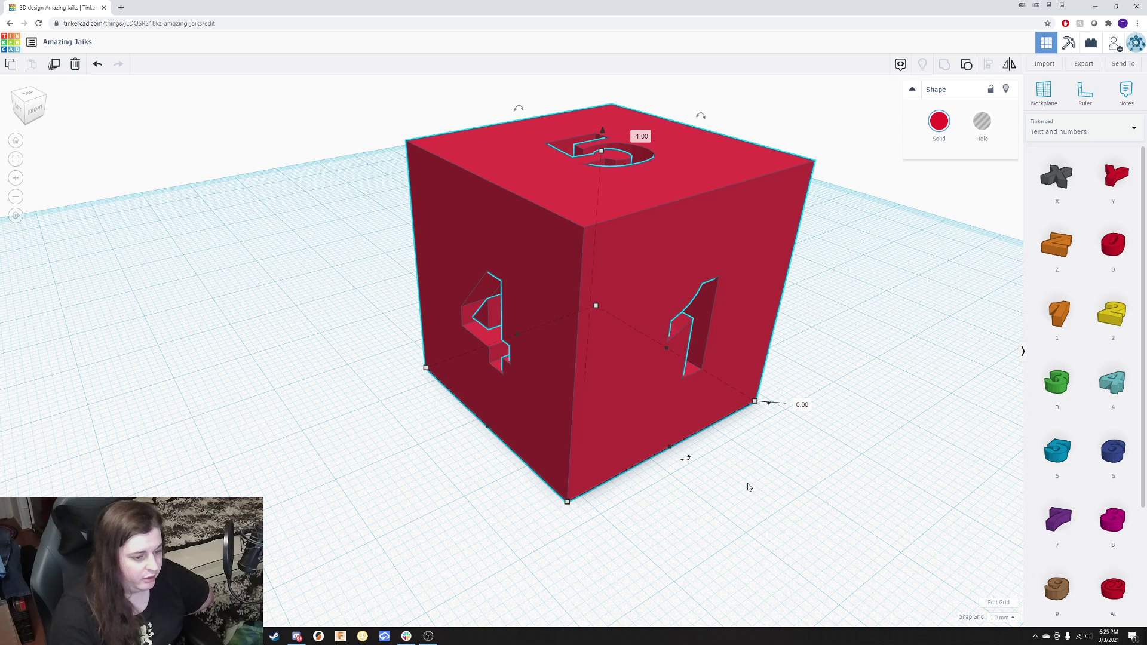
pyautogui.scroll(-3, 747, 478)
pyautogui.scroll(2, 732, 442)
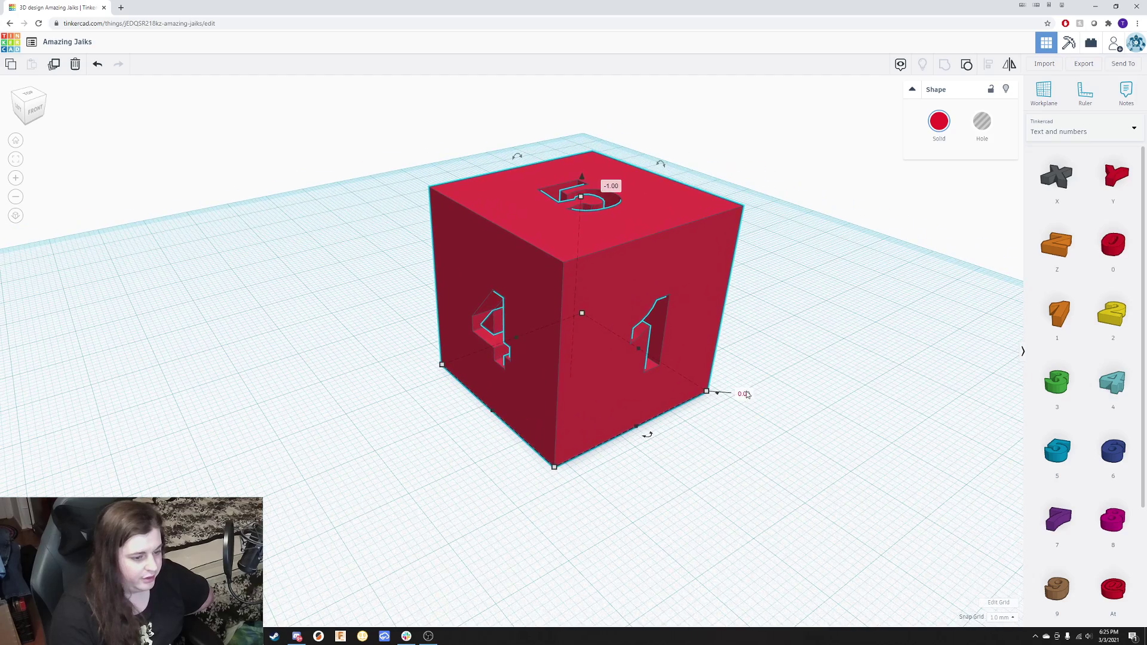
# Deselect the die and orbit around it to inspect the recessed 5, 4 and 1 faces.
pyautogui.click(453, 516)
pyautogui.moveTo(458, 525); pyautogui.dragTo(645, 374, button='right')
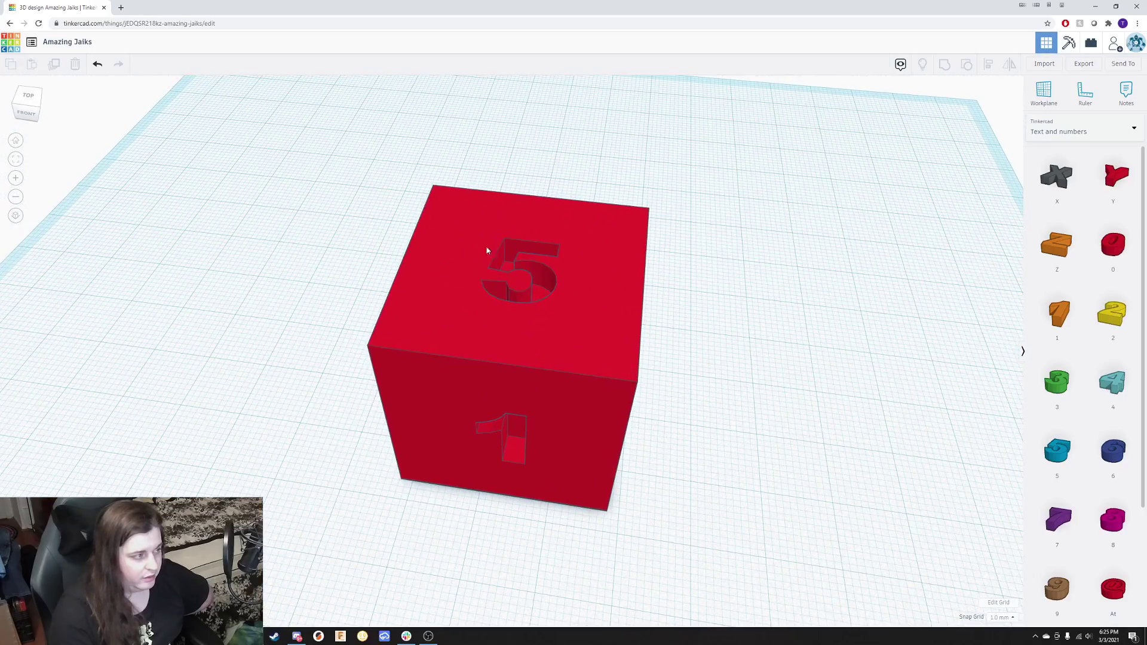
pyautogui.moveTo(153, 83); pyautogui.dragTo(603, 256, button='right')
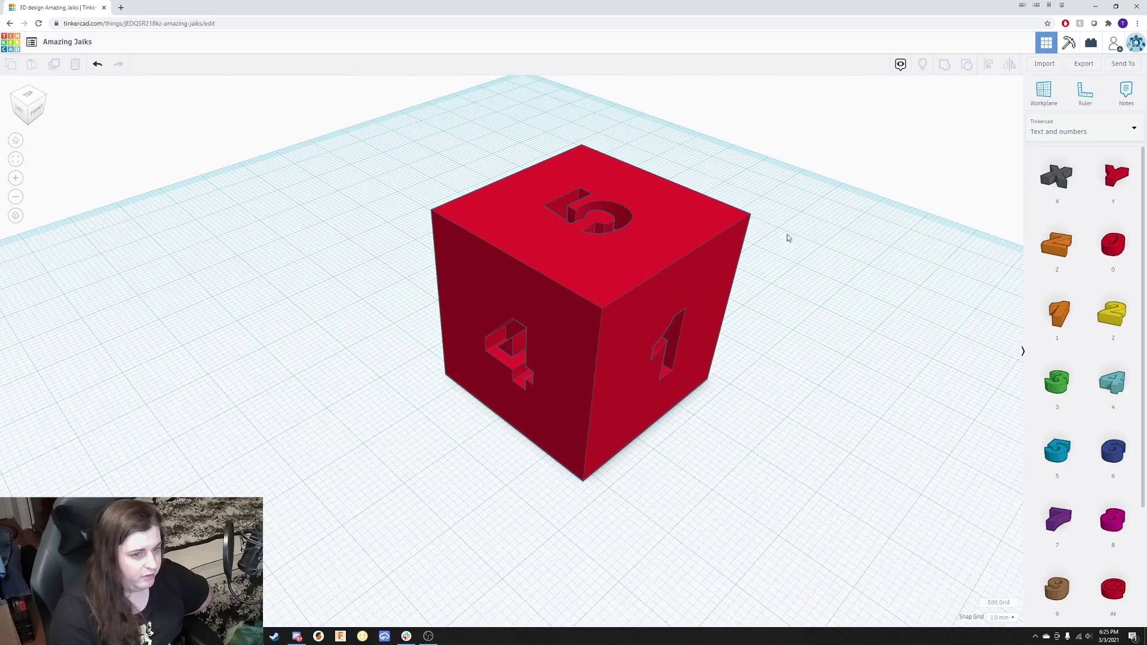
pyautogui.moveTo(462, 353); pyautogui.dragTo(333, 287, button='right')
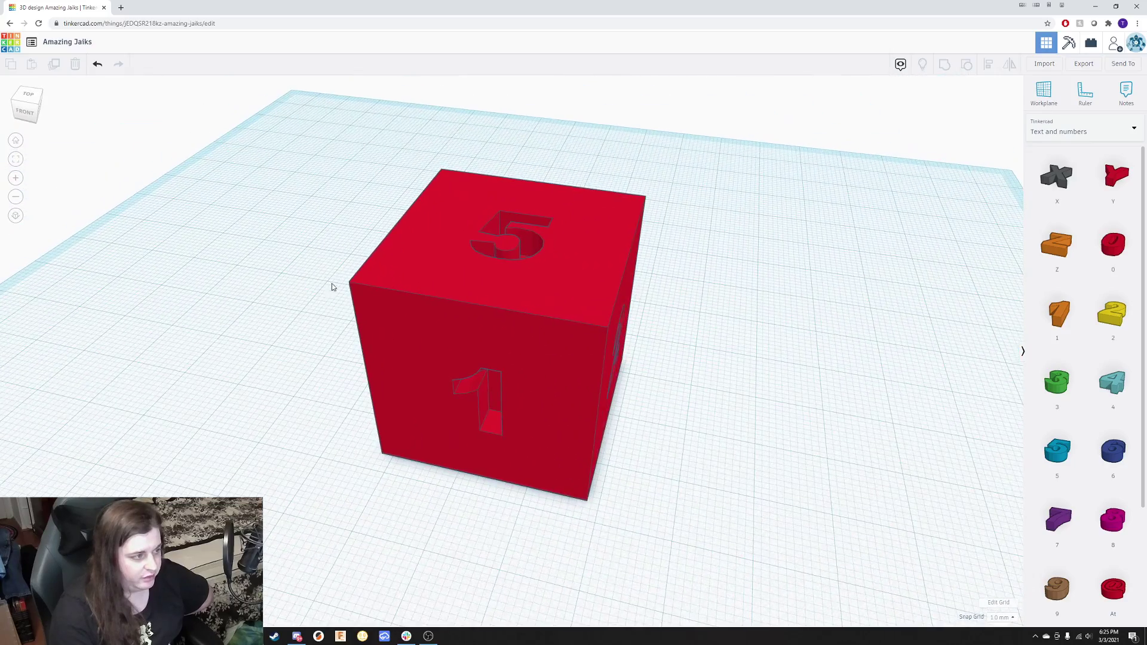
# Change the design title to 'Six Sided Die' and confirm it.
pyautogui.click(84, 46)
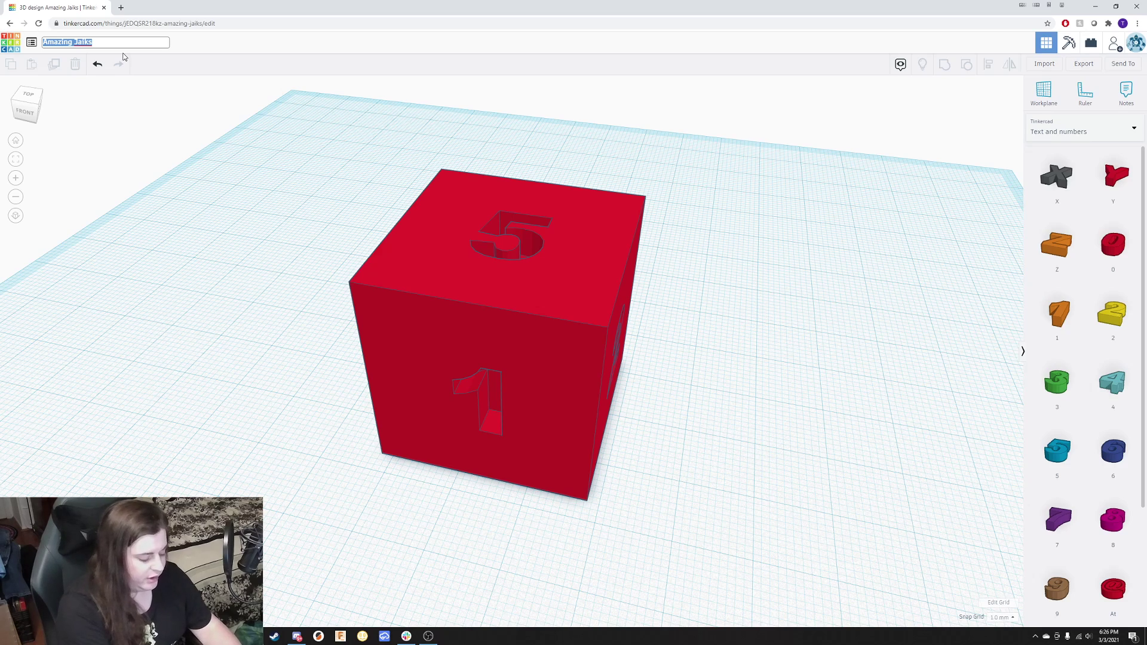
pyautogui.write('Six Sided Die')
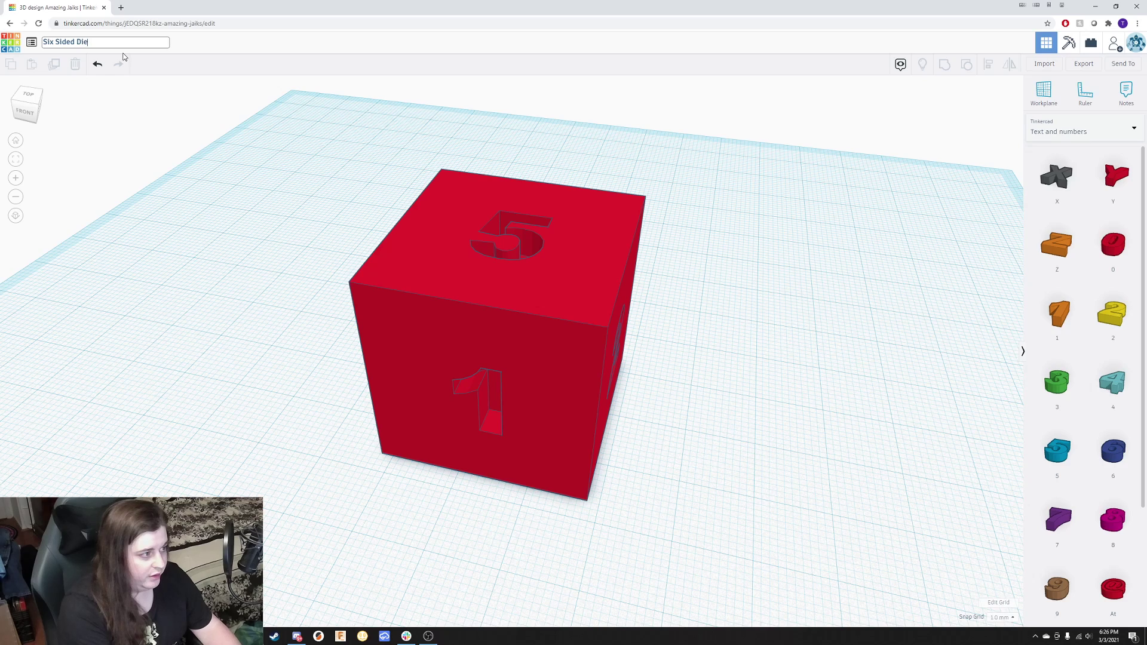
pyautogui.press('Return')
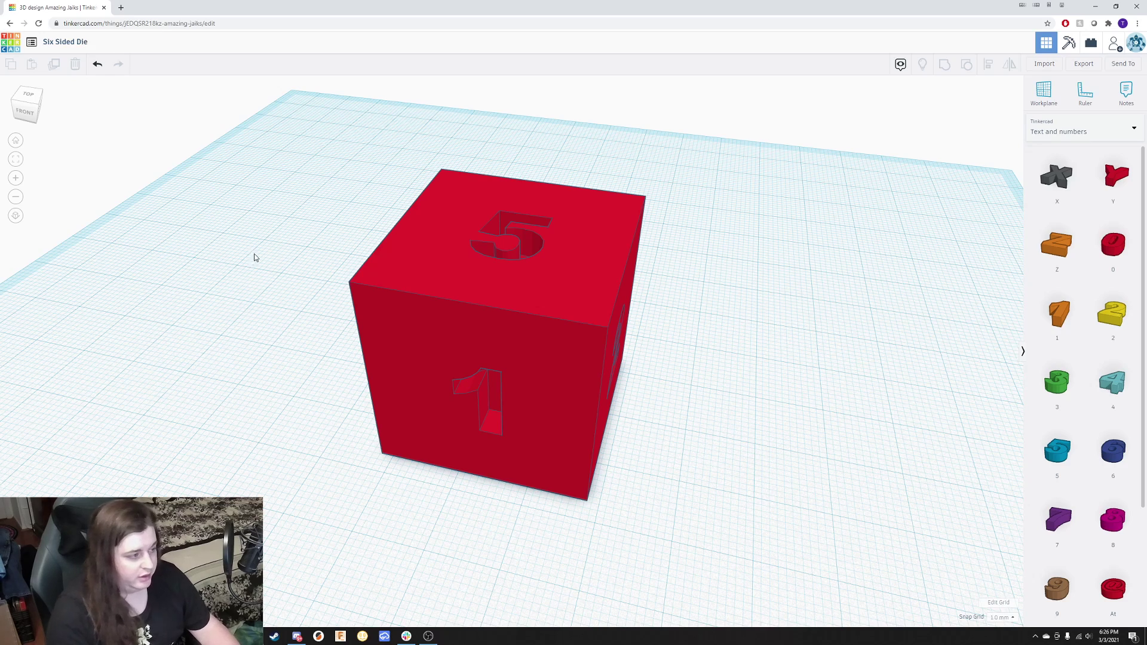
pyautogui.scroll(-3, 272, 278)
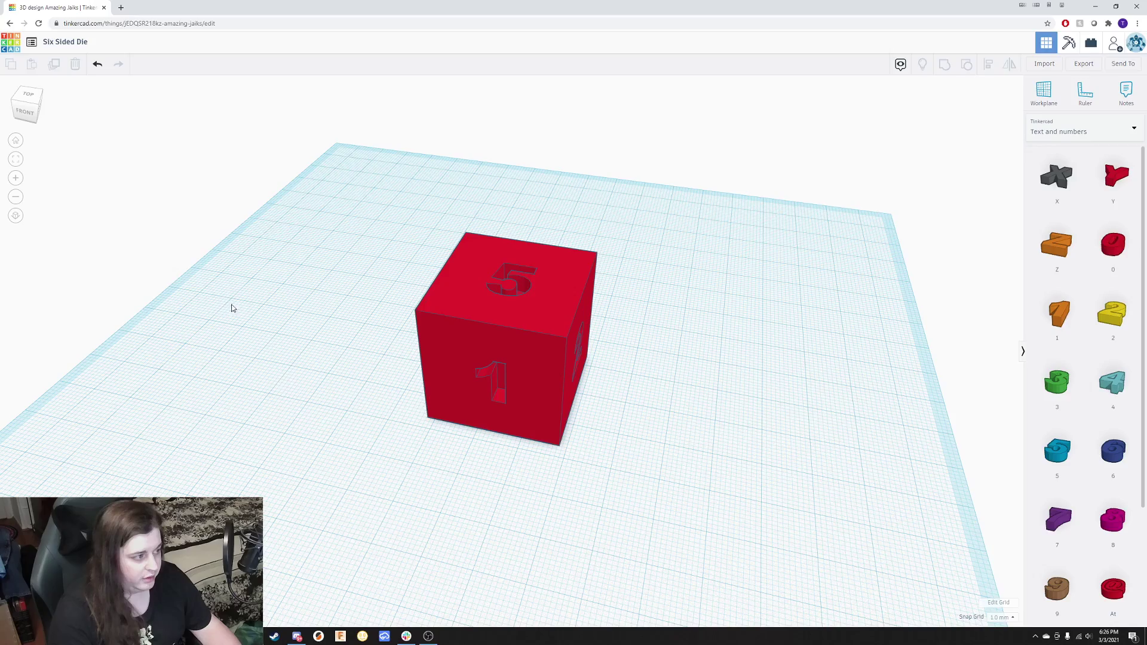
pyautogui.moveTo(374, 369); pyautogui.dragTo(696, 274, button='right')
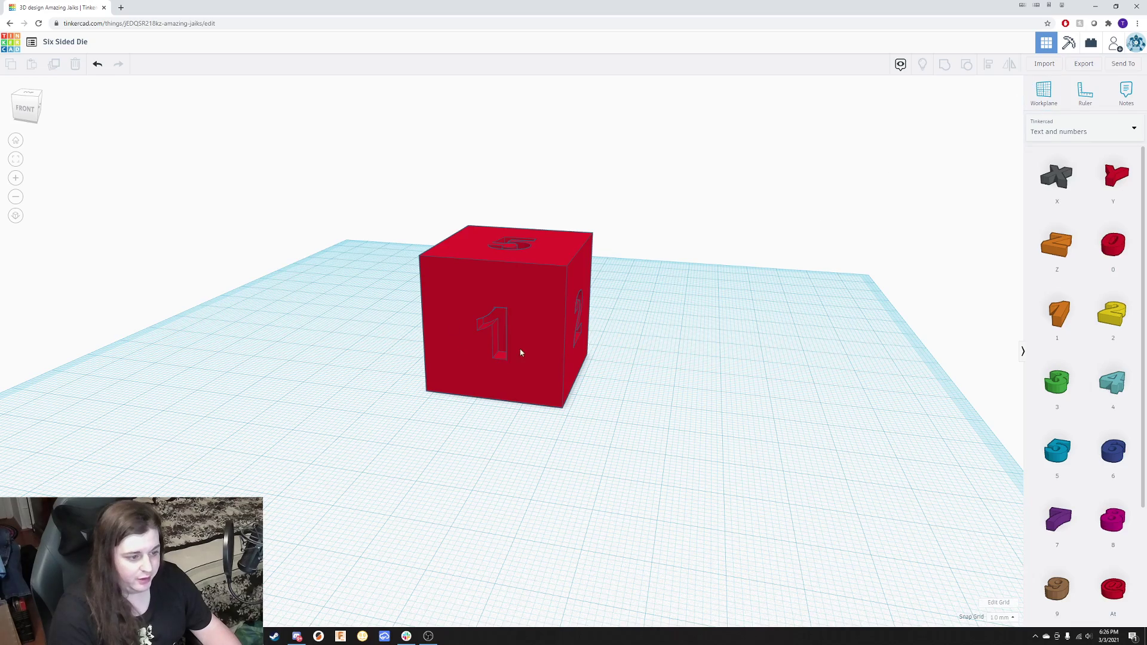
pyautogui.moveTo(326, 444); pyautogui.dragTo(520, 472, button='right')
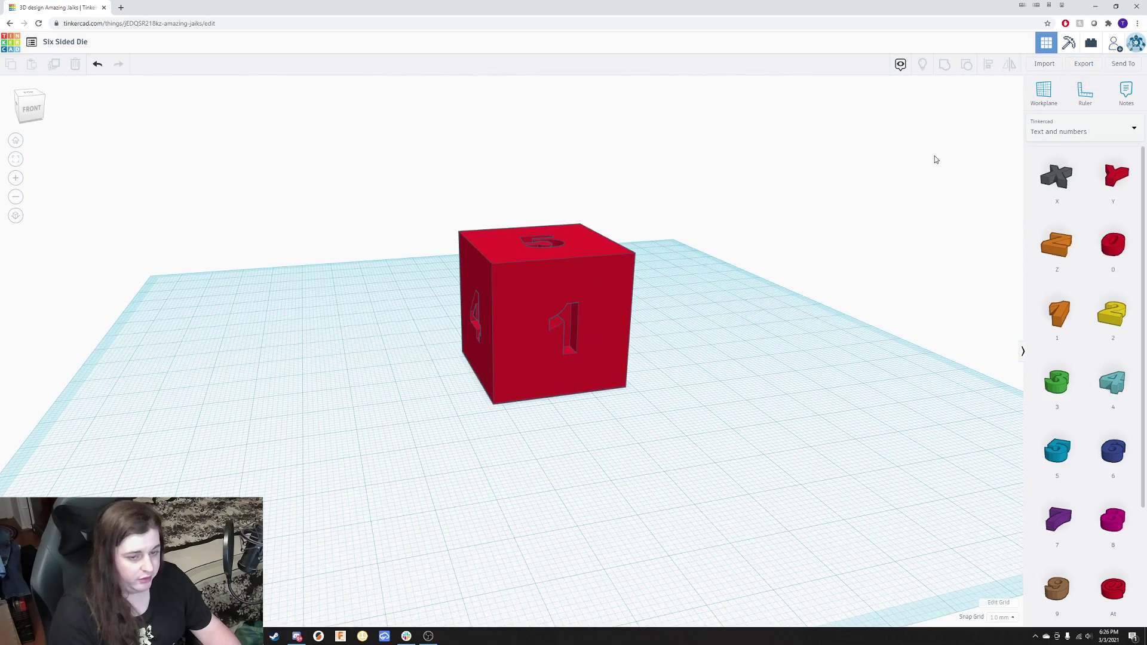
pyautogui.moveTo(859, 210); pyautogui.dragTo(905, 146, button='right')
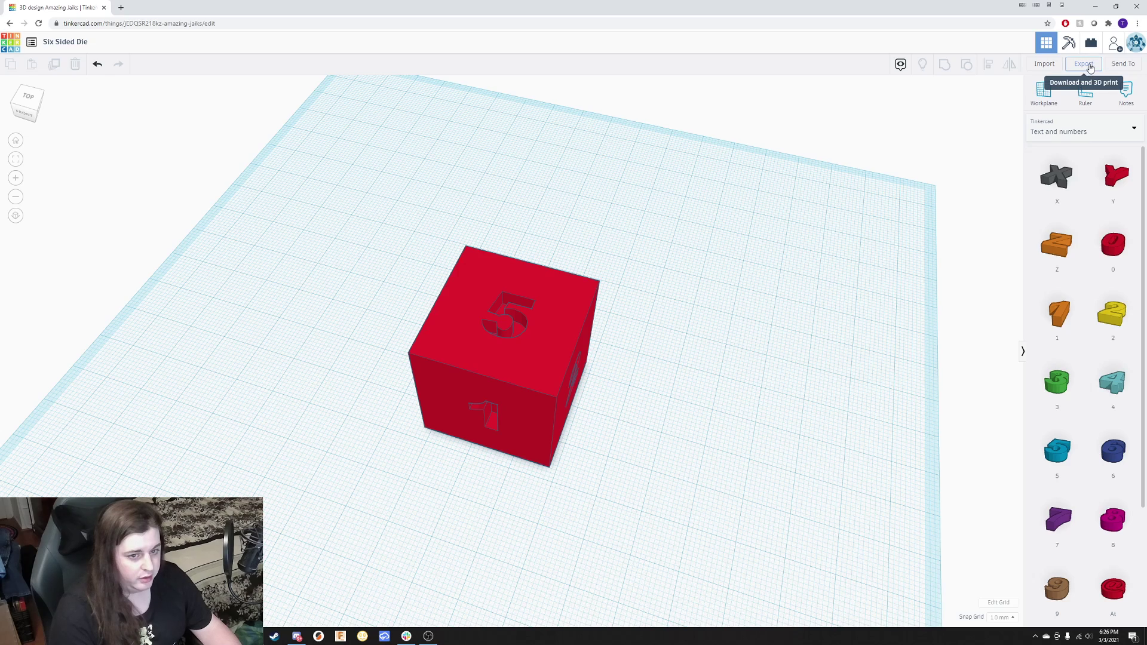
# Export everything in the design as the STL file Six Sided Die.stl.
pyautogui.click(1089, 66)
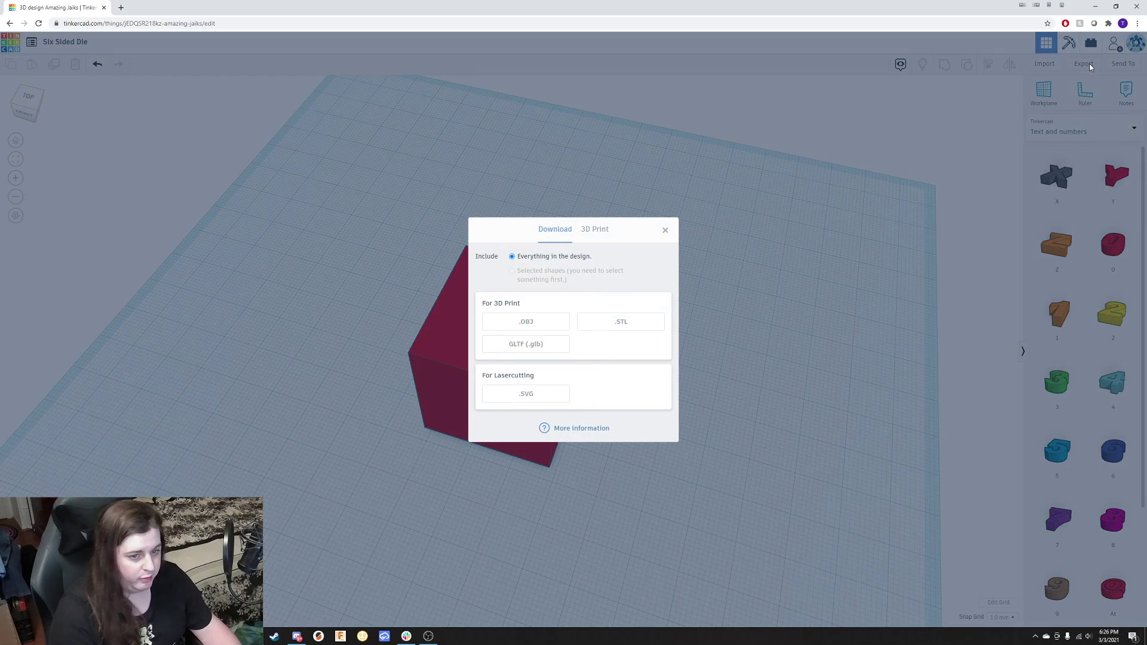
pyautogui.click(620, 326)
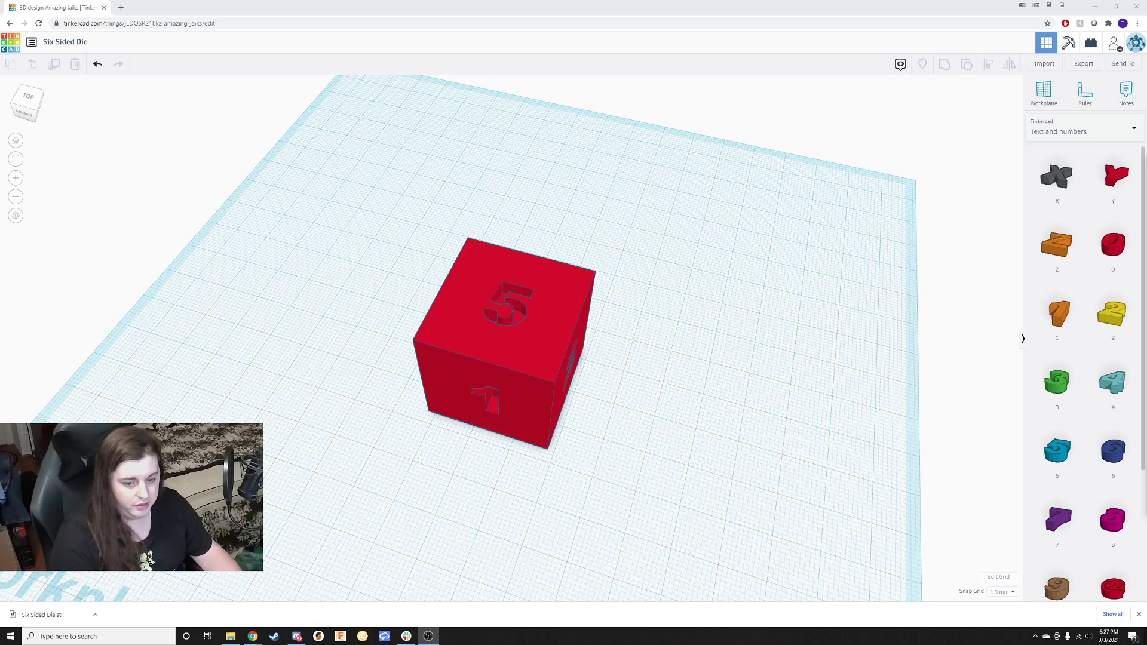
# Inspect Six Sided Die.stl's numbered faces in 3D Viewer, then return to the Tinkercad editor.
pyautogui.click(50, 620)
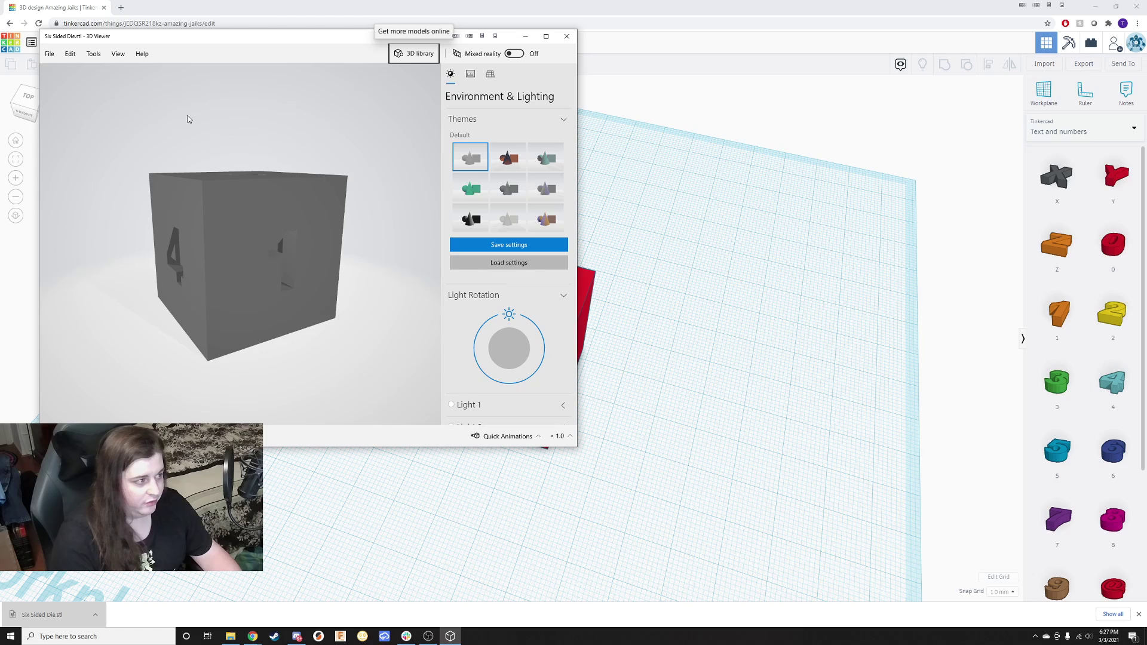
pyautogui.moveTo(219, 37); pyautogui.dragTo(472, 80)
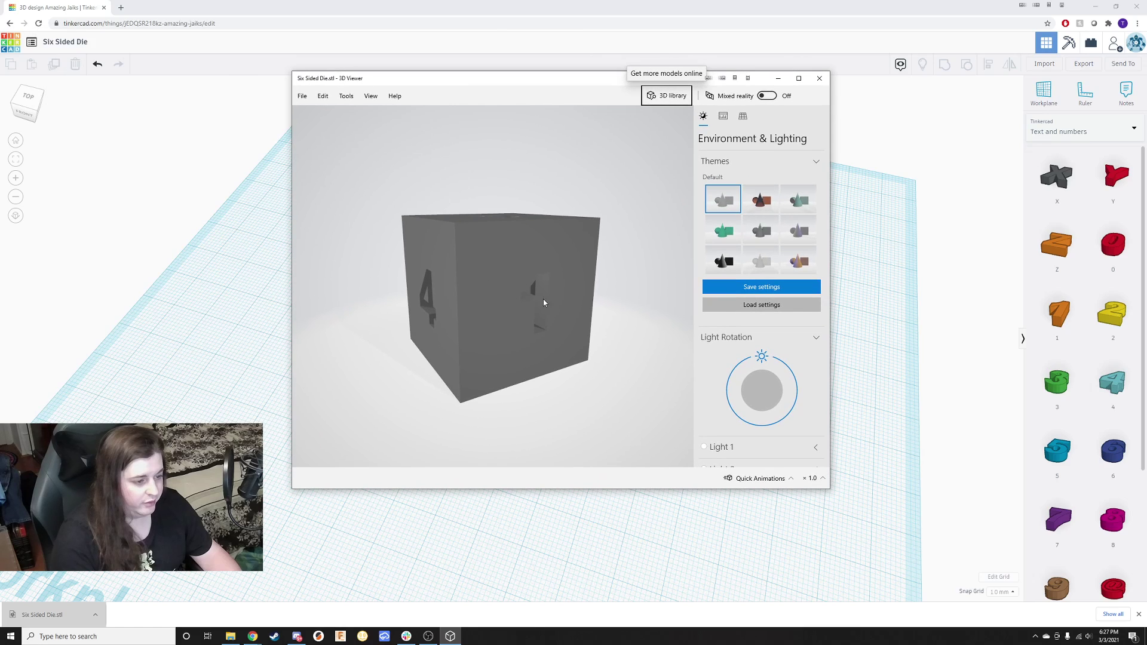
pyautogui.moveTo(543, 299); pyautogui.dragTo(472, 190)
pyautogui.moveTo(479, 337); pyautogui.dragTo(501, 295)
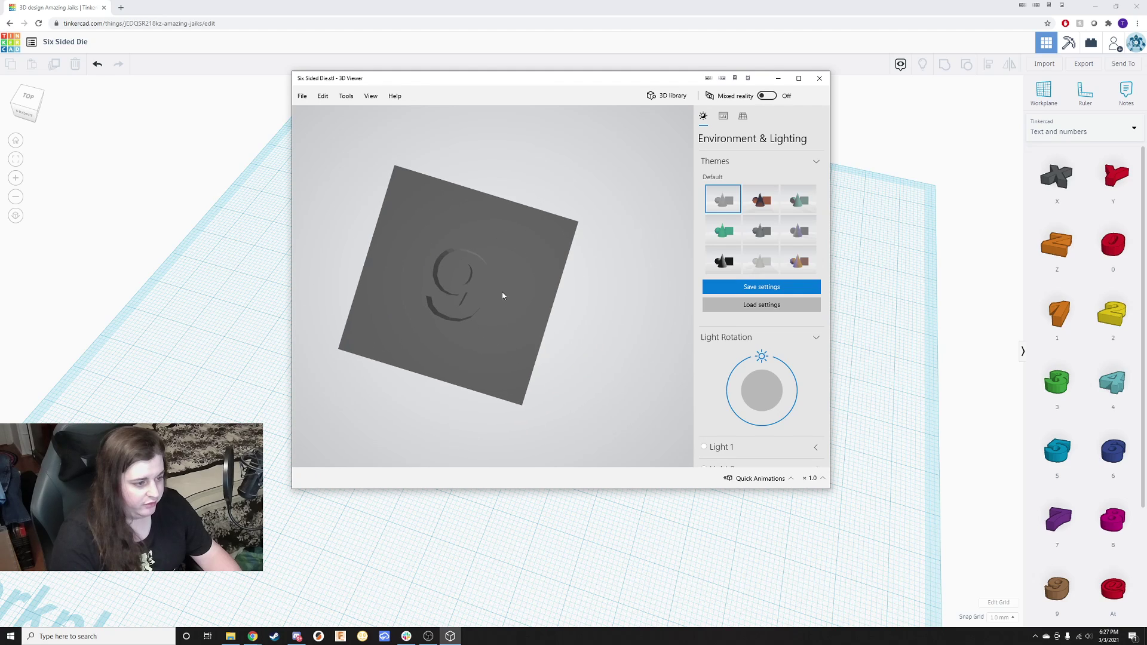
pyautogui.moveTo(495, 181); pyautogui.dragTo(519, 276)
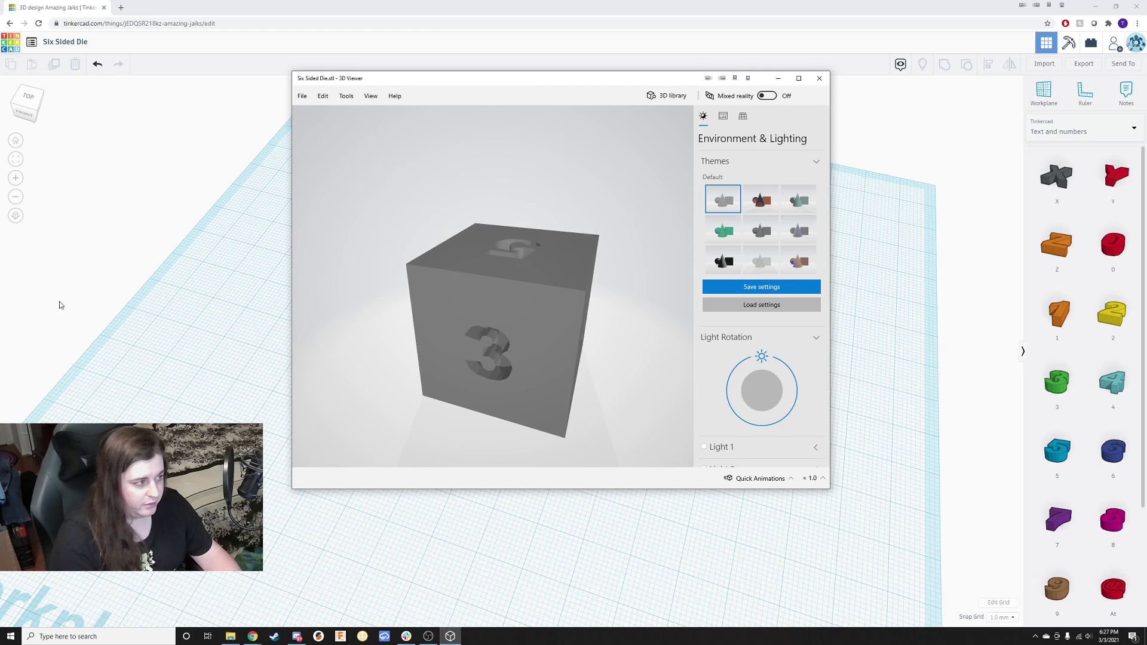
pyautogui.moveTo(499, 310); pyautogui.dragTo(538, 326)
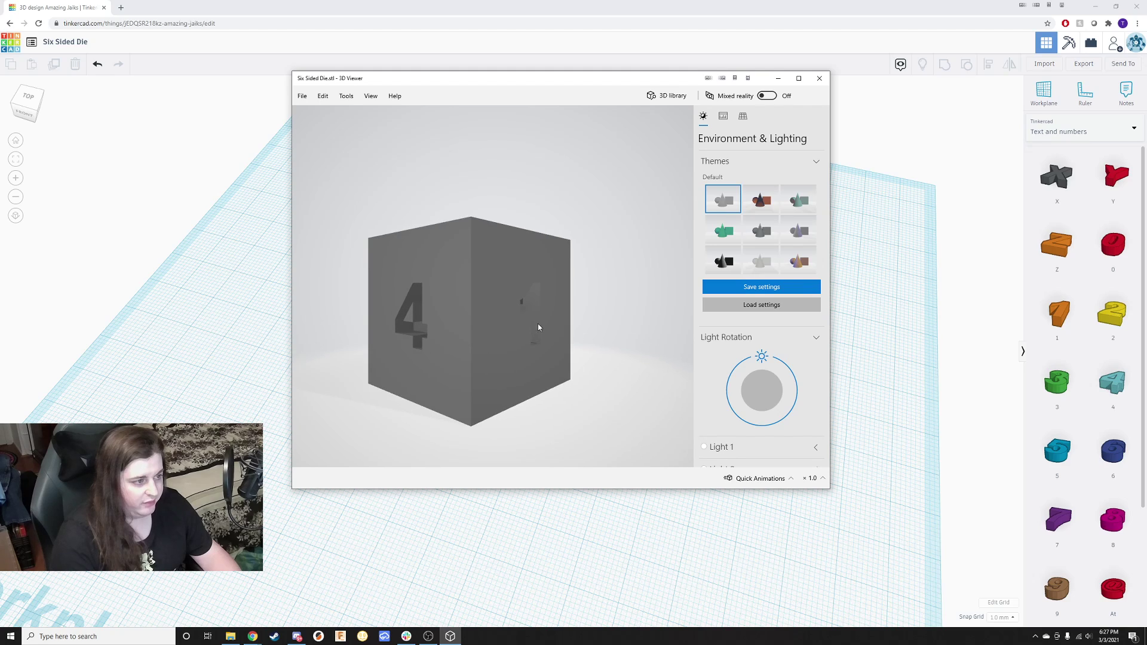
pyautogui.click(161, 416)
pyautogui.moveTo(338, 504); pyautogui.dragTo(277, 469, button='right')
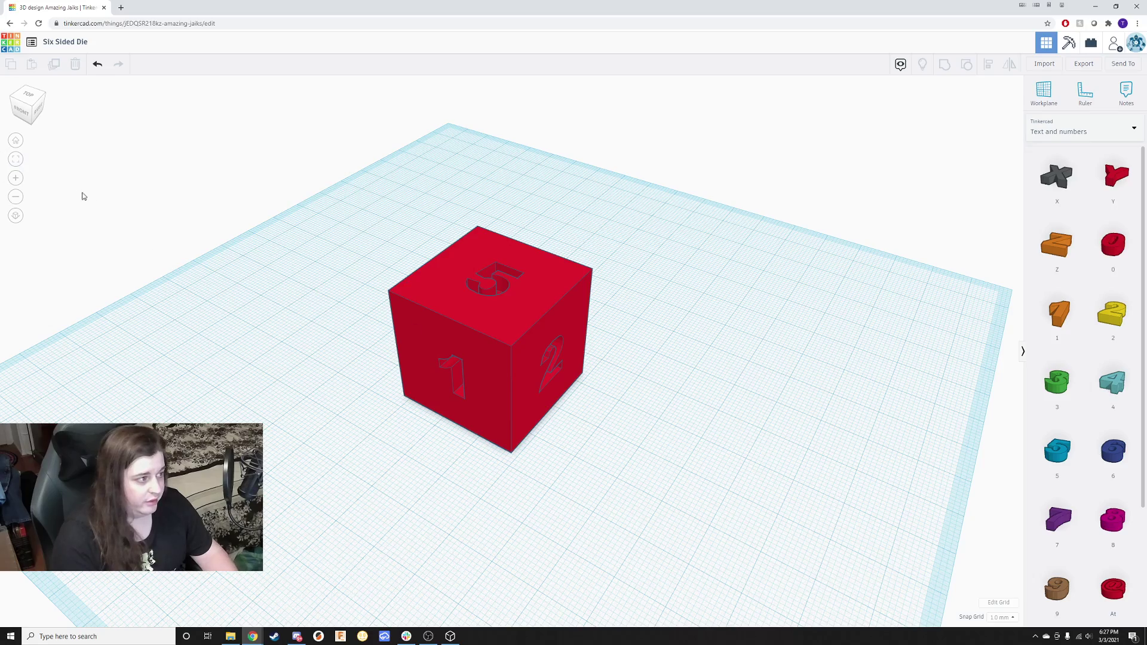
pyautogui.moveTo(366, 207); pyautogui.dragTo(622, 409, button='right')
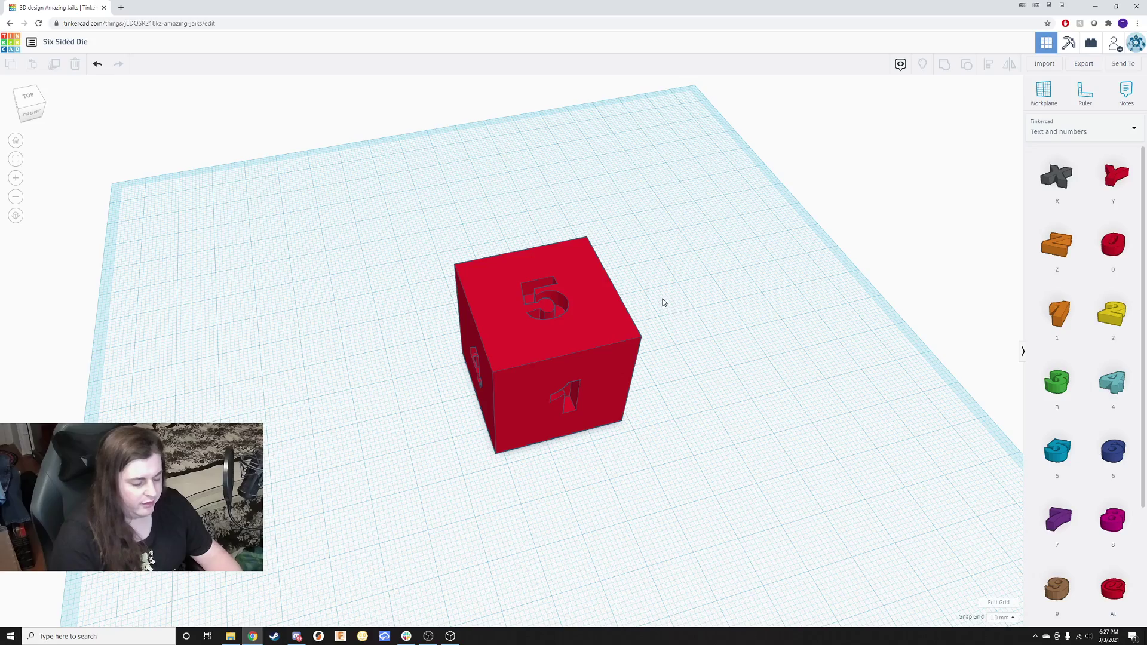
pyautogui.moveTo(723, 299); pyautogui.dragTo(742, 366, button='right')
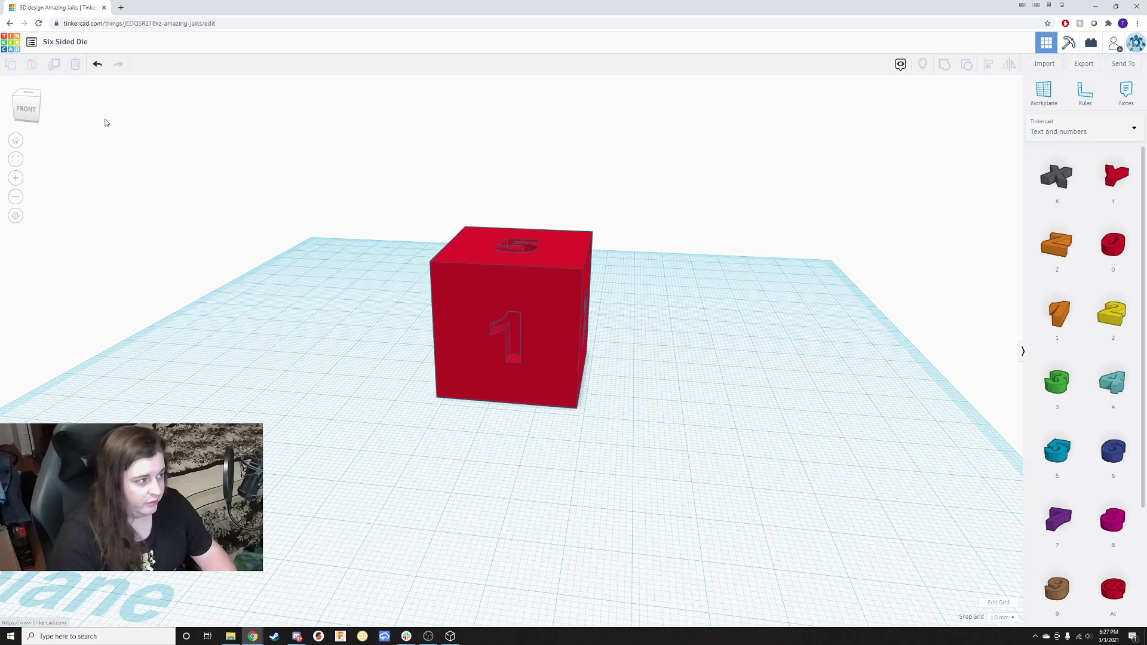
pyautogui.moveTo(512, 329); pyautogui.dragTo(580, 383, button='right')
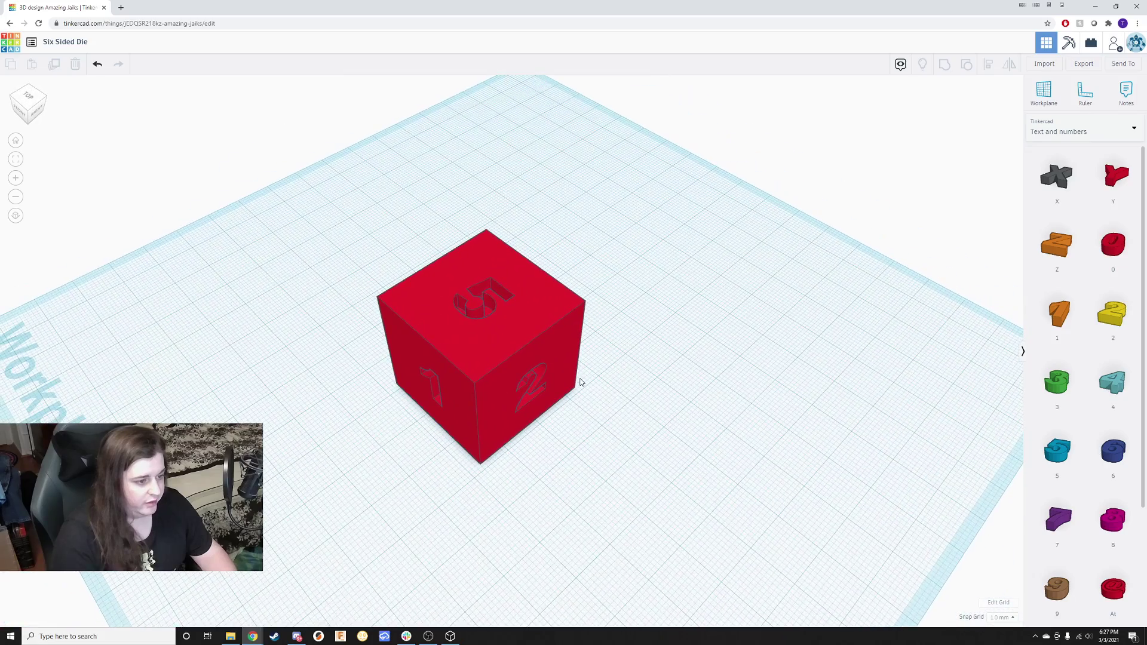
# Go to the Tinkercad dashboard and bring up the Six Sided Die design's options.
pyautogui.click(12, 45)
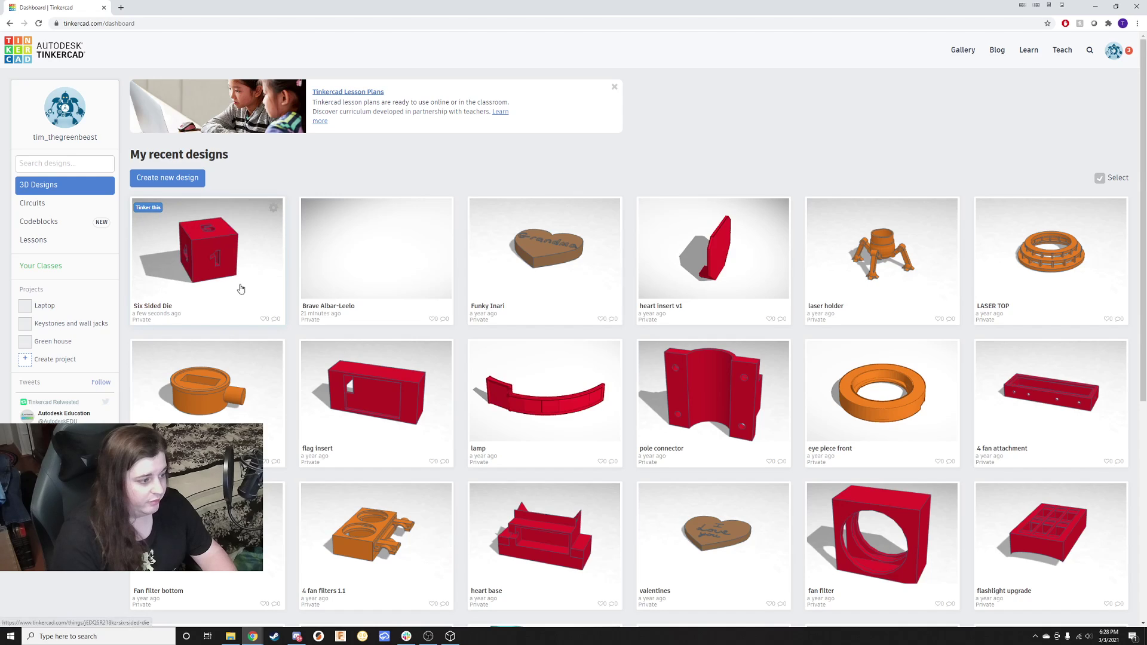
pyautogui.click(274, 208)
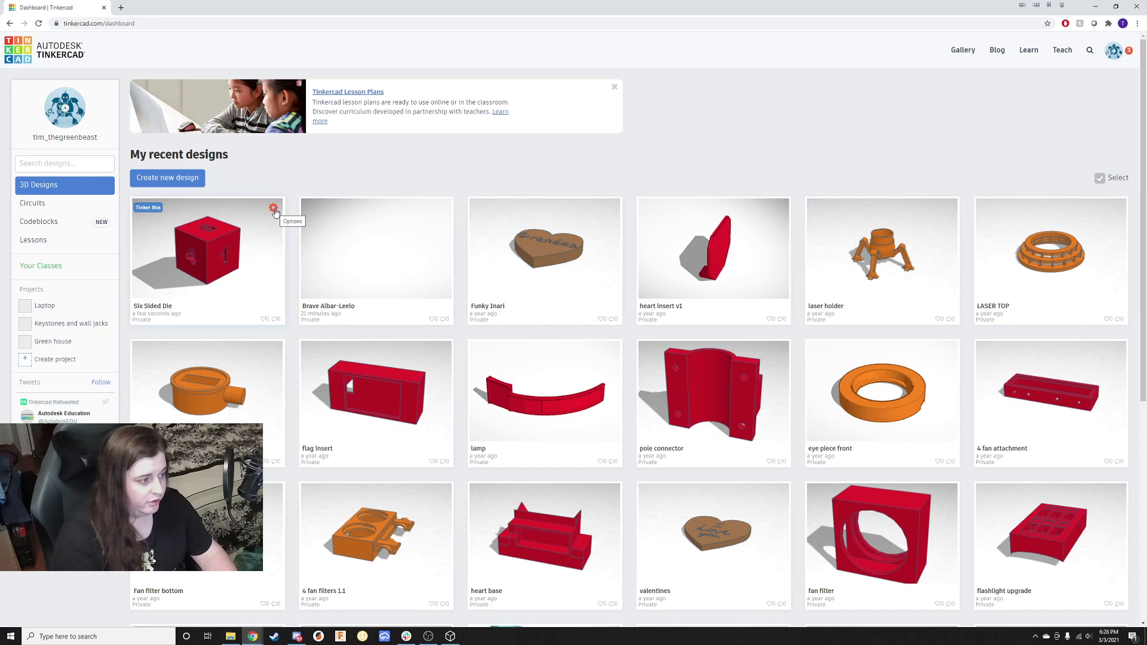
pyautogui.click(274, 209)
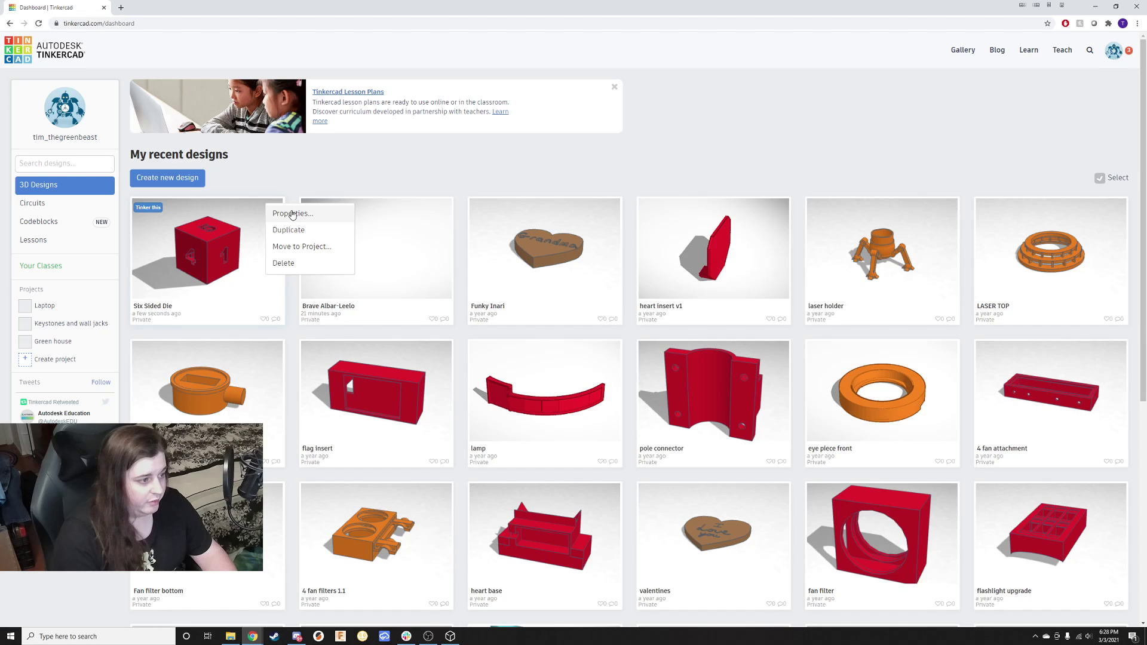
pyautogui.click(289, 215)
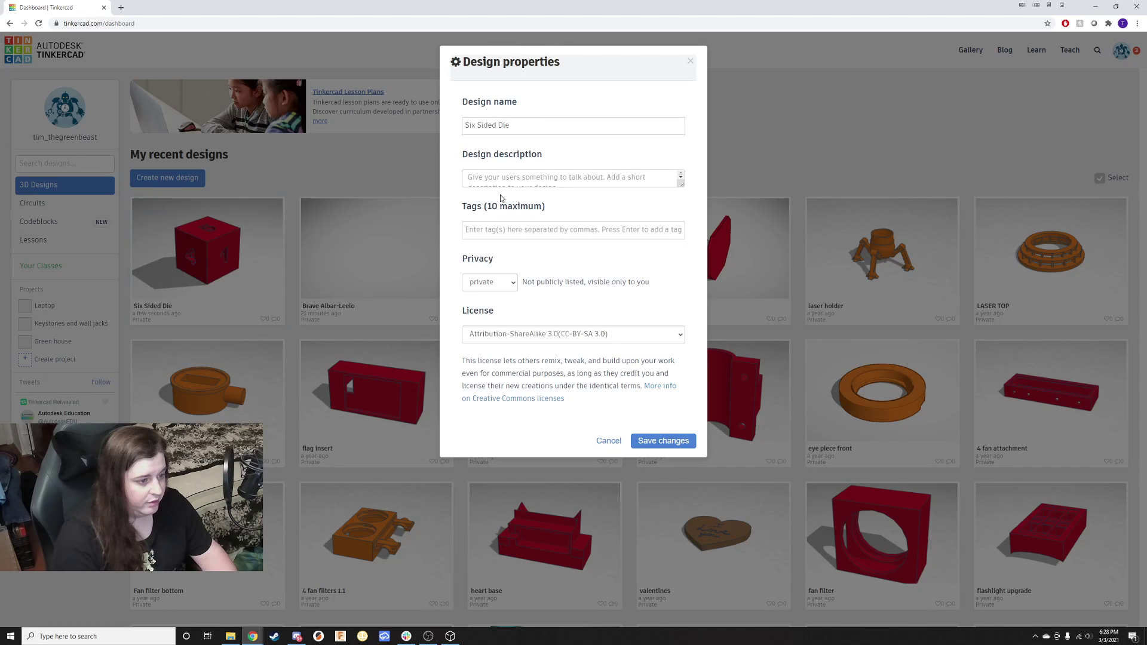
pyautogui.click(510, 285)
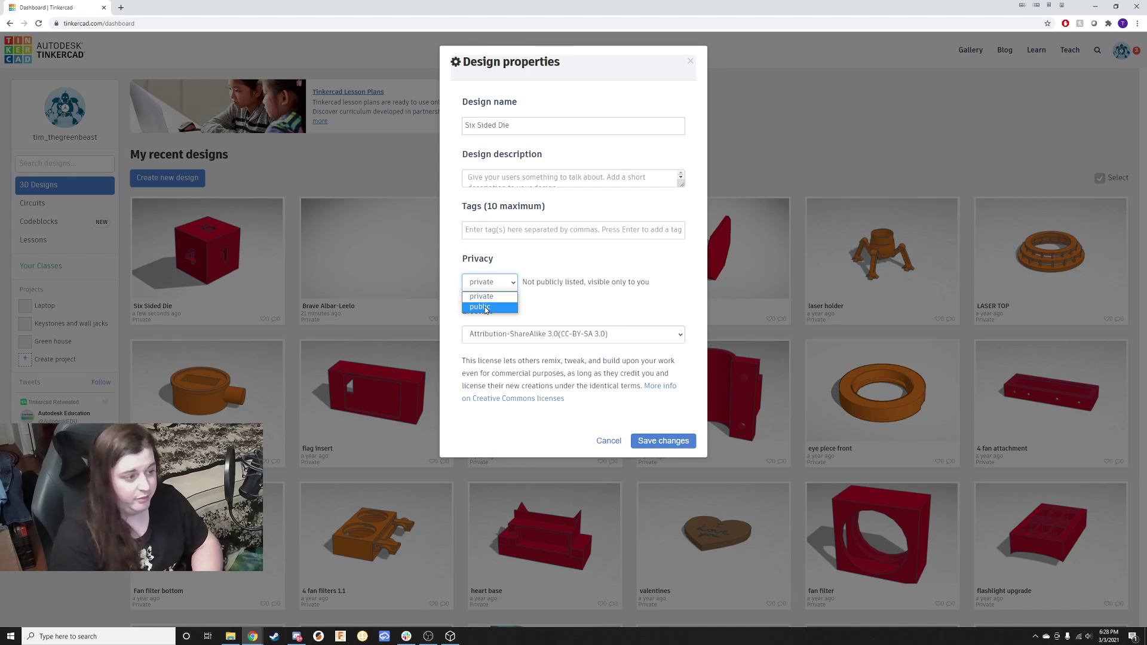
pyautogui.click(607, 264)
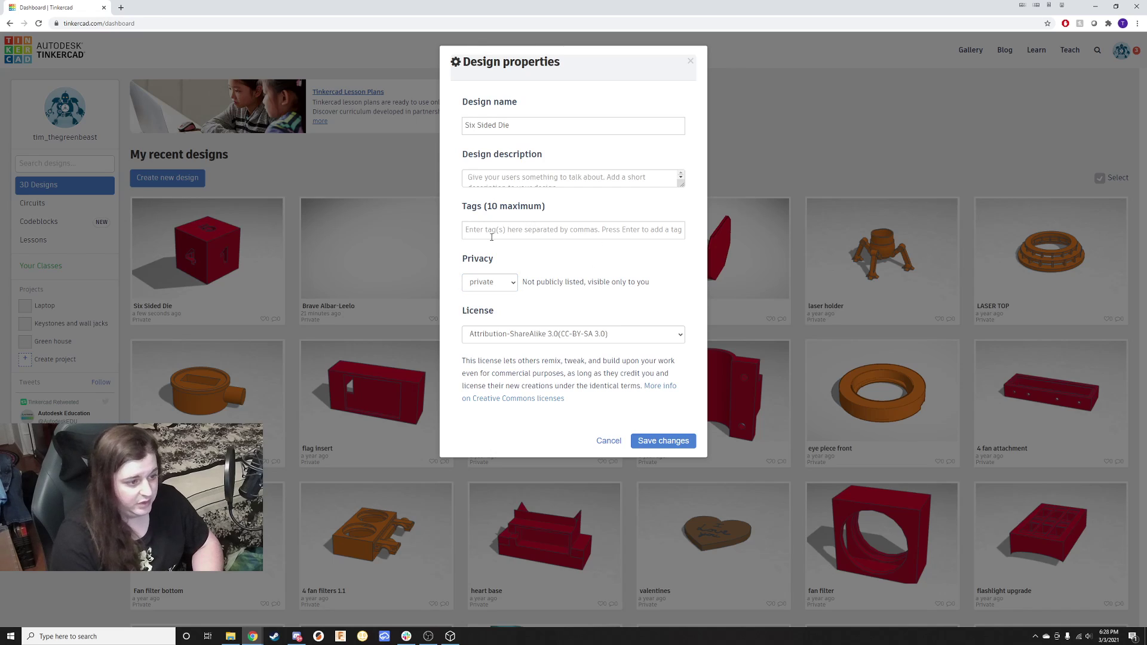
pyautogui.click(597, 232)
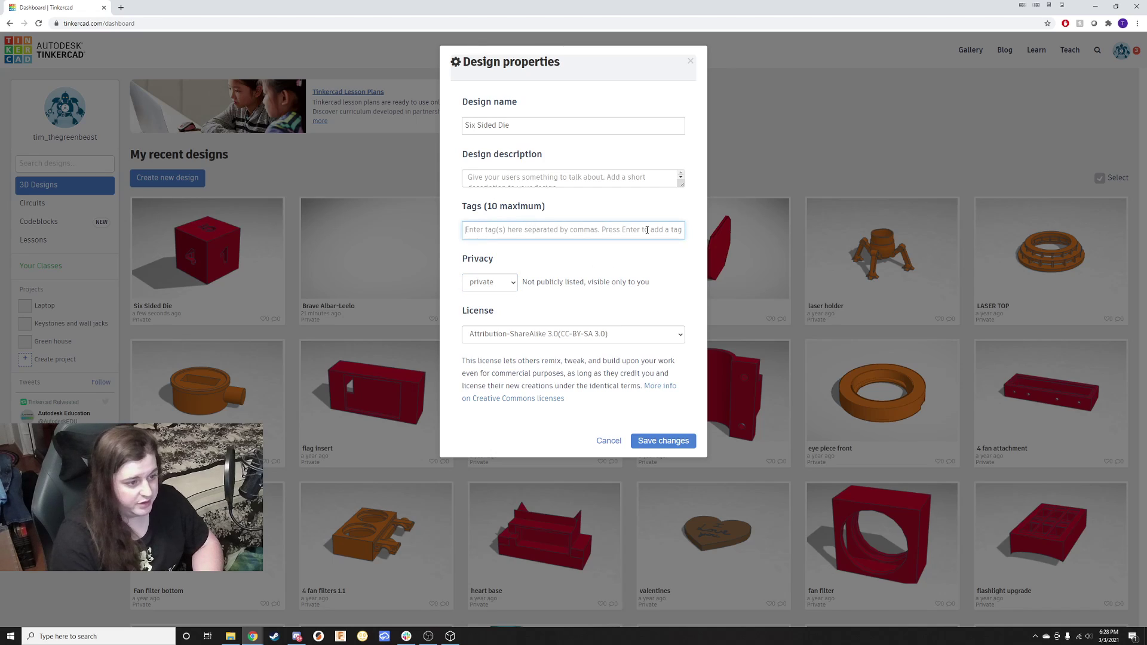
pyautogui.click(497, 176)
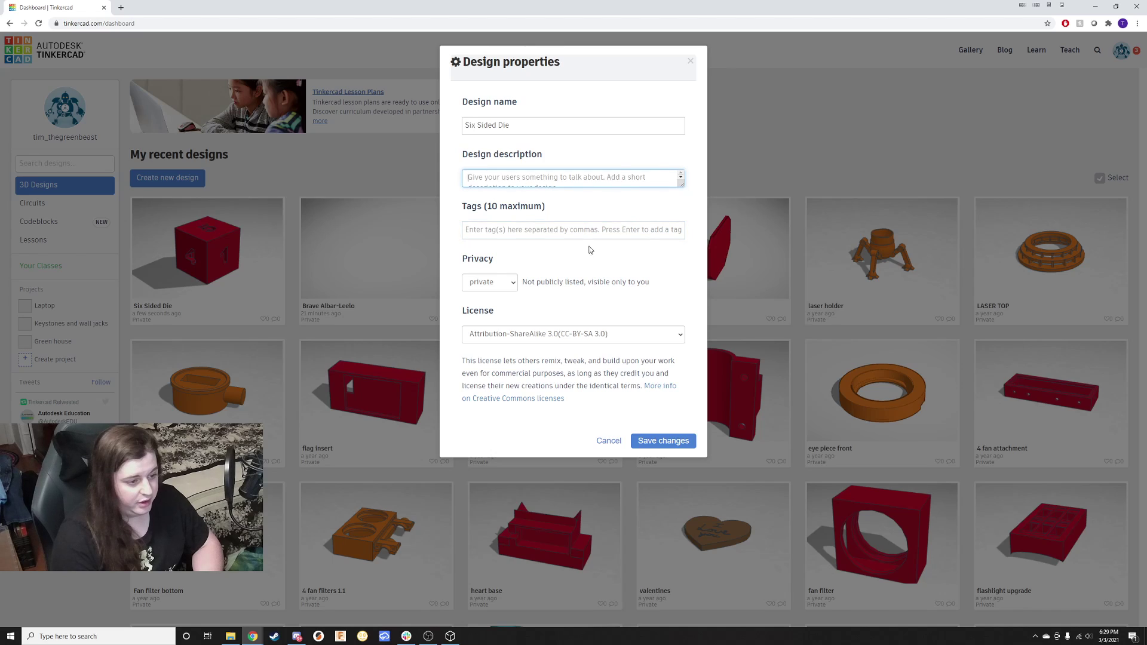
pyautogui.click(670, 442)
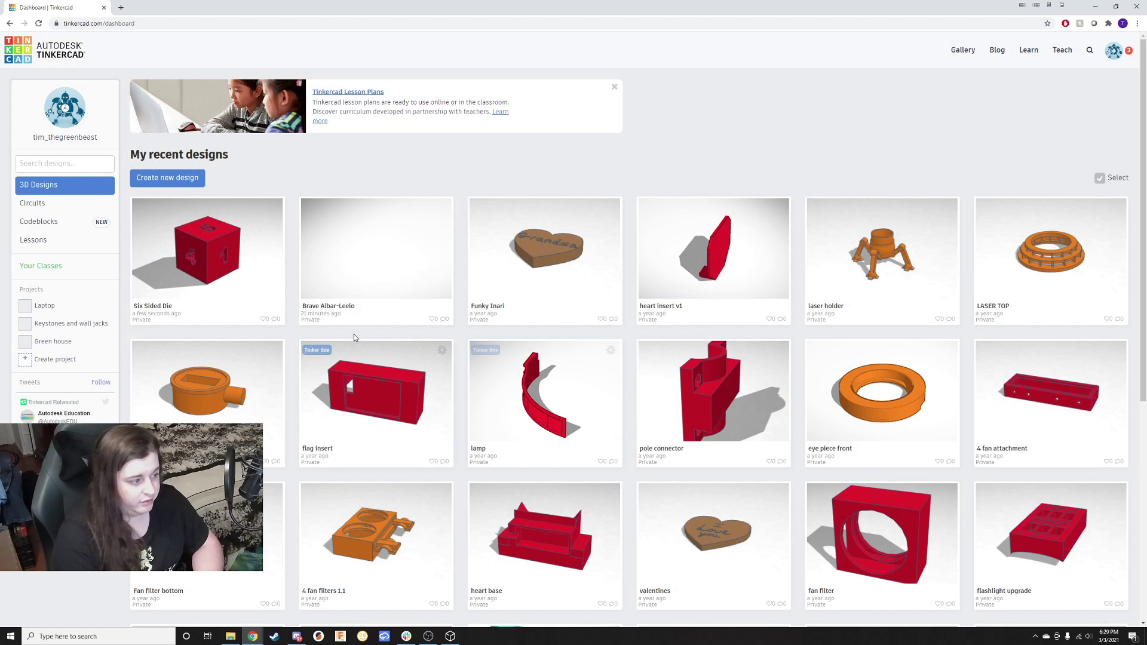
pyautogui.moveTo(259, 214)
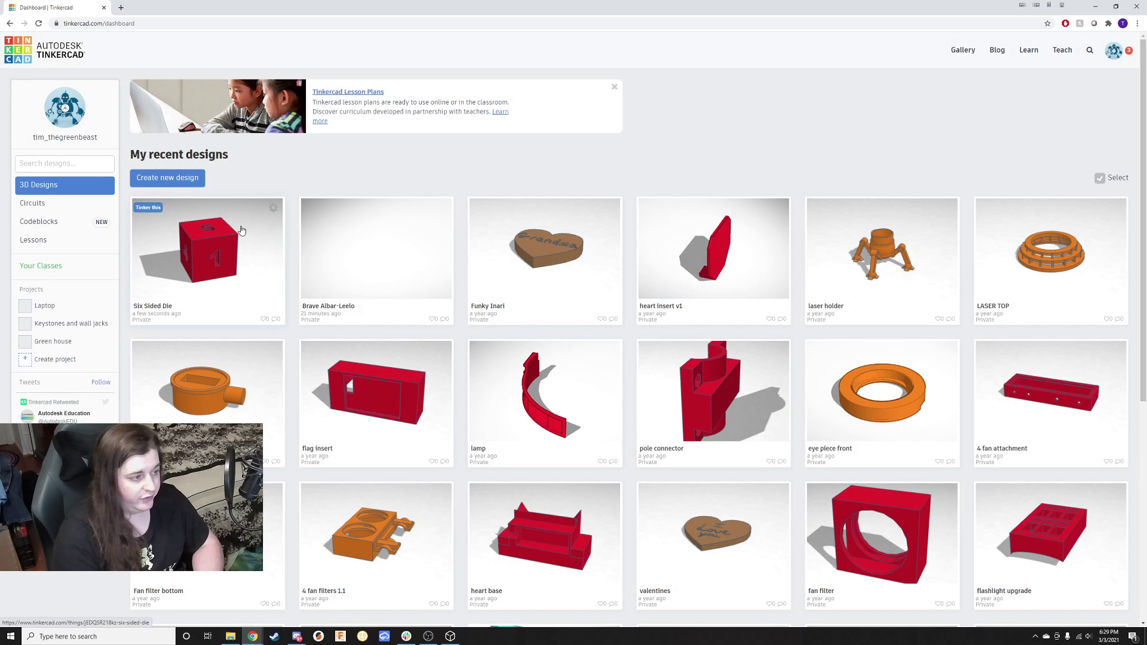